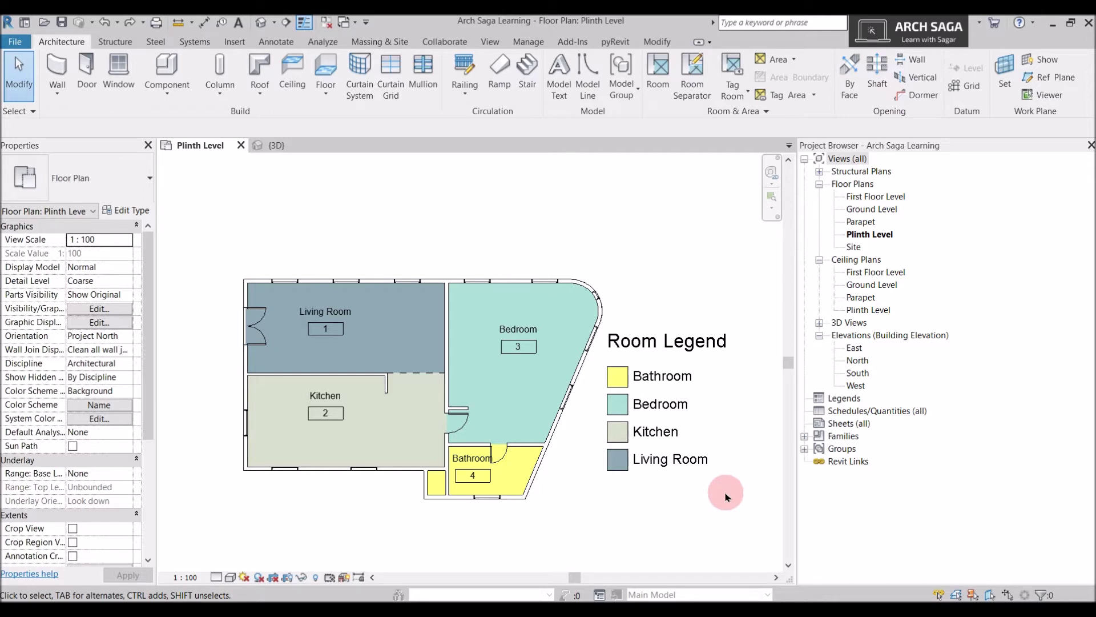
Set the Plinth Level room color scheme to (none) and delete the color fill legend beside the plan
{"action": "left_click", "coordinate": [665, 341]}
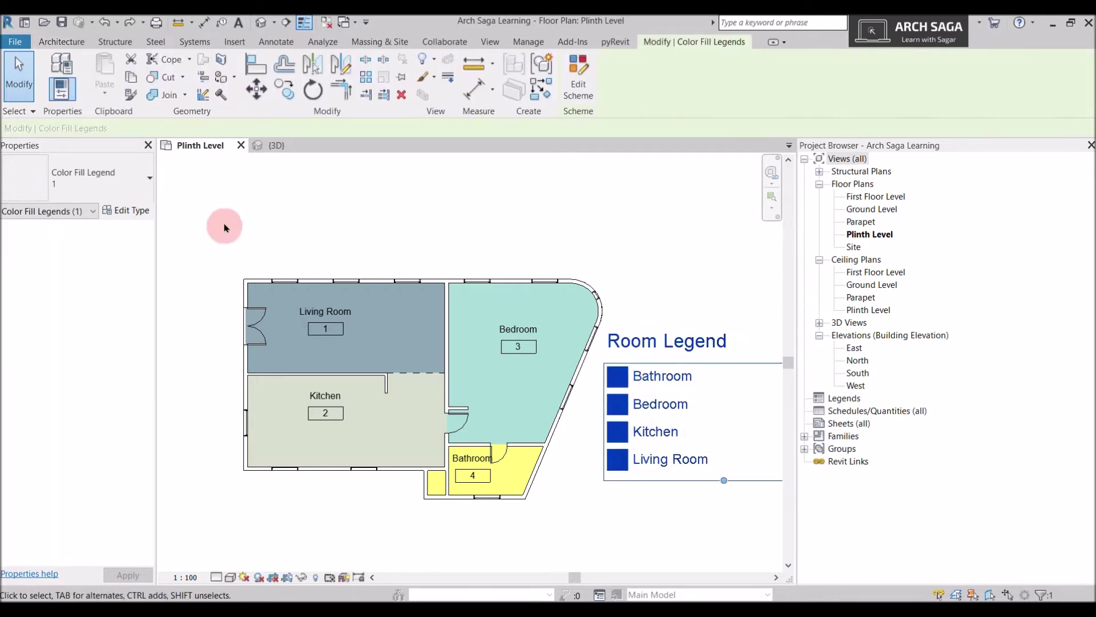
{"action": "left_click", "coordinate": [592, 84]}
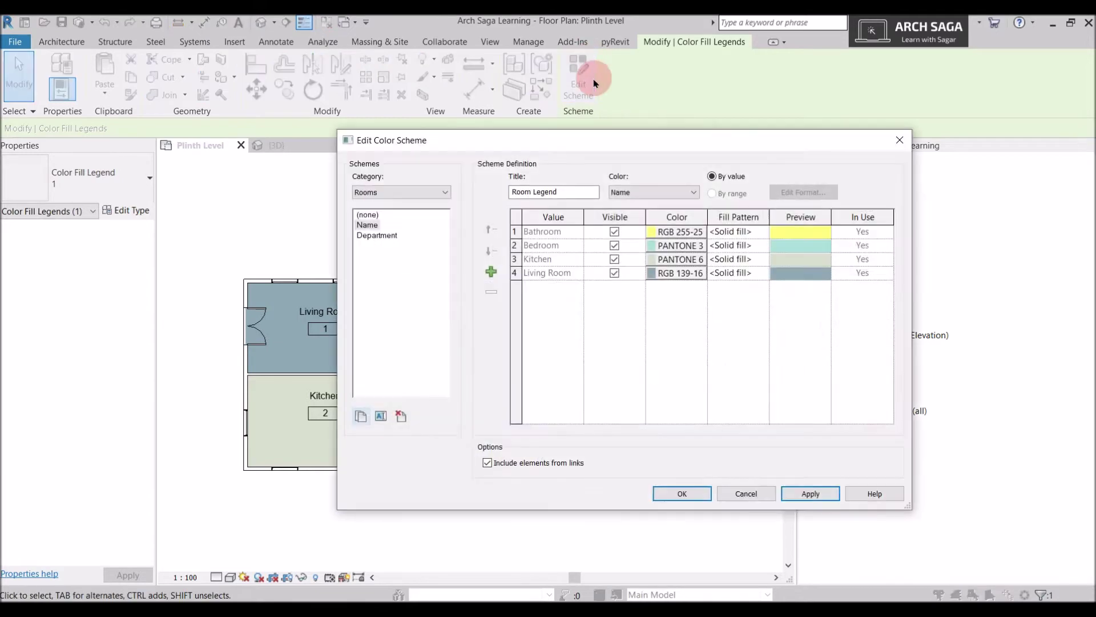
{"action": "left_click", "coordinate": [371, 216]}
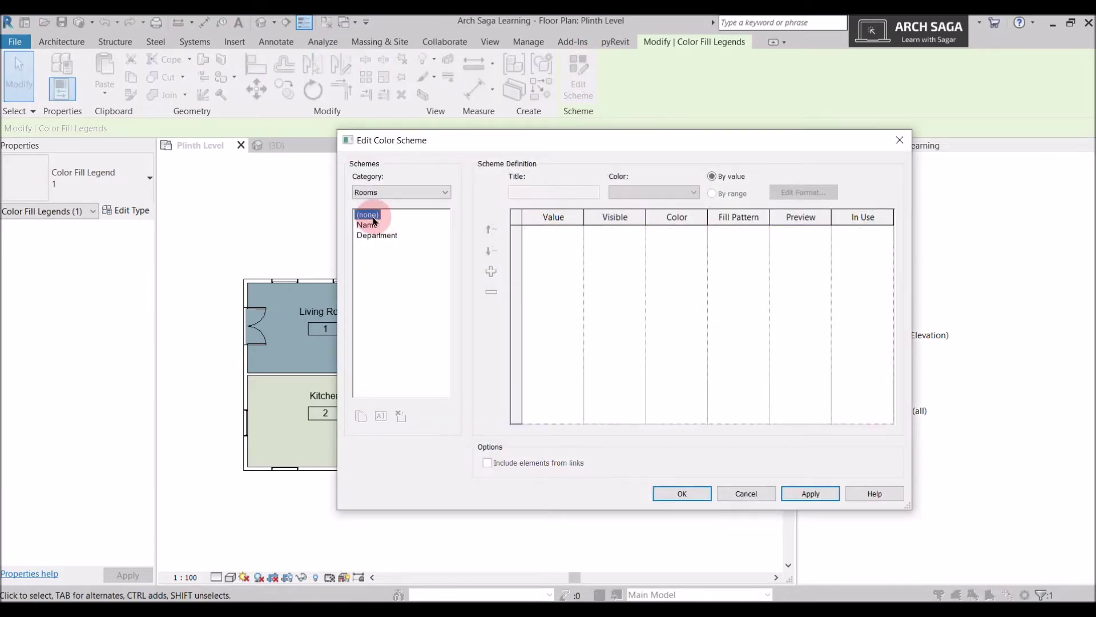
{"action": "left_click", "coordinate": [822, 493]}
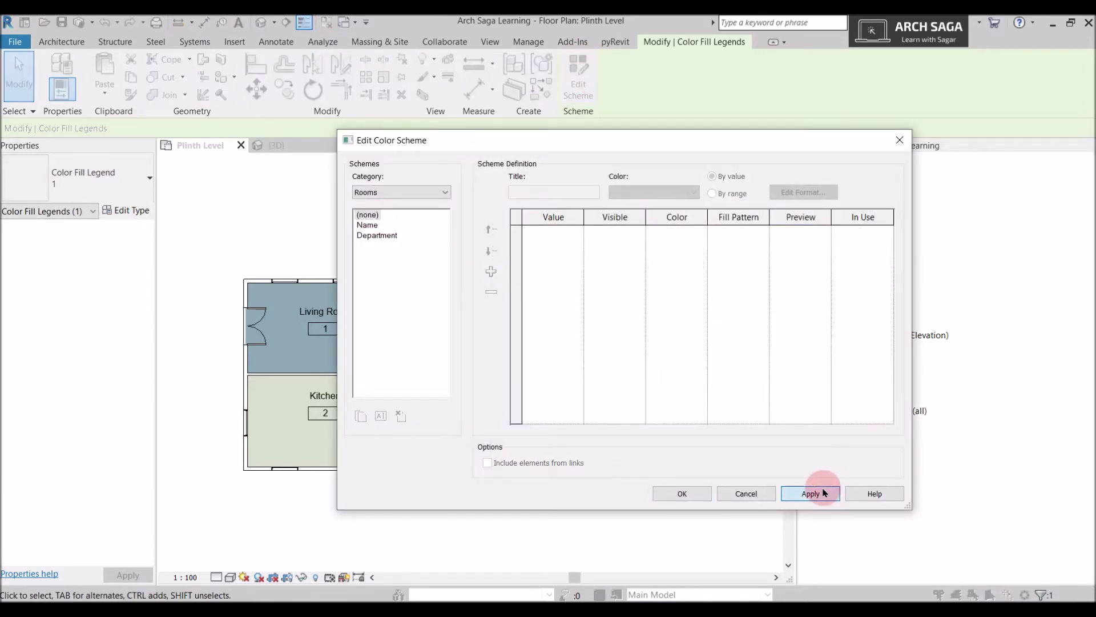
{"action": "left_click", "coordinate": [679, 493]}
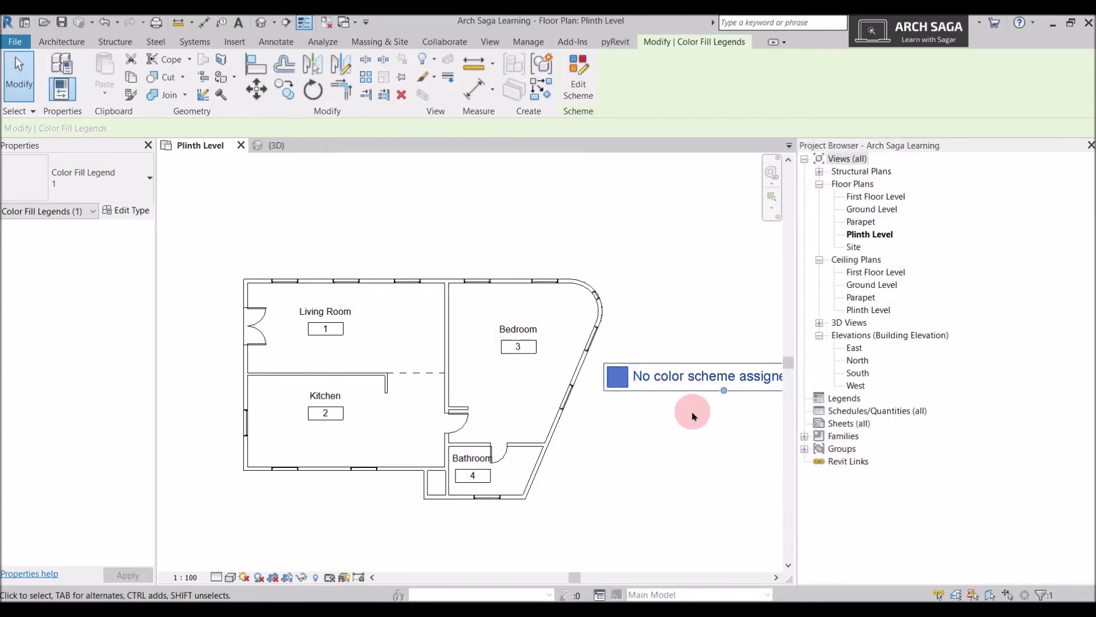
{"action": "key", "text": "Delete"}
{"action": "scroll", "coordinate": [693, 416], "scroll_direction": "down", "scroll_amount": 2}
{"action": "scroll", "coordinate": [677, 405], "scroll_direction": "up", "scroll_amount": 2}
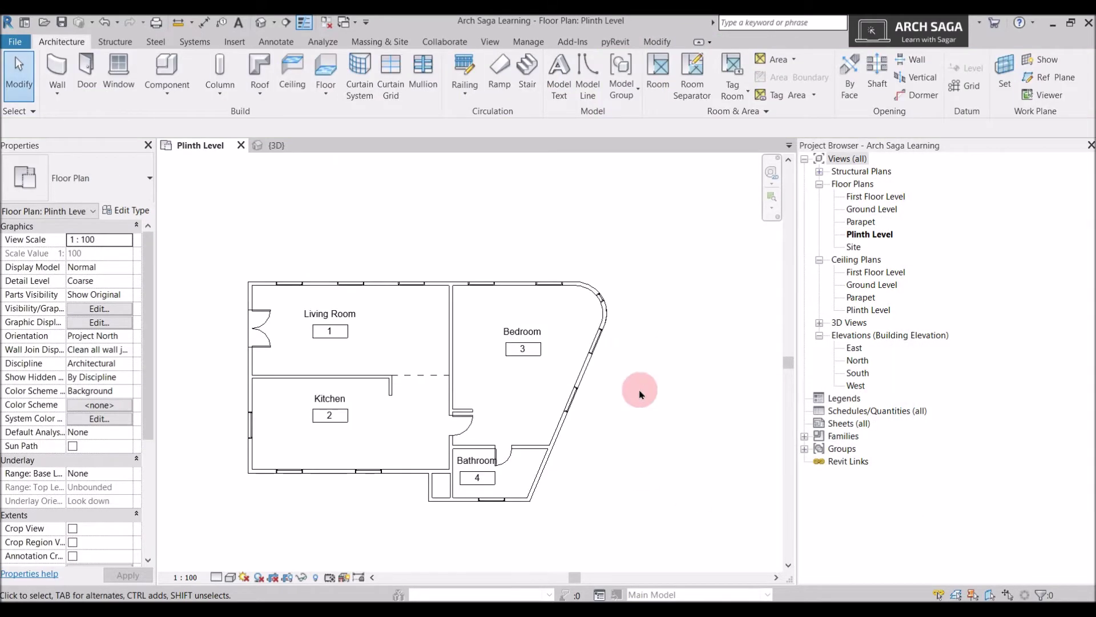
{"action": "middle_click_drag", "start_coordinate": [588, 450], "coordinate": [624, 448]}
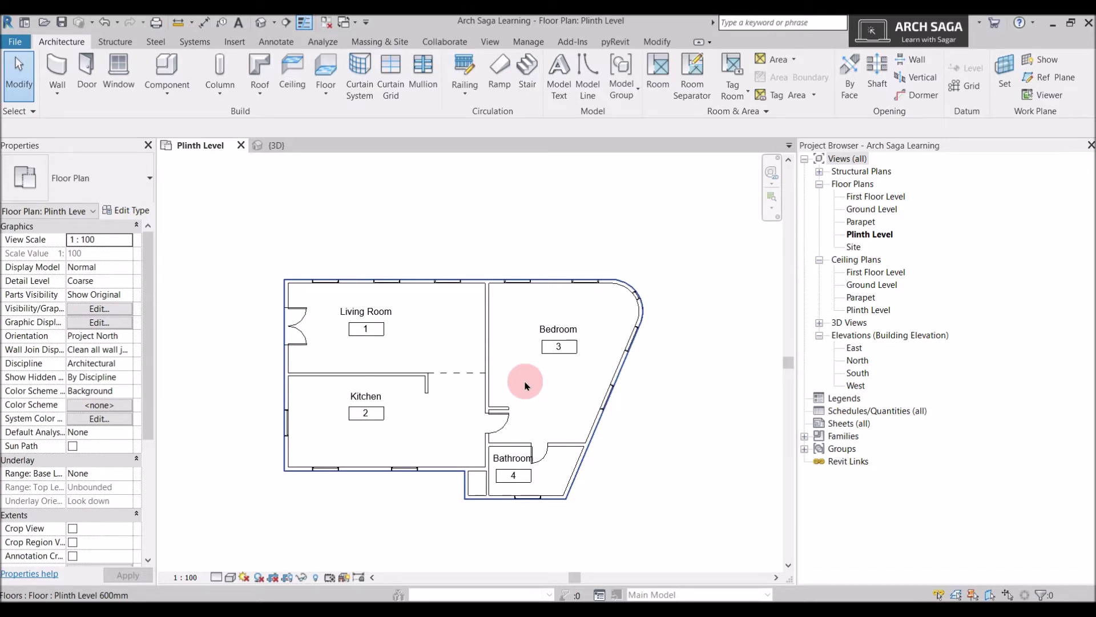
In the 3D view, start an architectural wall using the plain Curtain Wall type
{"action": "left_click", "coordinate": [279, 146]}
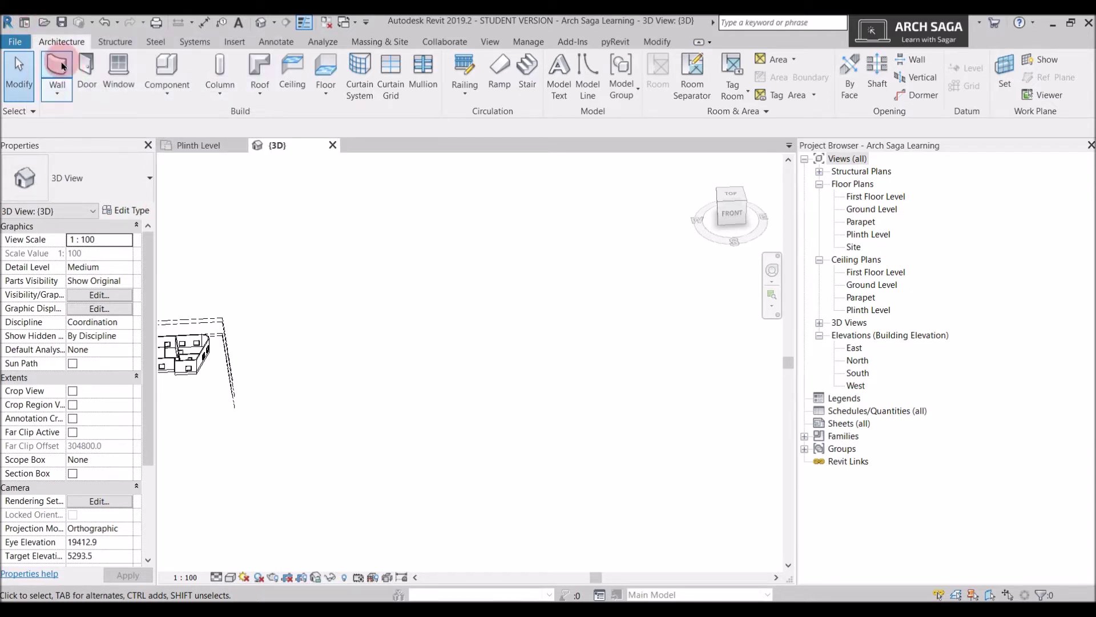
{"action": "left_click", "coordinate": [58, 44]}
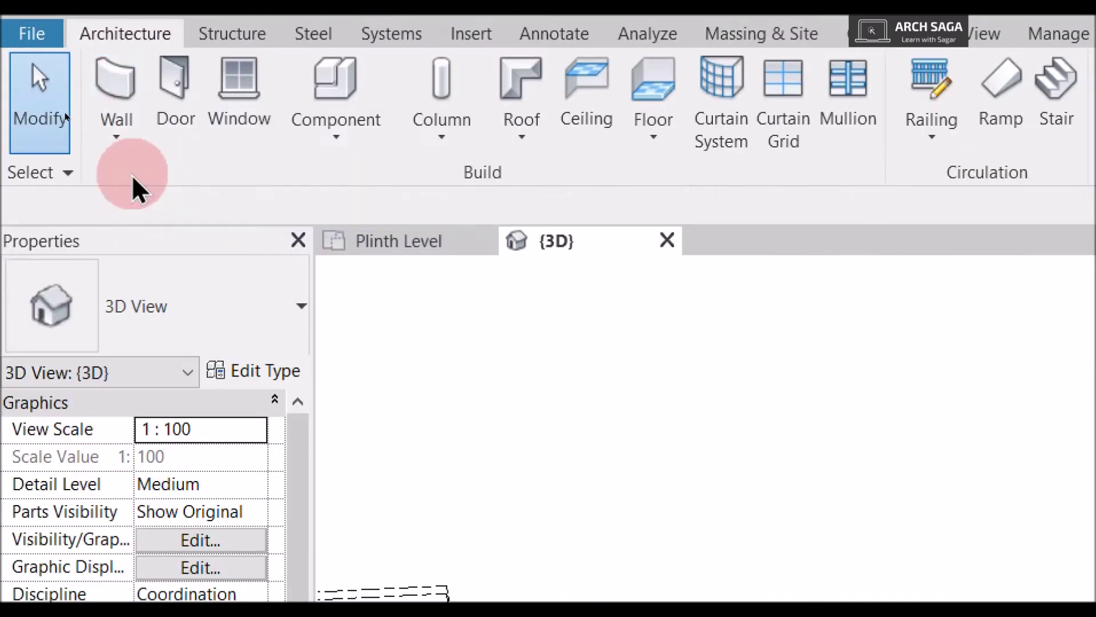
{"action": "left_click", "coordinate": [53, 88]}
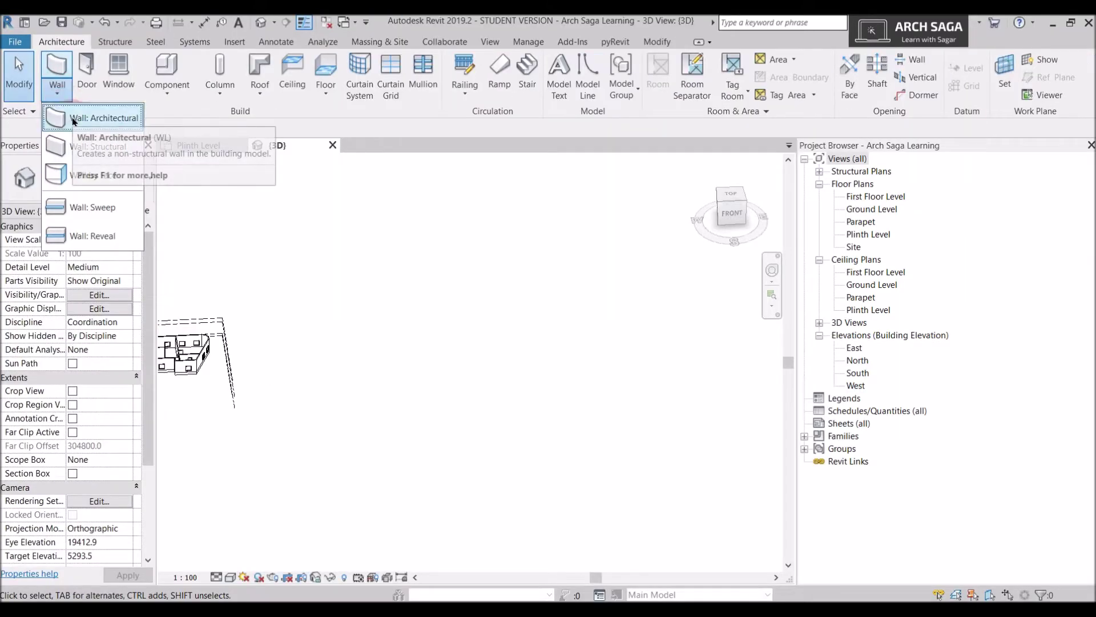
{"action": "left_click", "coordinate": [83, 120]}
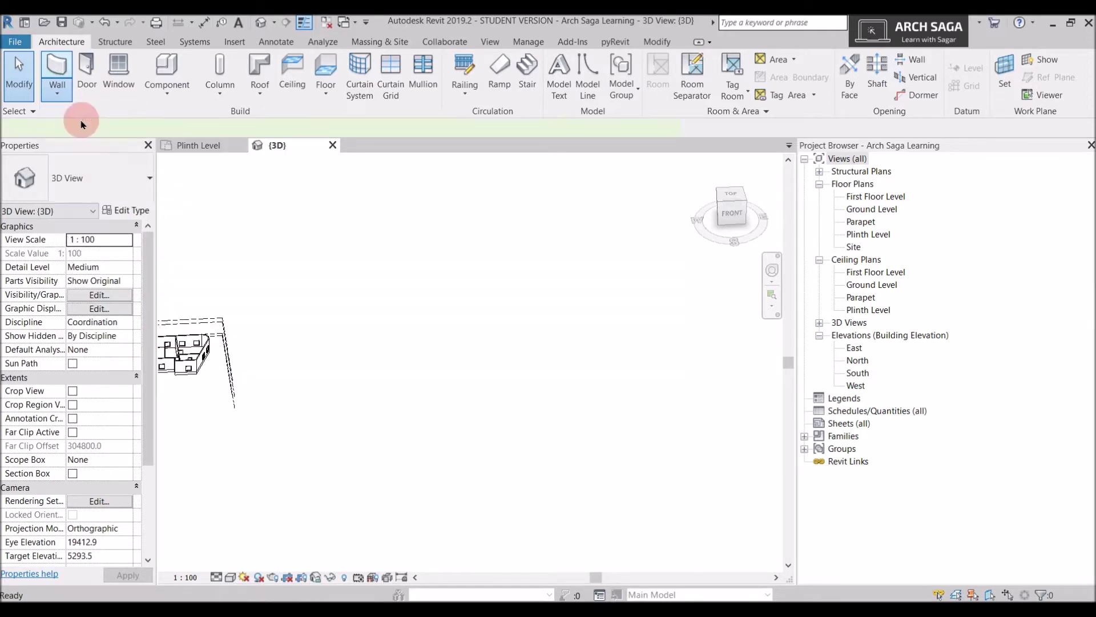
{"action": "left_click", "coordinate": [96, 184]}
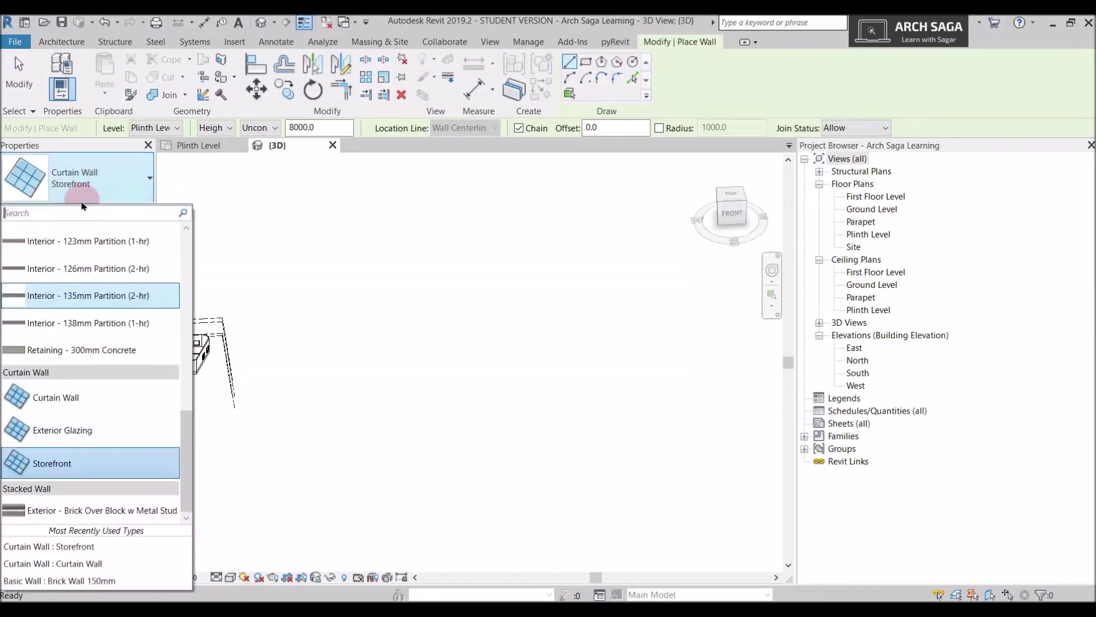
{"action": "scroll", "coordinate": [45, 245], "scroll_direction": "up", "scroll_amount": 10}
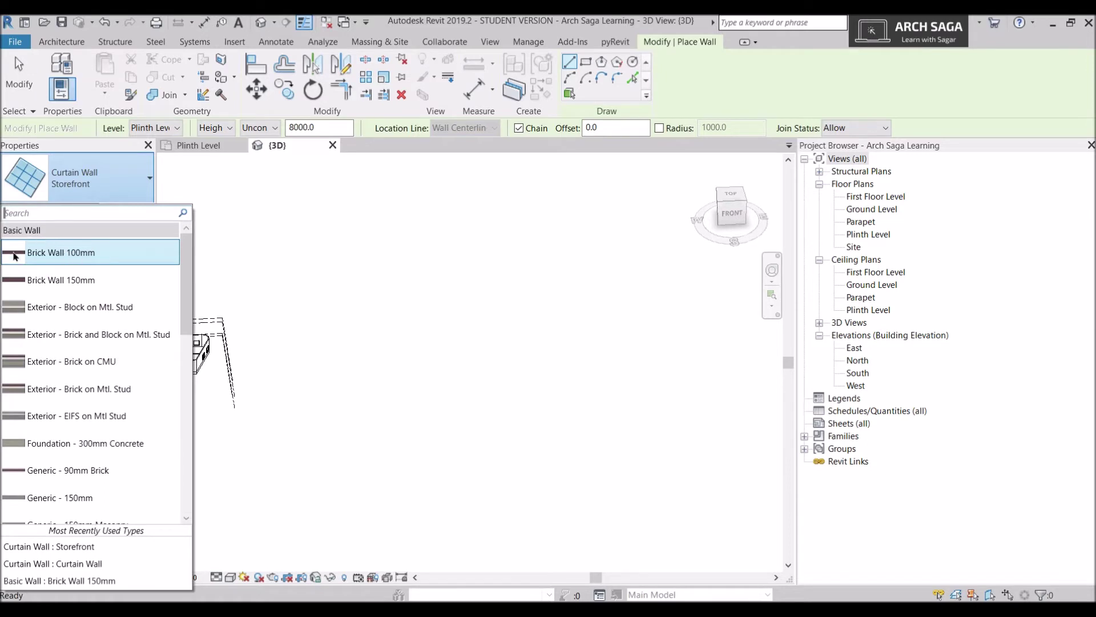
{"action": "scroll", "coordinate": [17, 246], "scroll_direction": "down", "scroll_amount": 6}
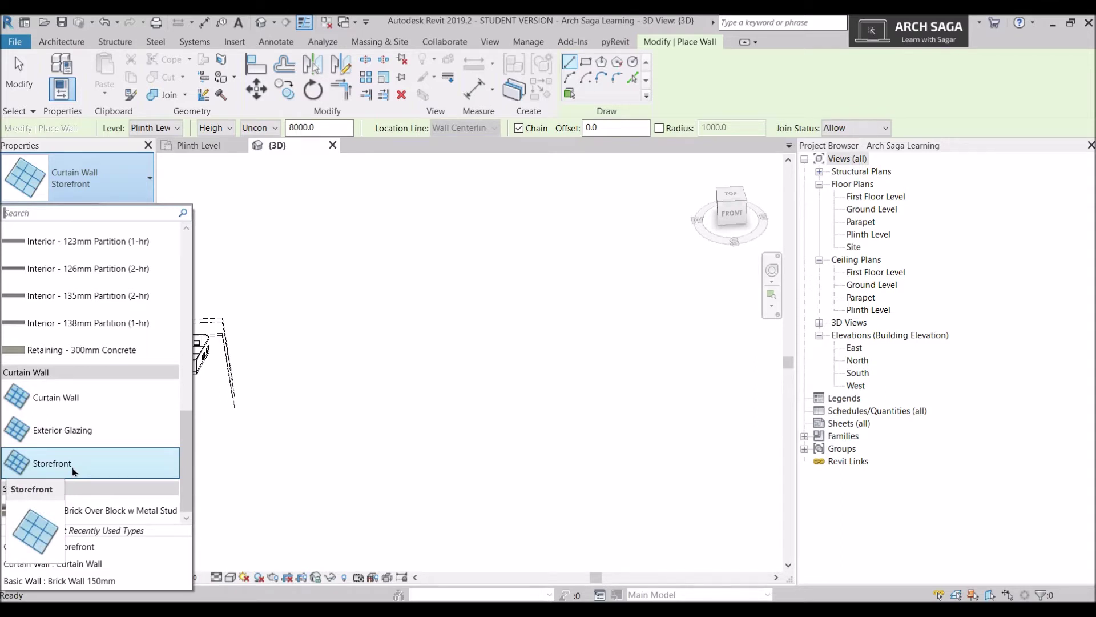
{"action": "left_click", "coordinate": [63, 398]}
Draw a straight curtain wall about 13800 mm long and 8000 mm high in the empty area beside the building
{"action": "left_click", "coordinate": [314, 349]}
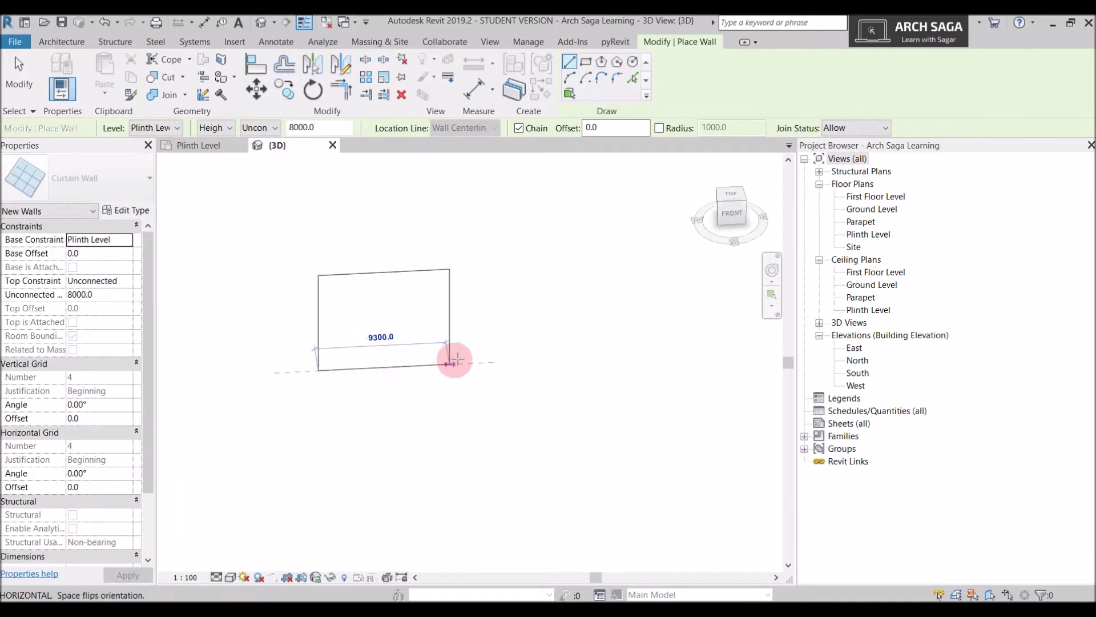
{"action": "left_click", "coordinate": [513, 361]}
{"action": "scroll", "coordinate": [513, 361], "scroll_direction": "down", "scroll_amount": 2}
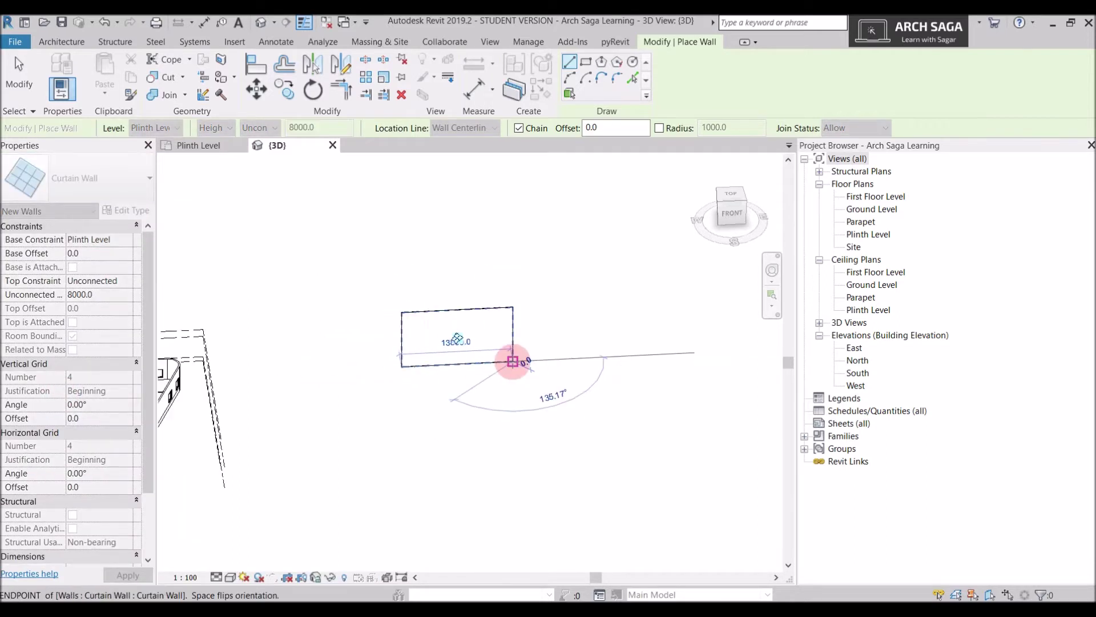
{"action": "key", "text": "Escape"}
{"action": "left_click", "coordinate": [600, 332]}
{"action": "key", "text": "Escape"}
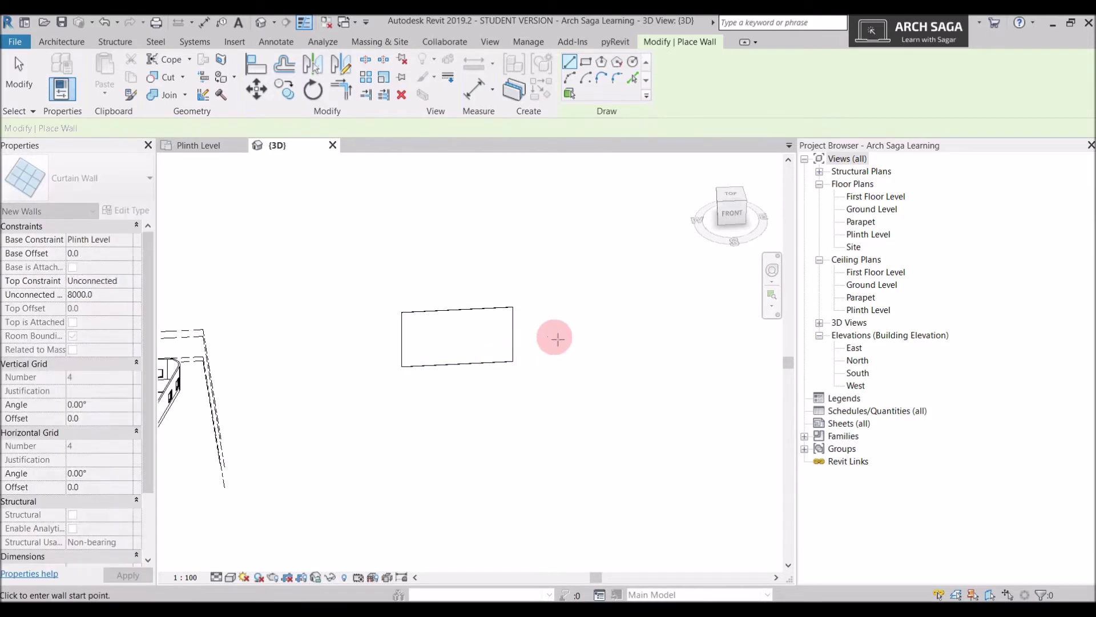
Draw an Exterior Glazing curtain wall about 19000 mm long beside the plain curtain wall, in line with it
{"action": "middle_click_drag", "start_coordinate": [577, 333], "coordinate": [468, 357]}
{"action": "left_click", "coordinate": [371, 378]}
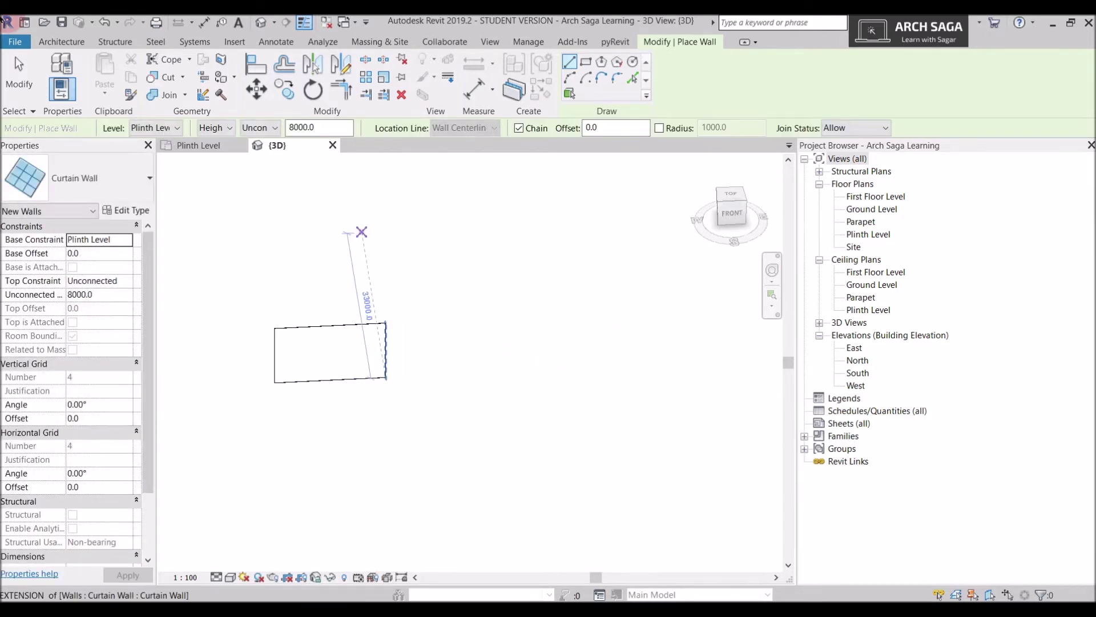
{"action": "left_click", "coordinate": [34, 194]}
{"action": "left_click", "coordinate": [63, 430]}
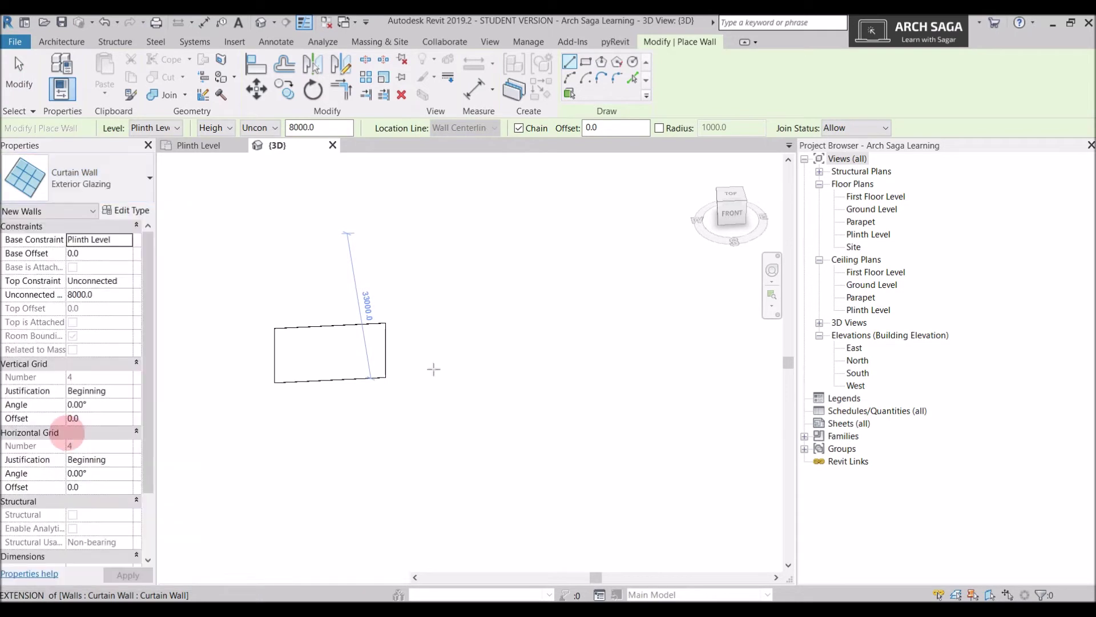
{"action": "scroll", "coordinate": [415, 370], "scroll_direction": "up", "scroll_amount": 2}
{"action": "left_click", "coordinate": [415, 375]}
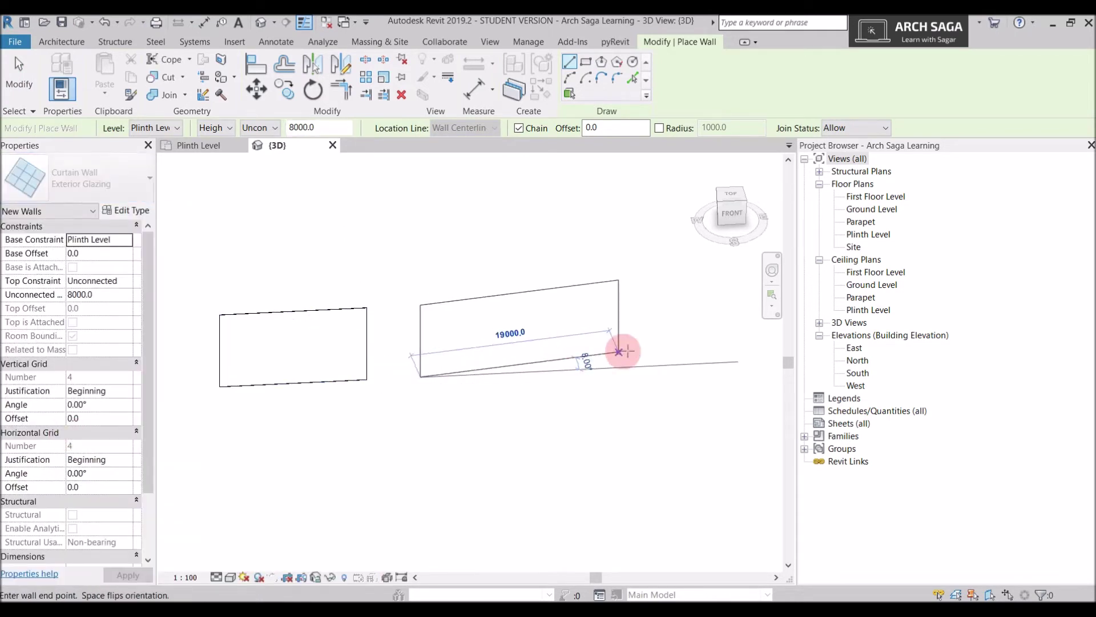
{"action": "left_click", "coordinate": [624, 366]}
{"action": "key", "text": "Escape"}
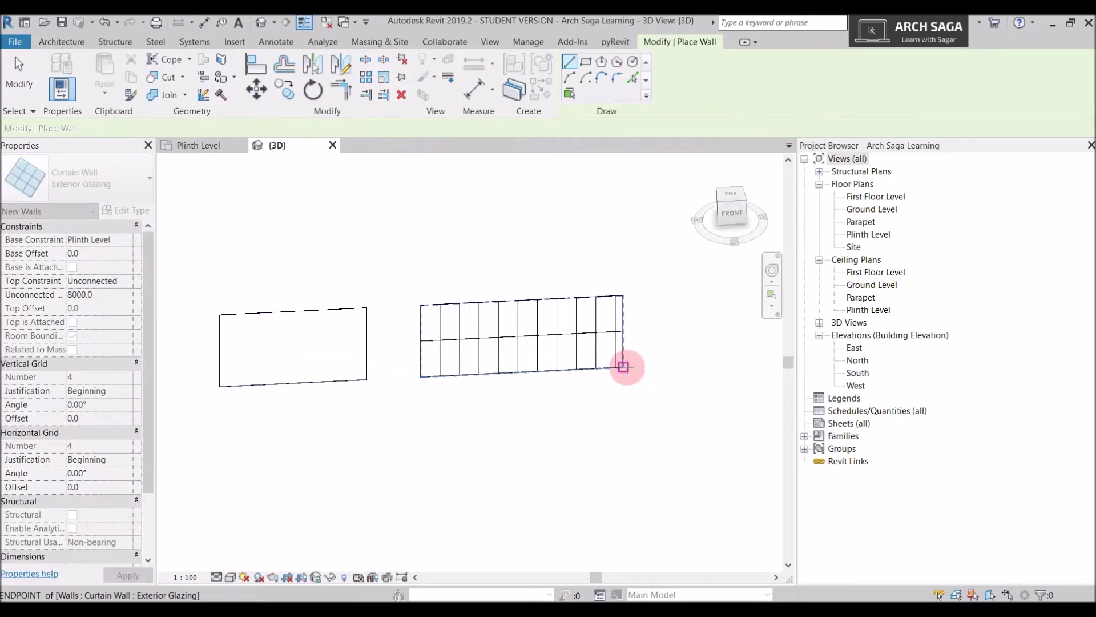
{"action": "left_click", "coordinate": [19, 74]}
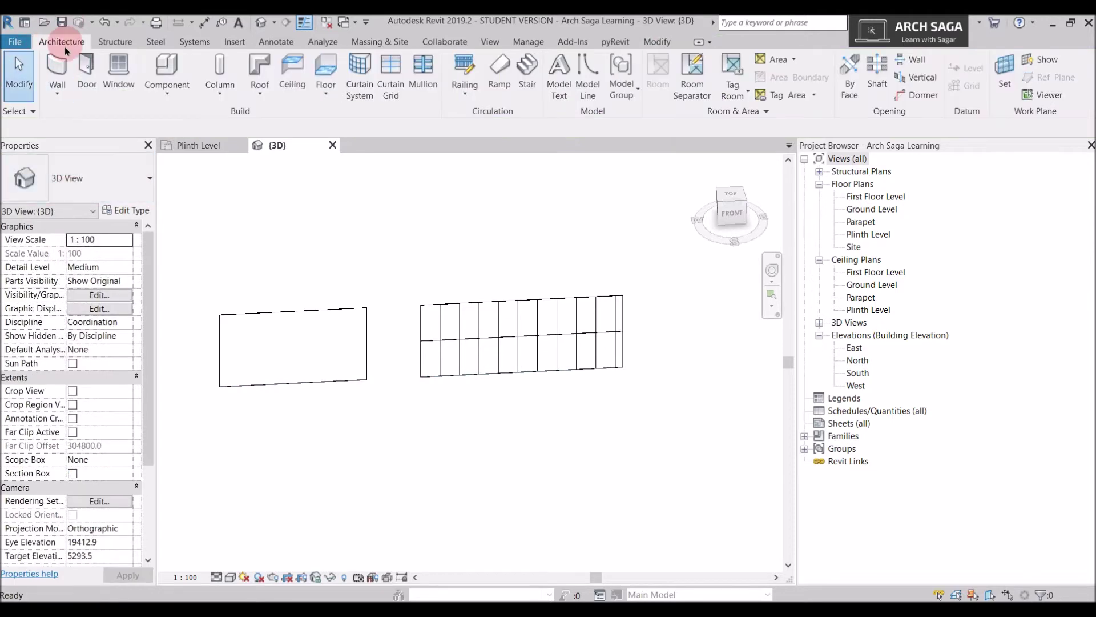
Draw a Storefront curtain wall about 15000 mm long, in line with the Exterior Glazing wall
{"action": "left_click", "coordinate": [77, 177]}
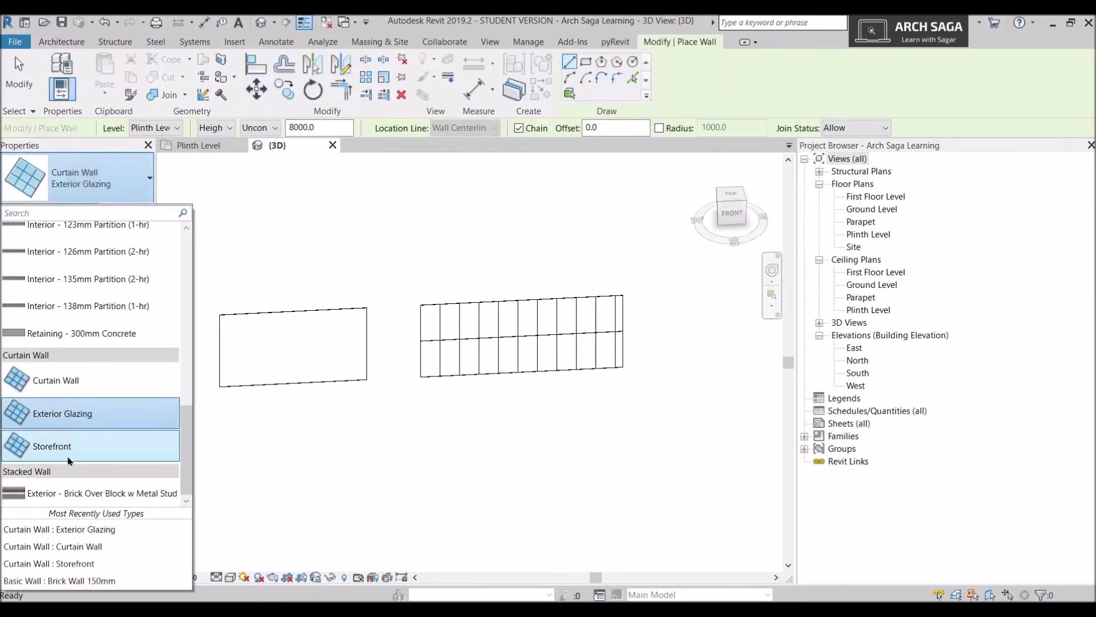
{"action": "left_click", "coordinate": [51, 446]}
{"action": "left_click", "coordinate": [698, 362]}
{"action": "middle_click_drag", "start_coordinate": [706, 370], "coordinate": [531, 381]}
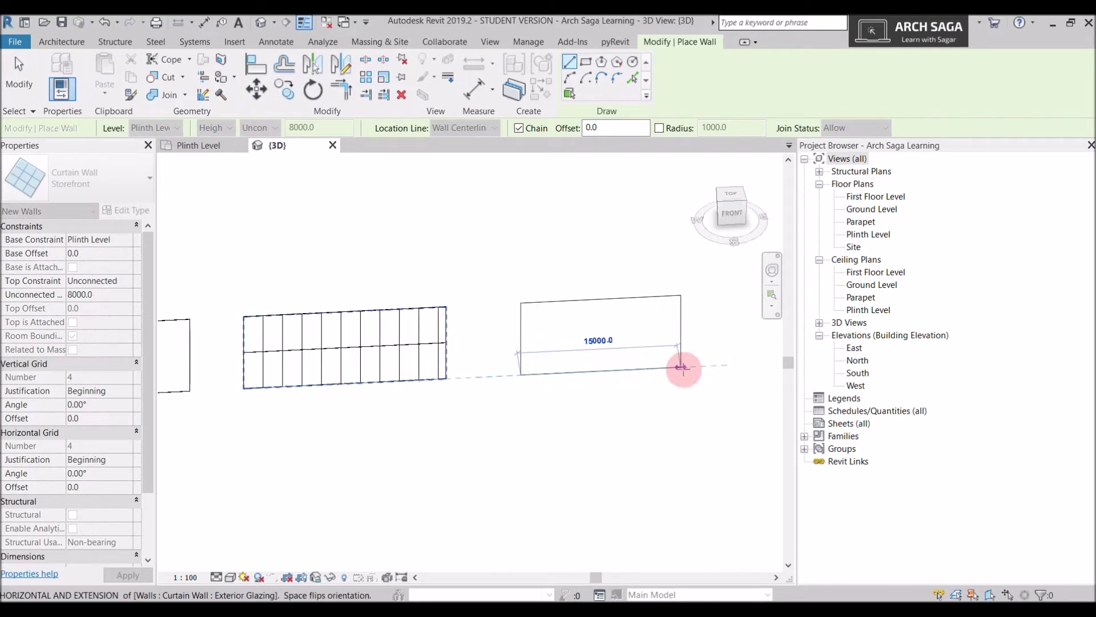
{"action": "left_click", "coordinate": [682, 367]}
{"action": "key", "text": "Escape"}
{"action": "key", "text": "Escape"}
{"action": "scroll", "coordinate": [521, 392], "scroll_direction": "down", "scroll_amount": 2}
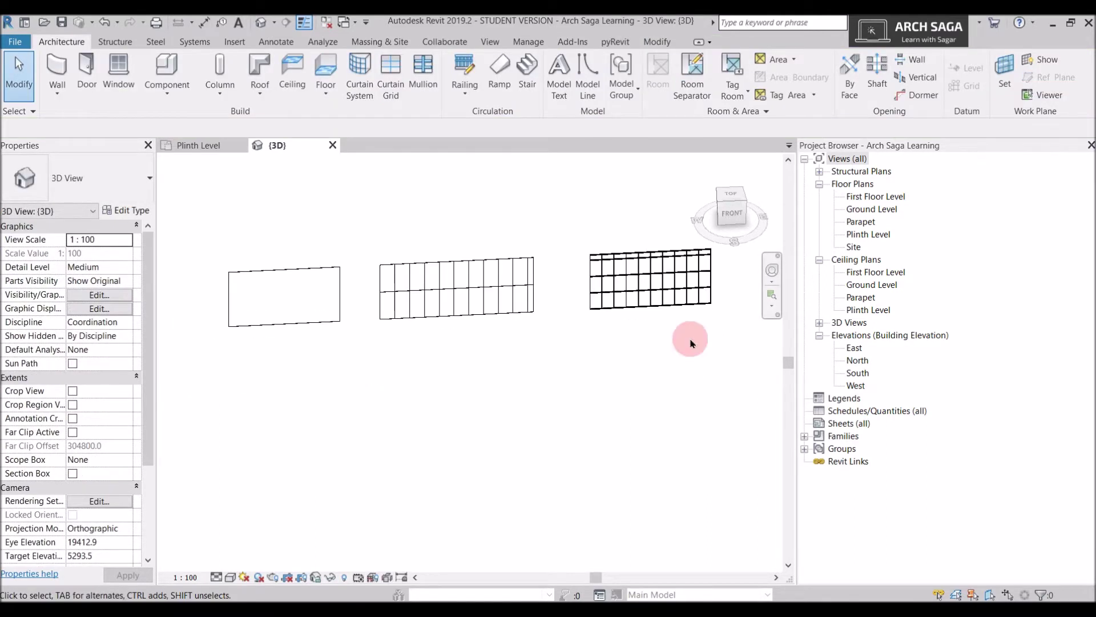
Select the plain curtain wall and the Exterior Glazing wall in turn to compare their divisions
{"action": "scroll", "coordinate": [285, 301], "scroll_direction": "up", "scroll_amount": 2}
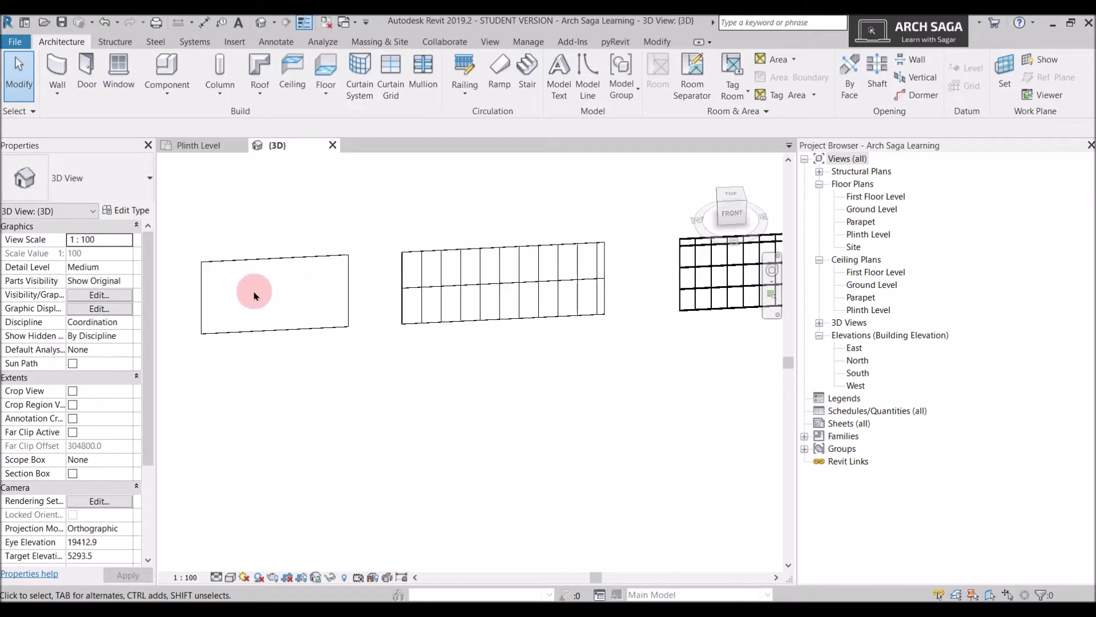
{"action": "left_click", "coordinate": [236, 282]}
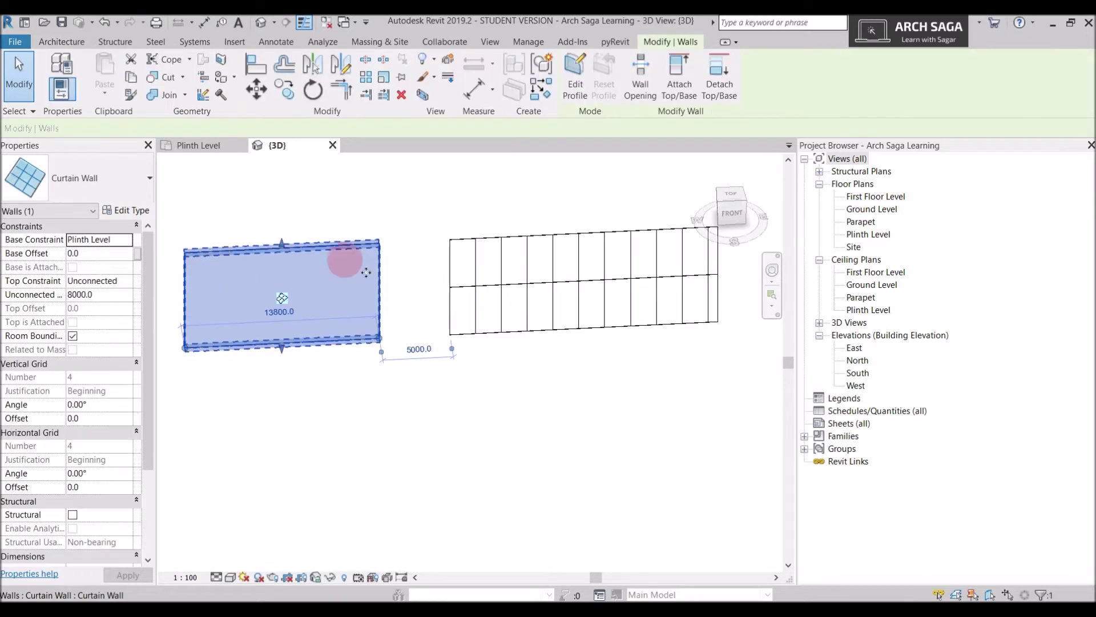
{"action": "middle_click_drag", "start_coordinate": [498, 292], "coordinate": [390, 292]}
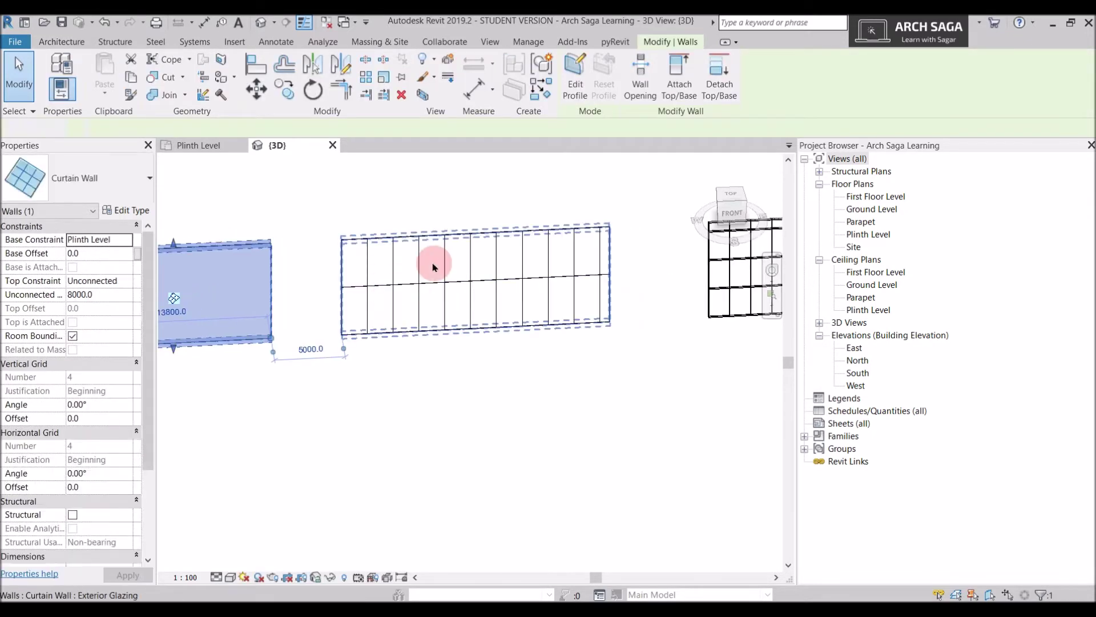
{"action": "key", "text": "Escape"}
{"action": "left_click", "coordinate": [434, 263]}
{"action": "scroll", "coordinate": [354, 274], "scroll_direction": "up", "scroll_amount": 5}
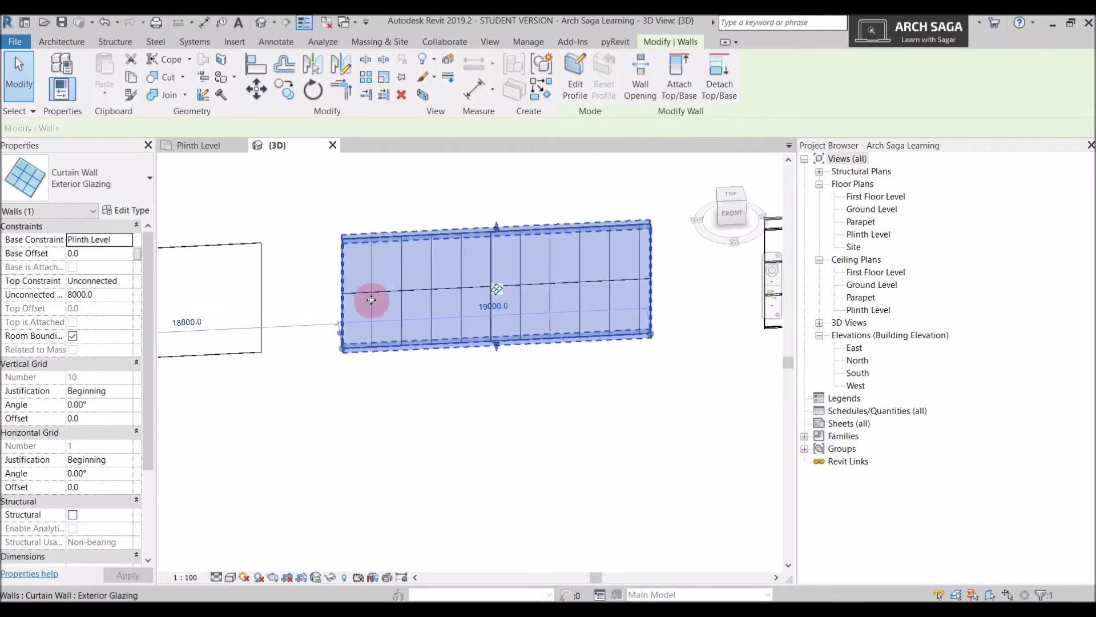
{"action": "scroll", "coordinate": [367, 328], "scroll_direction": "down", "scroll_amount": 2}
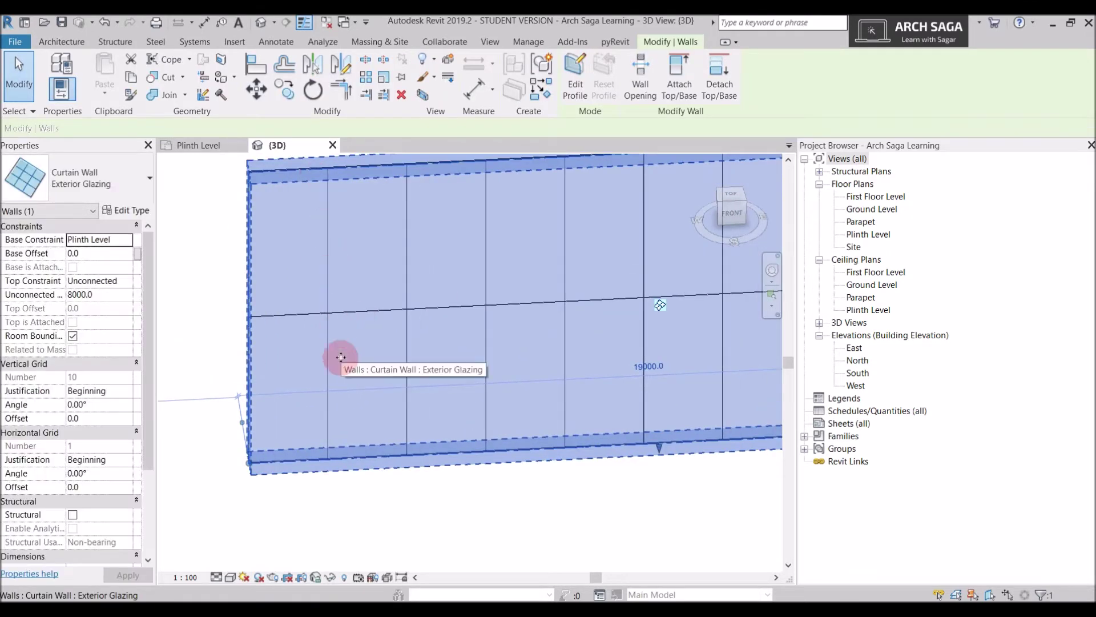
Inspect the Exterior Glazing wall's individual glazed panels by selecting several in its upper row
{"action": "key", "text": "Escape"}
{"action": "scroll", "coordinate": [304, 264], "scroll_direction": "down", "scroll_amount": 1}
{"action": "key", "text": "Tab"}
{"action": "key", "text": "Tab"}
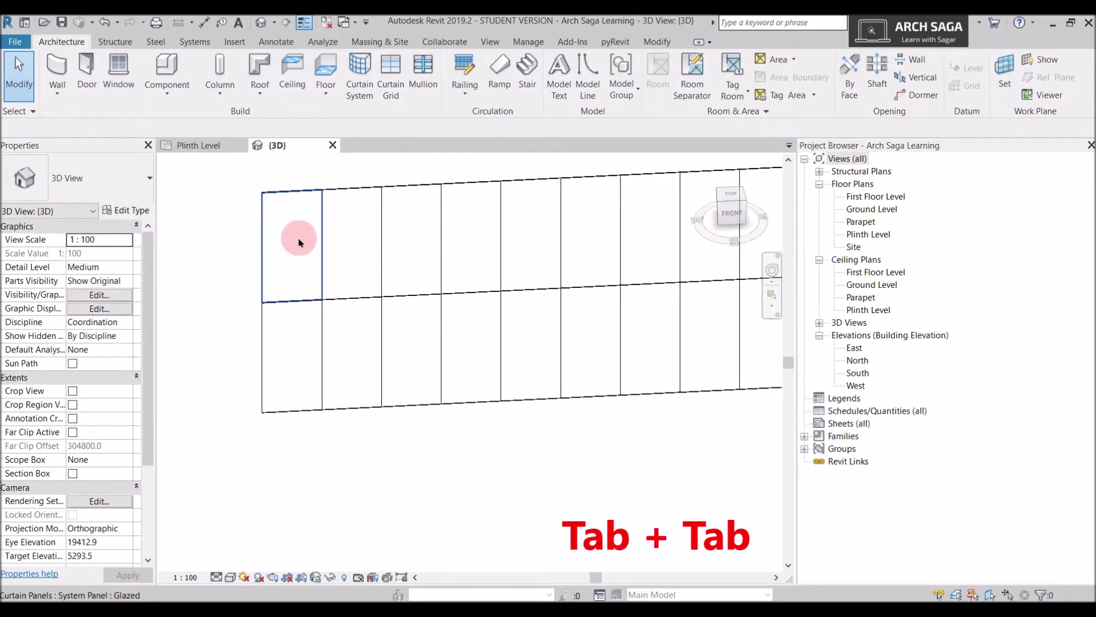
{"action": "left_click", "coordinate": [303, 240]}
{"action": "left_click", "coordinate": [343, 237]}
{"action": "left_click", "coordinate": [413, 242]}
{"action": "scroll", "coordinate": [451, 254], "scroll_direction": "down", "scroll_amount": 1}
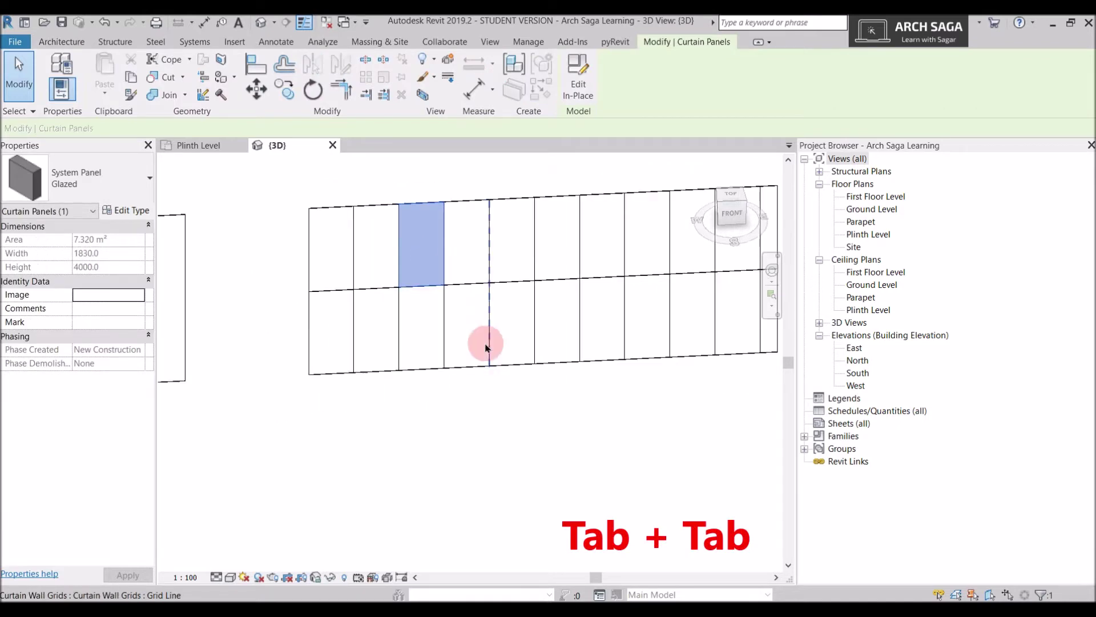
{"action": "left_click", "coordinate": [521, 235]}
{"action": "middle_click_drag", "start_coordinate": [591, 284], "coordinate": [411, 306]}
{"action": "scroll", "coordinate": [411, 306], "scroll_direction": "down", "scroll_amount": 4}
{"action": "key", "text": "Escape"}
Inspect the Storefront wall, selecting the whole wall and a single horizontal mullion in its end bay
{"action": "middle_click_drag", "start_coordinate": [435, 341], "coordinate": [254, 354]}
{"action": "scroll", "coordinate": [543, 296], "scroll_direction": "up", "scroll_amount": 2}
{"action": "scroll", "coordinate": [524, 280], "scroll_direction": "up", "scroll_amount": 1}
{"action": "left_click", "coordinate": [524, 282]}
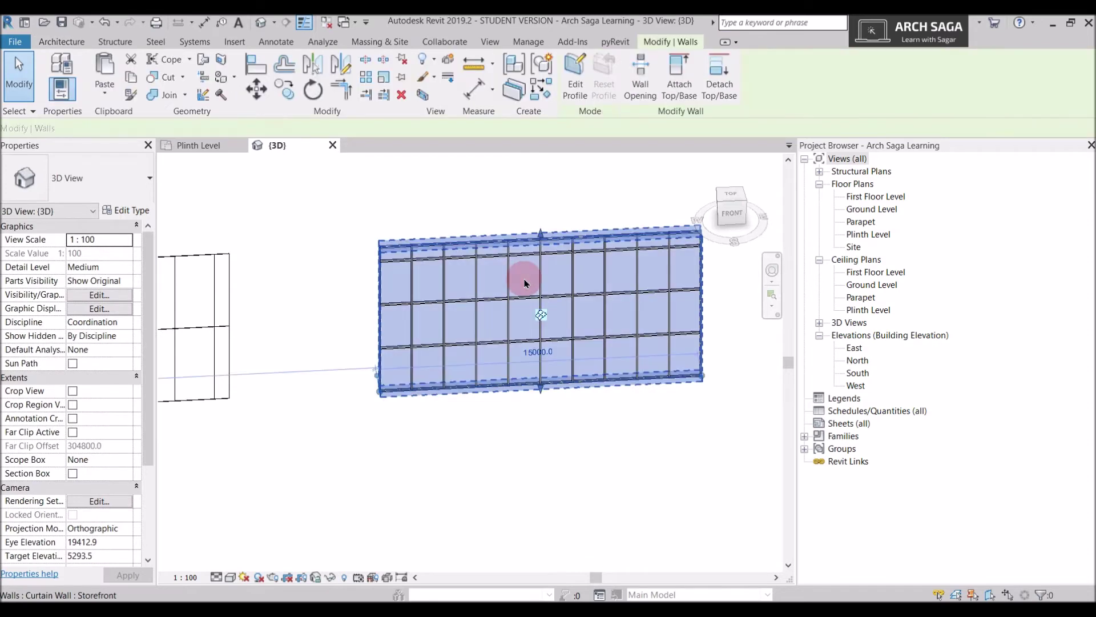
{"action": "scroll", "coordinate": [431, 299], "scroll_direction": "up", "scroll_amount": 1}
{"action": "key", "text": "Escape"}
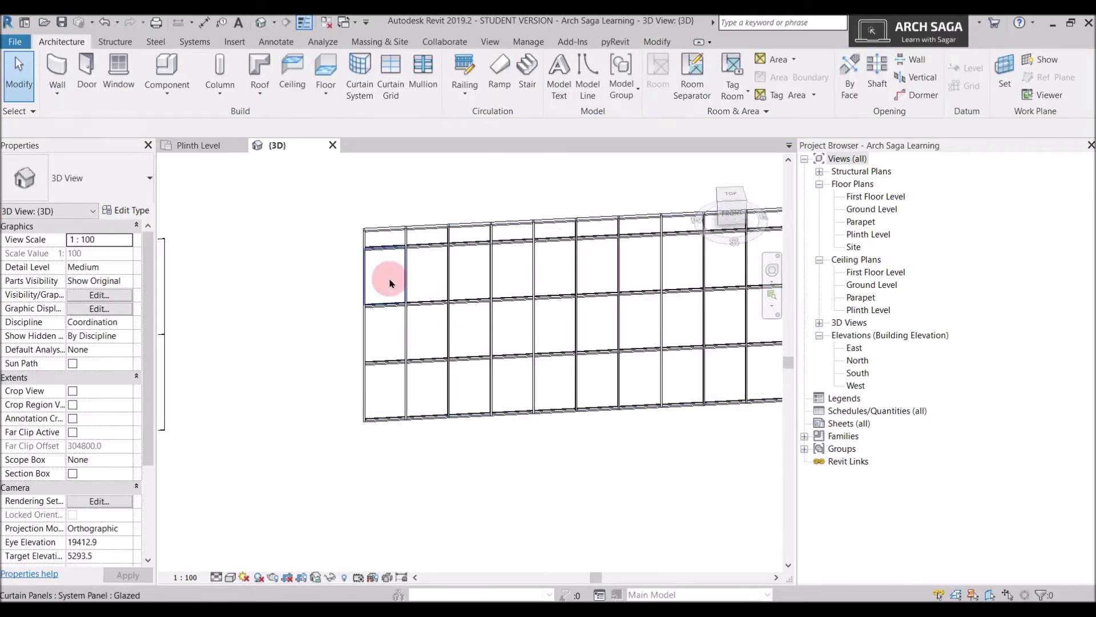
{"action": "middle_click_drag", "start_coordinate": [575, 277], "coordinate": [436, 289]}
{"action": "scroll", "coordinate": [594, 245], "scroll_direction": "up", "scroll_amount": 3}
{"action": "left_click", "coordinate": [635, 306]}
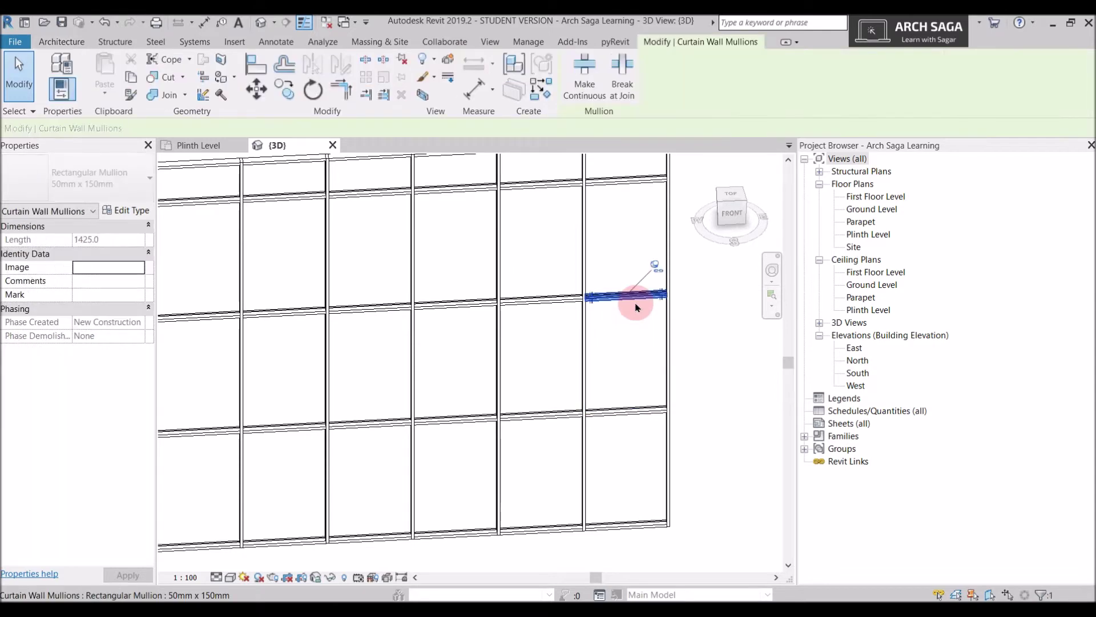
Inspect more individual elements around the end bays of the Storefront wall, then clear the selection
{"action": "left_click", "coordinate": [560, 236]}
{"action": "left_click", "coordinate": [585, 237]}
{"action": "left_click", "coordinate": [661, 249]}
{"action": "key", "text": "Escape"}
Compare the Storefront, Exterior Glazing and plain curtain walls in the 3D view, finishing with the plain curtain wall selected
{"action": "scroll", "coordinate": [668, 289], "scroll_direction": "down", "scroll_amount": 4}
{"action": "middle_click_drag", "start_coordinate": [512, 346], "coordinate": [657, 346]}
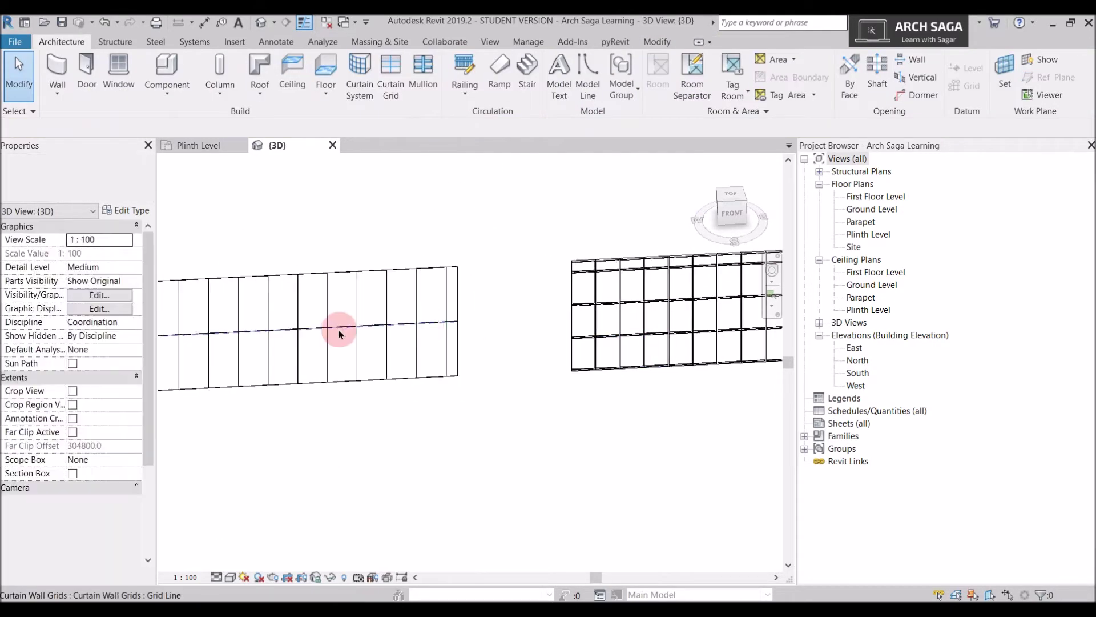
{"action": "middle_click_drag", "start_coordinate": [338, 333], "coordinate": [512, 337]}
{"action": "scroll", "coordinate": [385, 349], "scroll_direction": "down", "scroll_amount": 1}
{"action": "scroll", "coordinate": [346, 332], "scroll_direction": "up", "scroll_amount": 2}
{"action": "scroll", "coordinate": [383, 341], "scroll_direction": "down", "scroll_amount": 1}
{"action": "middle_click_drag", "start_coordinate": [342, 350], "coordinate": [191, 363]}
{"action": "middle_click_drag", "start_coordinate": [580, 326], "coordinate": [464, 339]}
{"action": "scroll", "coordinate": [555, 313], "scroll_direction": "up", "scroll_amount": 2}
{"action": "scroll", "coordinate": [641, 327], "scroll_direction": "down", "scroll_amount": 2}
{"action": "scroll", "coordinate": [642, 331], "scroll_direction": "down", "scroll_amount": 2}
{"action": "scroll", "coordinate": [607, 336], "scroll_direction": "up", "scroll_amount": 2}
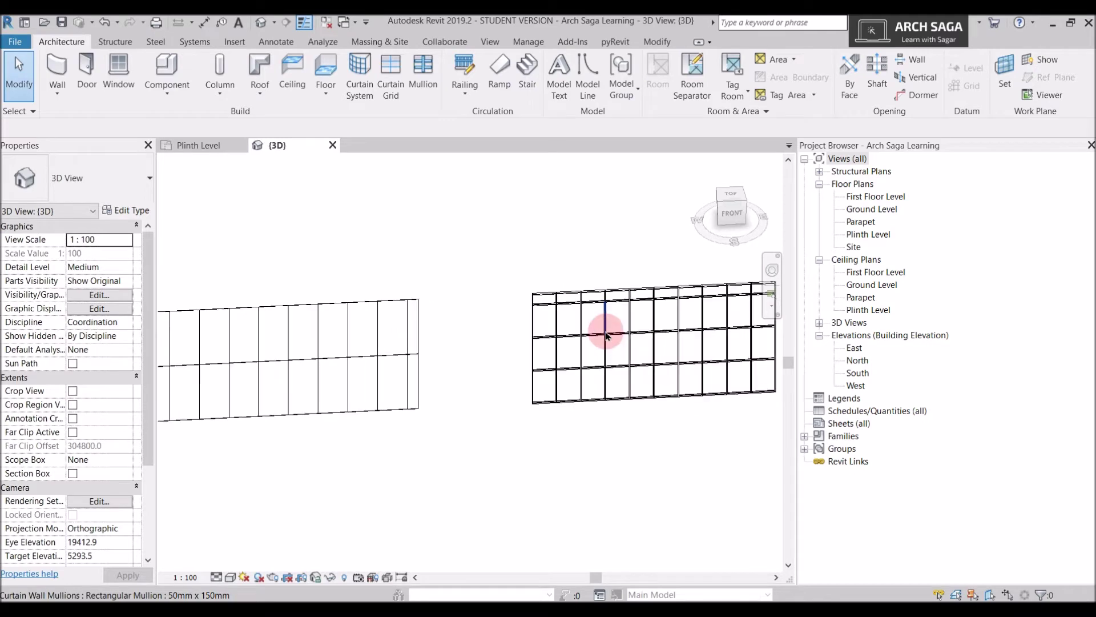
{"action": "scroll", "coordinate": [608, 331], "scroll_direction": "down", "scroll_amount": 5}
{"action": "middle_click_drag", "start_coordinate": [366, 365], "coordinate": [472, 359]}
{"action": "scroll", "coordinate": [360, 341], "scroll_direction": "up", "scroll_amount": 5}
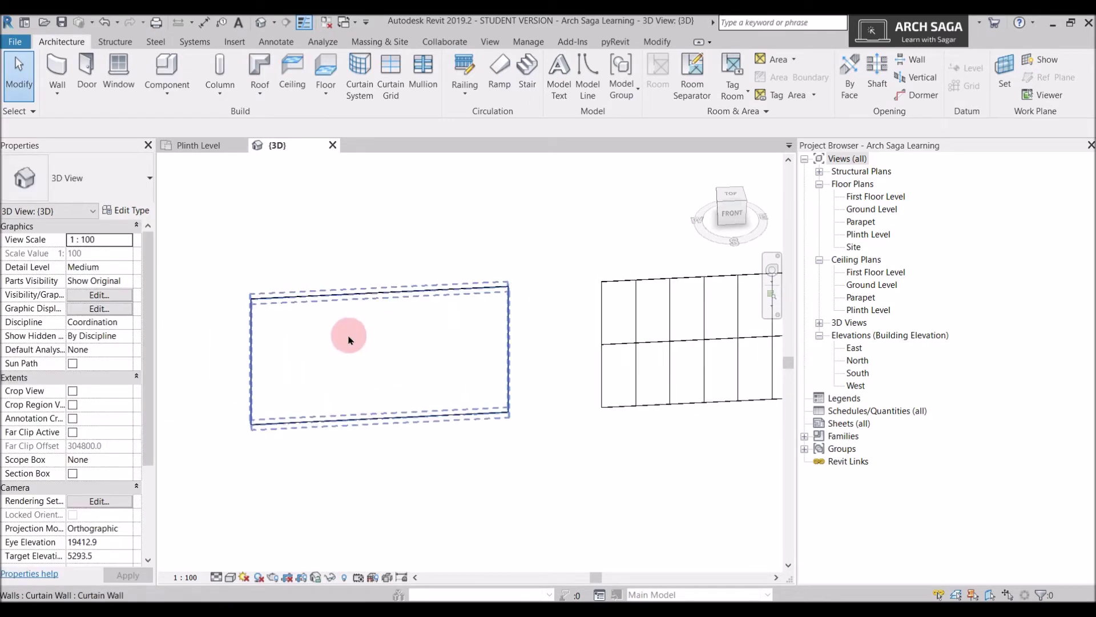
{"action": "left_click", "coordinate": [349, 337]}
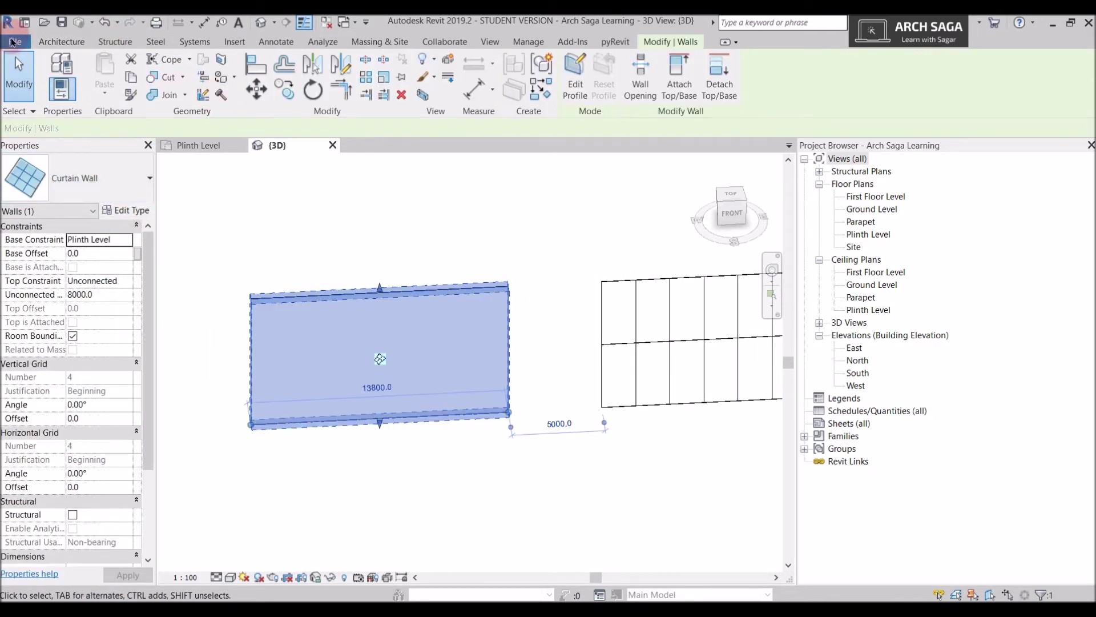
Place 50mm x 150mm rectangular mullions on the Exterior Glazing wall's first three interior vertical grid lines and its horizontal grid line
{"action": "left_click", "coordinate": [49, 43]}
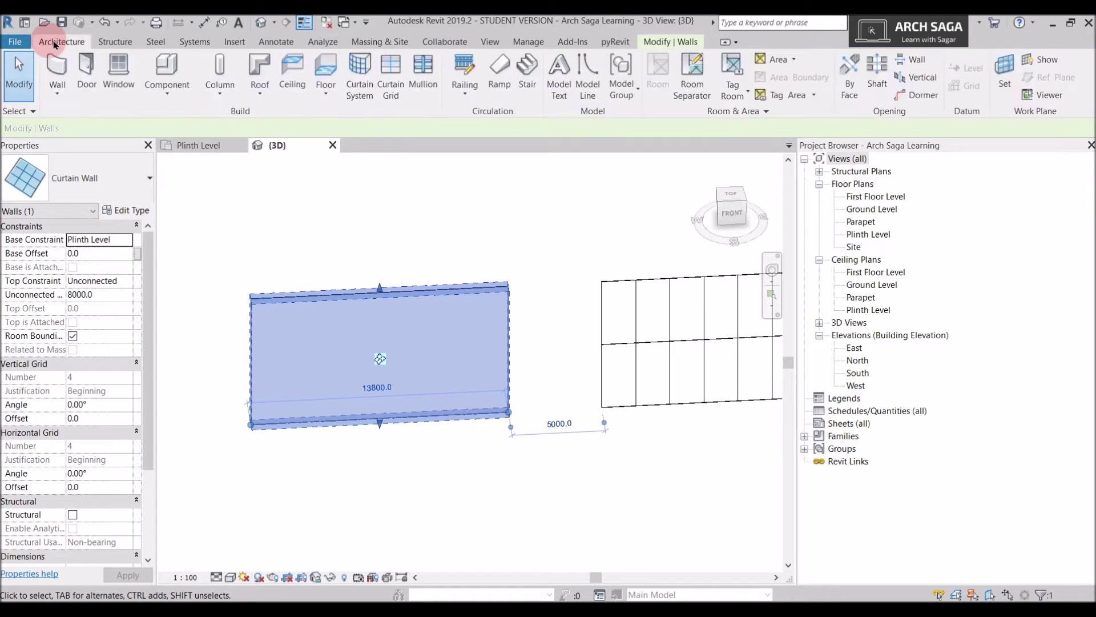
{"action": "left_click", "coordinate": [368, 86]}
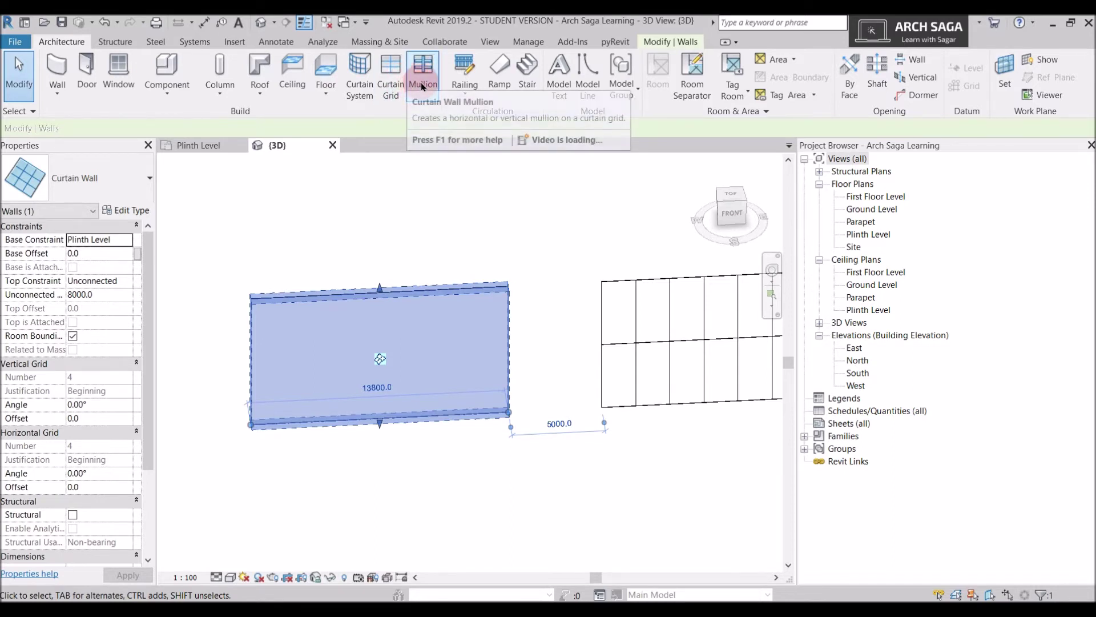
{"action": "middle_click_drag", "start_coordinate": [602, 290], "coordinate": [460, 293]}
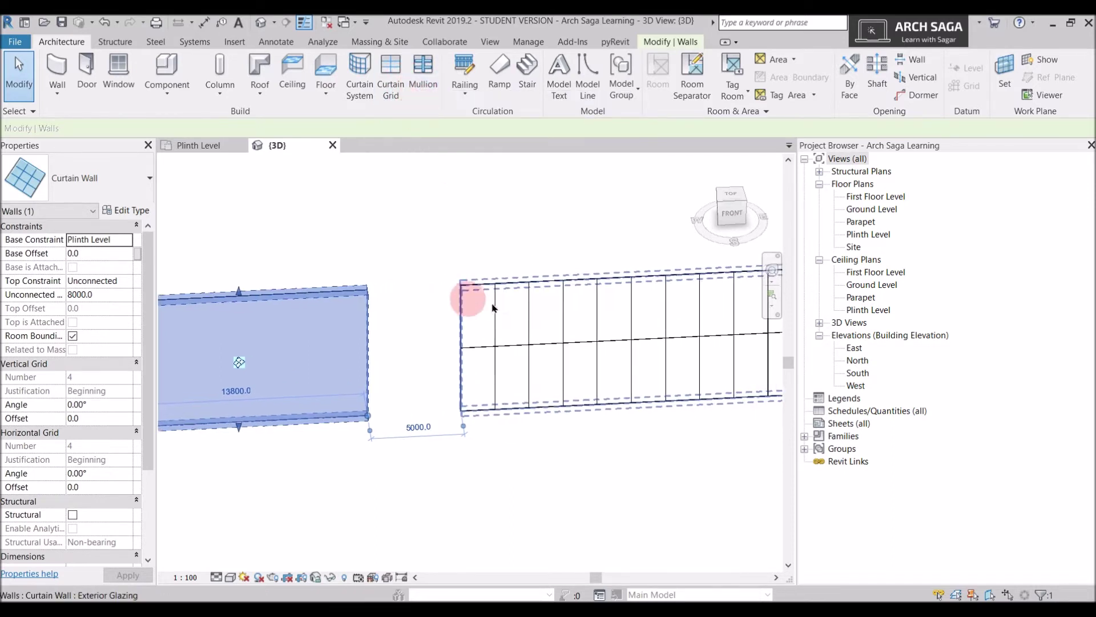
{"action": "middle_click_drag", "start_coordinate": [637, 306], "coordinate": [504, 330]}
{"action": "scroll", "coordinate": [503, 330], "scroll_direction": "up", "scroll_amount": 1}
{"action": "scroll", "coordinate": [504, 332], "scroll_direction": "up", "scroll_amount": 1}
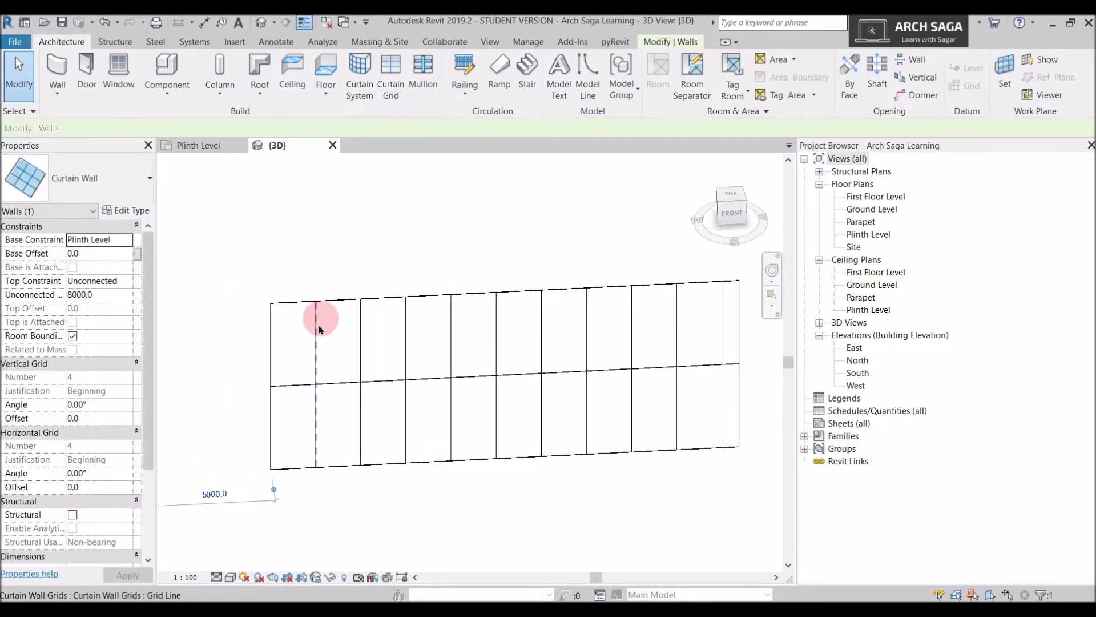
{"action": "scroll", "coordinate": [719, 311], "scroll_direction": "down", "scroll_amount": 1}
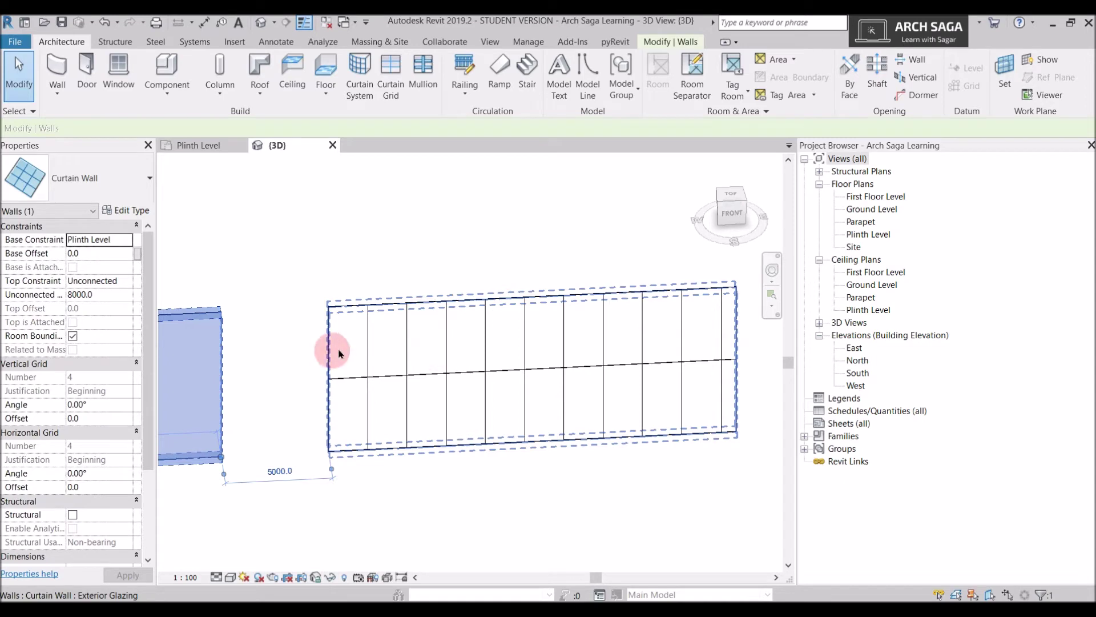
{"action": "scroll", "coordinate": [336, 350], "scroll_direction": "up", "scroll_amount": 1}
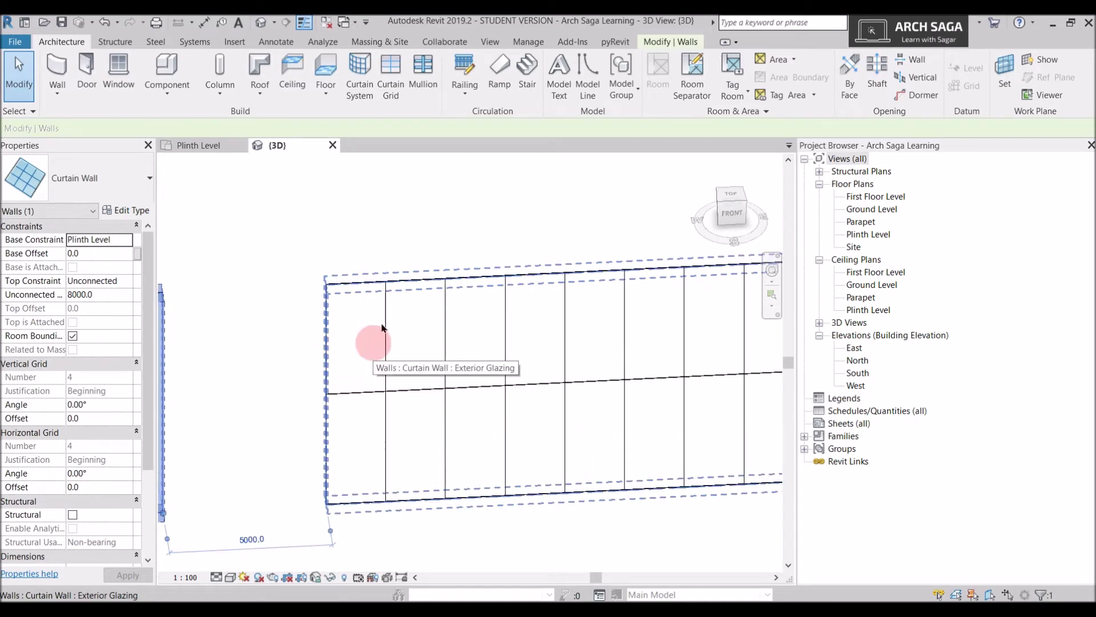
{"action": "left_click", "coordinate": [420, 68]}
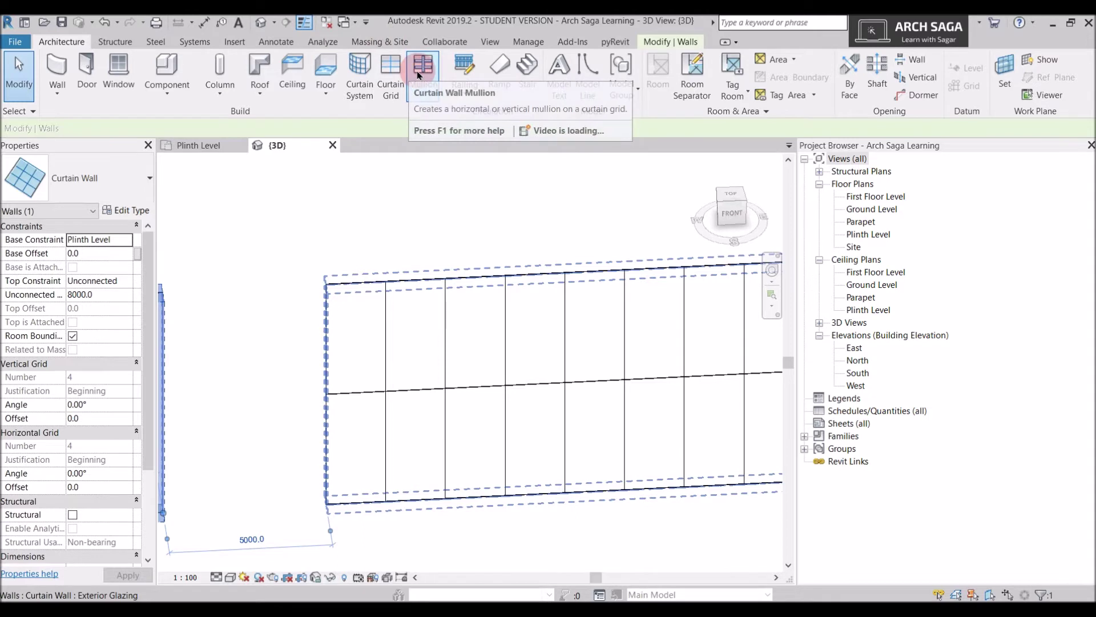
{"action": "left_click", "coordinate": [387, 311]}
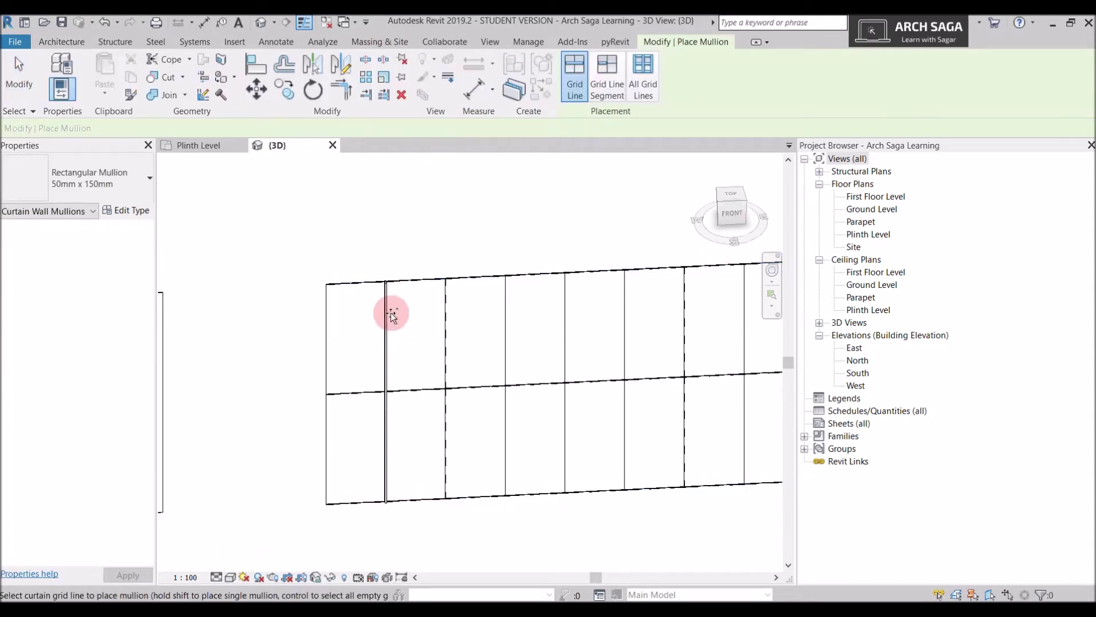
{"action": "left_click", "coordinate": [446, 320]}
{"action": "left_click", "coordinate": [505, 318]}
{"action": "left_click", "coordinate": [485, 387]}
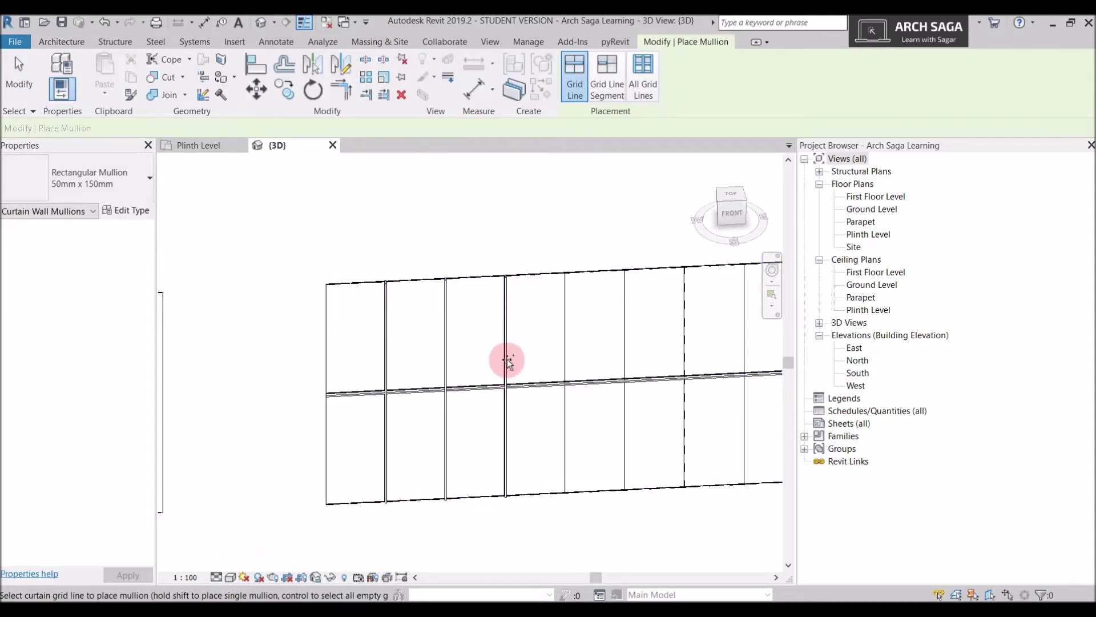
{"action": "scroll", "coordinate": [508, 359], "scroll_direction": "down", "scroll_amount": 2}
{"action": "middle_click_drag", "start_coordinate": [507, 361], "coordinate": [657, 354]}
{"action": "key", "text": "Escape"}
Add three full-height vertical curtain grid lines to the plain curtain wall, spaced about 1400, 2400 and 2700 mm from its left end
{"action": "left_click", "coordinate": [357, 368]}
{"action": "middle_click_drag", "start_coordinate": [314, 363], "coordinate": [533, 385]}
{"action": "scroll", "coordinate": [534, 385], "scroll_direction": "up", "scroll_amount": 3}
{"action": "scroll", "coordinate": [446, 332], "scroll_direction": "down", "scroll_amount": 1}
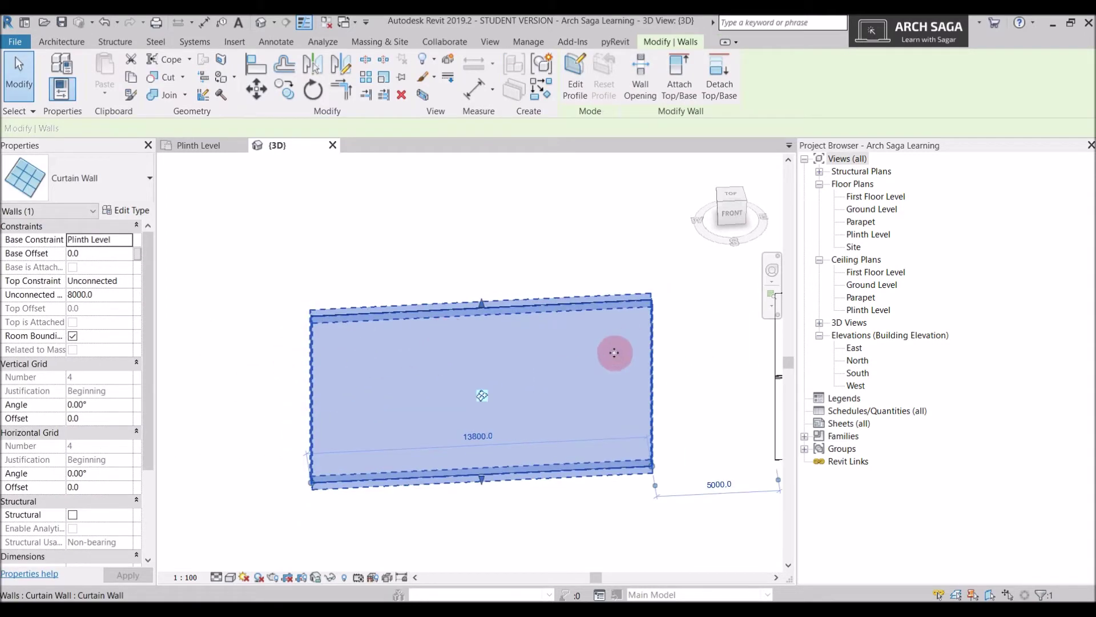
{"action": "key", "text": "Escape"}
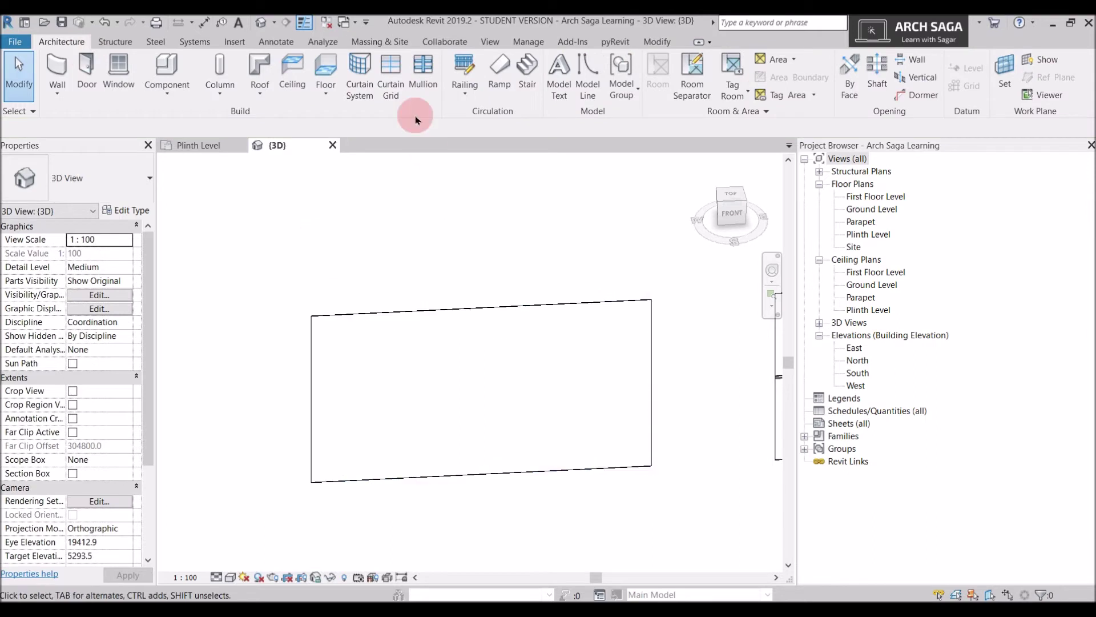
{"action": "left_click", "coordinate": [395, 87]}
{"action": "scroll", "coordinate": [350, 340], "scroll_direction": "up", "scroll_amount": 2}
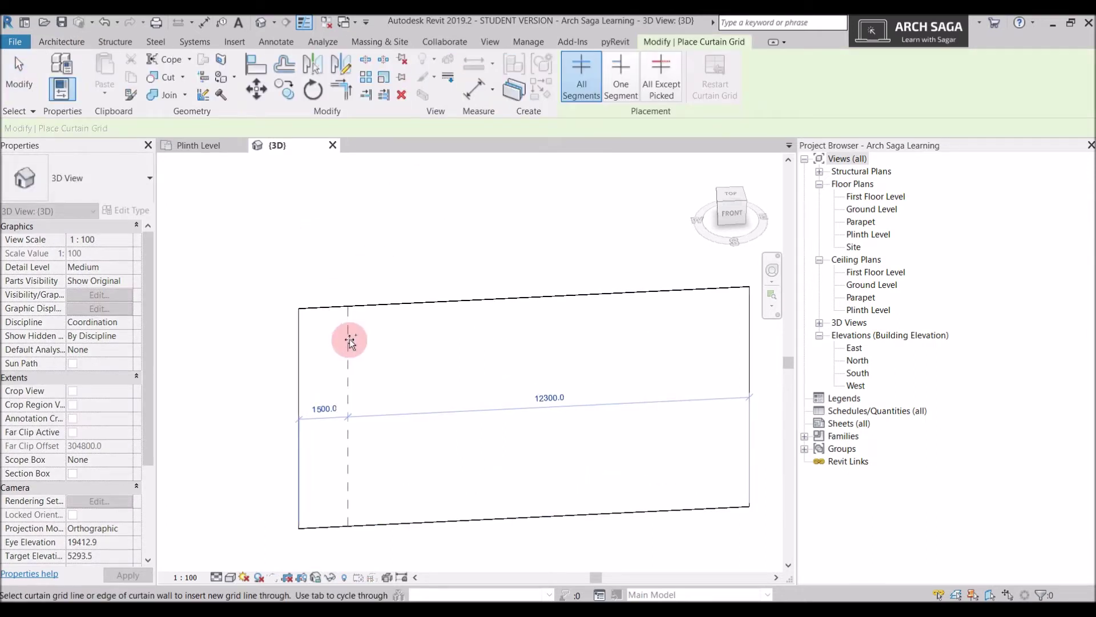
{"action": "scroll", "coordinate": [350, 340], "scroll_direction": "up", "scroll_amount": 1}
{"action": "left_click", "coordinate": [345, 333]}
{"action": "scroll", "coordinate": [345, 333], "scroll_direction": "down", "scroll_amount": 2}
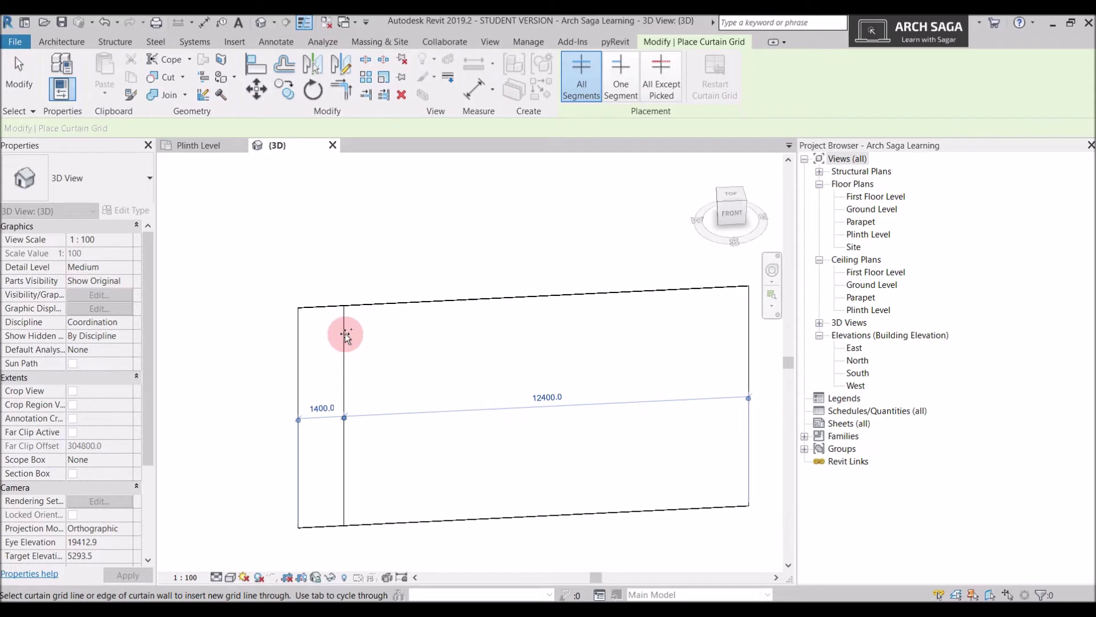
{"action": "left_click", "coordinate": [412, 322]}
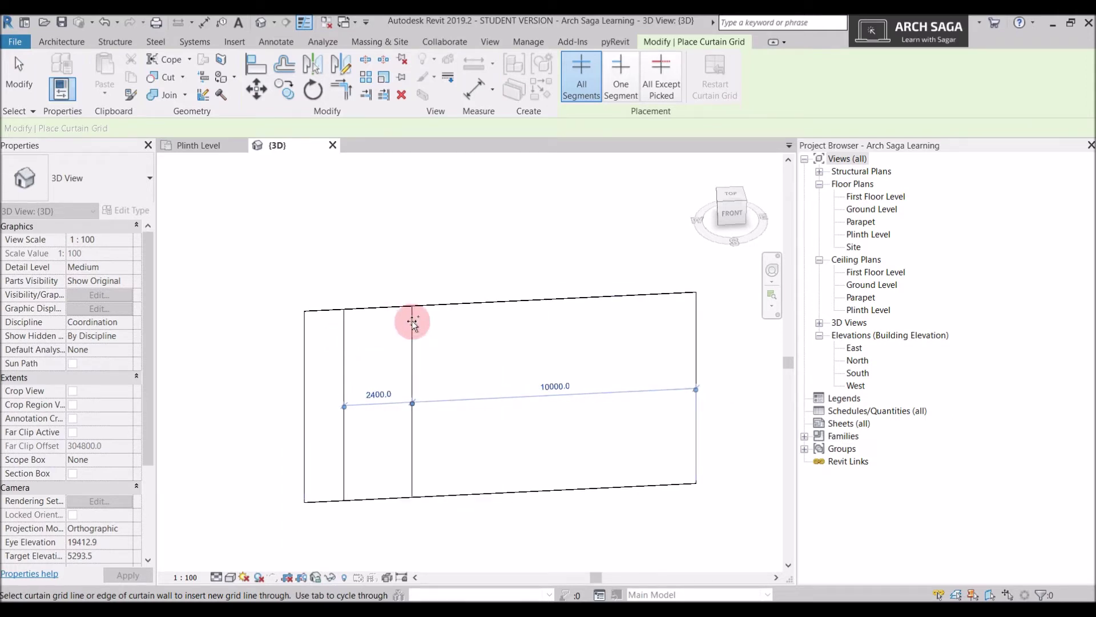
{"action": "left_click", "coordinate": [489, 323]}
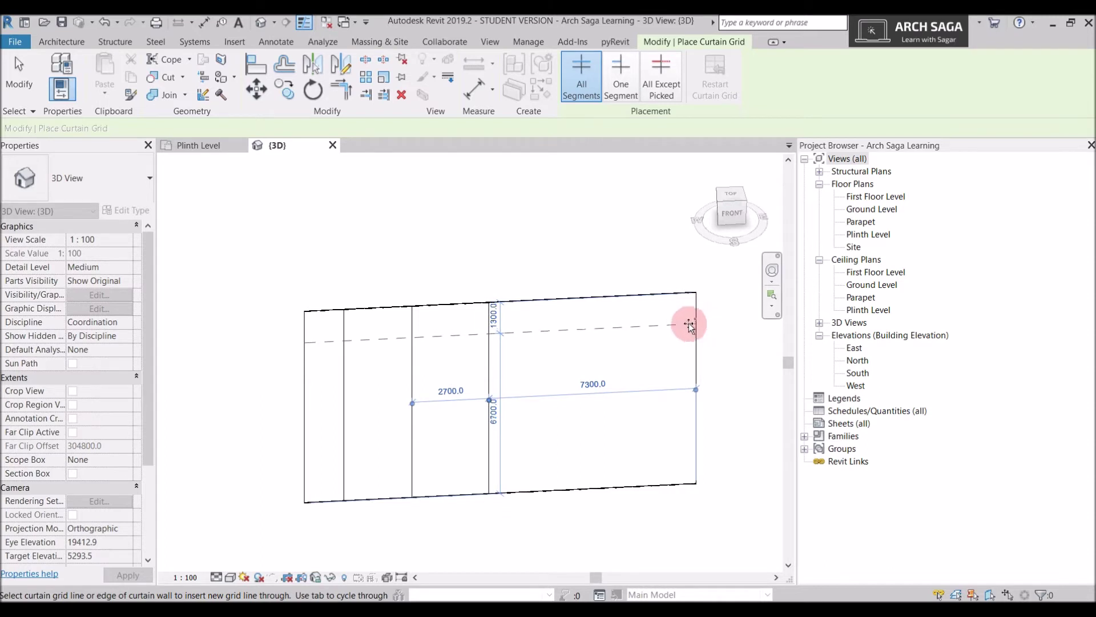
Add horizontal grid lines about 3000 and 6500 mm above the plain wall's base, plus two vertical ones, at and beyond the wide bay's midpoint
{"action": "left_click", "coordinate": [668, 330]}
{"action": "left_click", "coordinate": [699, 411]}
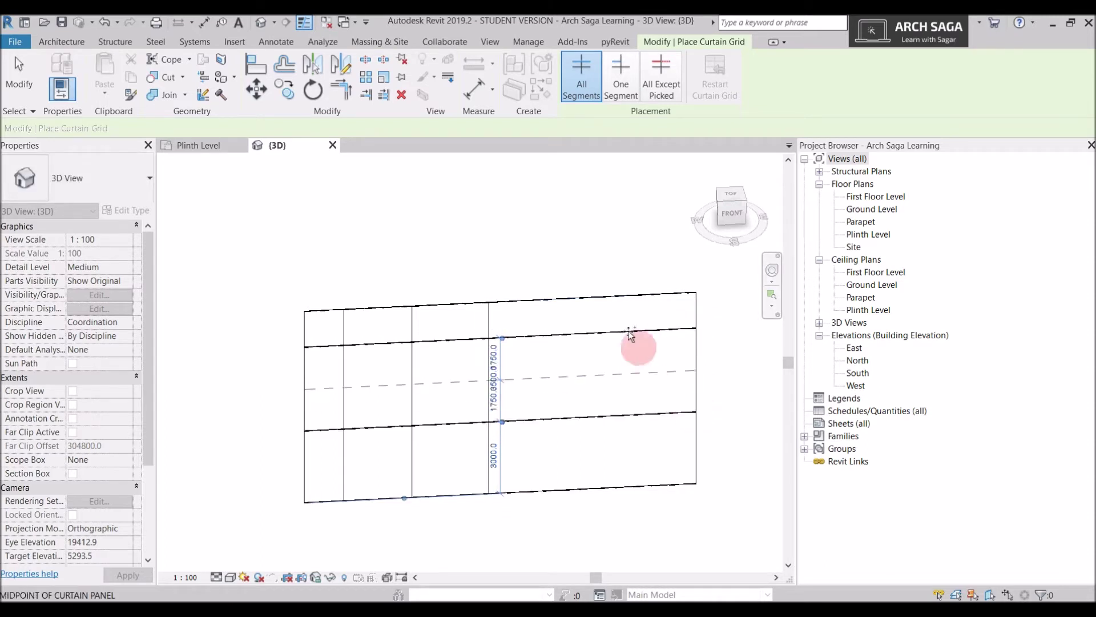
{"action": "left_click", "coordinate": [584, 299]}
{"action": "left_click", "coordinate": [661, 295]}
{"action": "key", "text": "Escape"}
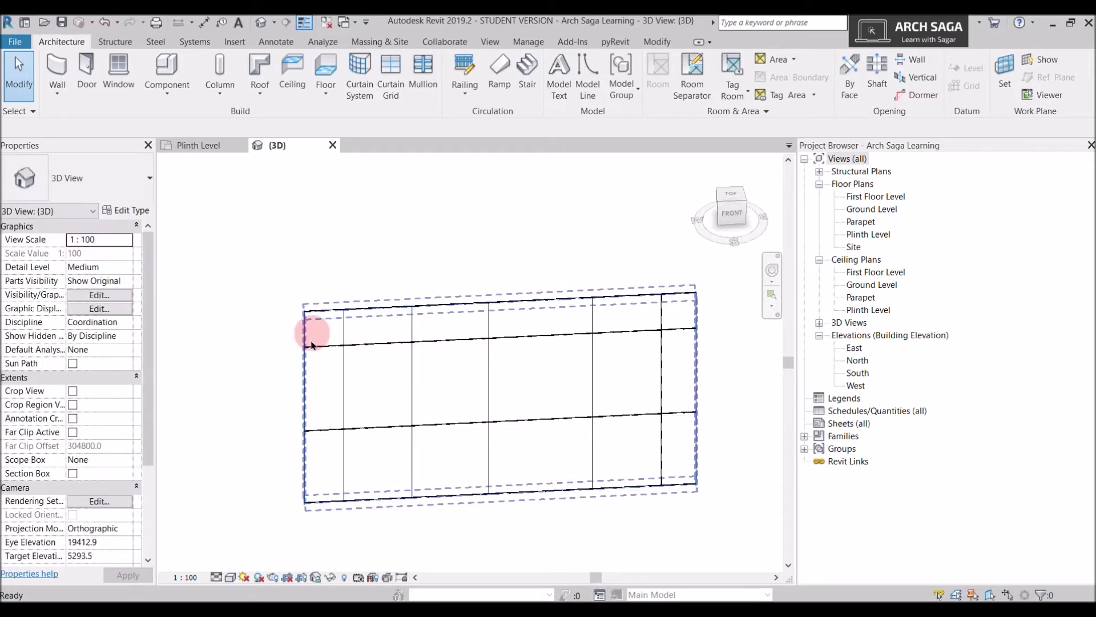
Place 50mm x 150mm rectangular mullions on the plain wall's upper horizontal grid line and first two vertical grid lines
{"action": "left_click", "coordinate": [423, 74]}
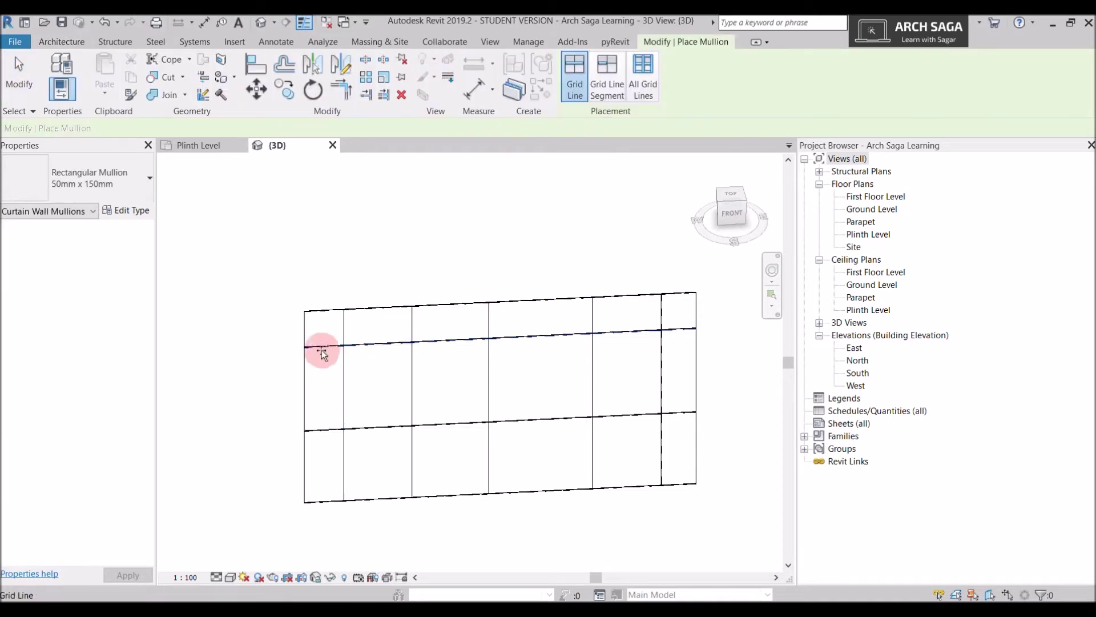
{"action": "left_click", "coordinate": [321, 348]}
{"action": "scroll", "coordinate": [343, 331], "scroll_direction": "up", "scroll_amount": 2}
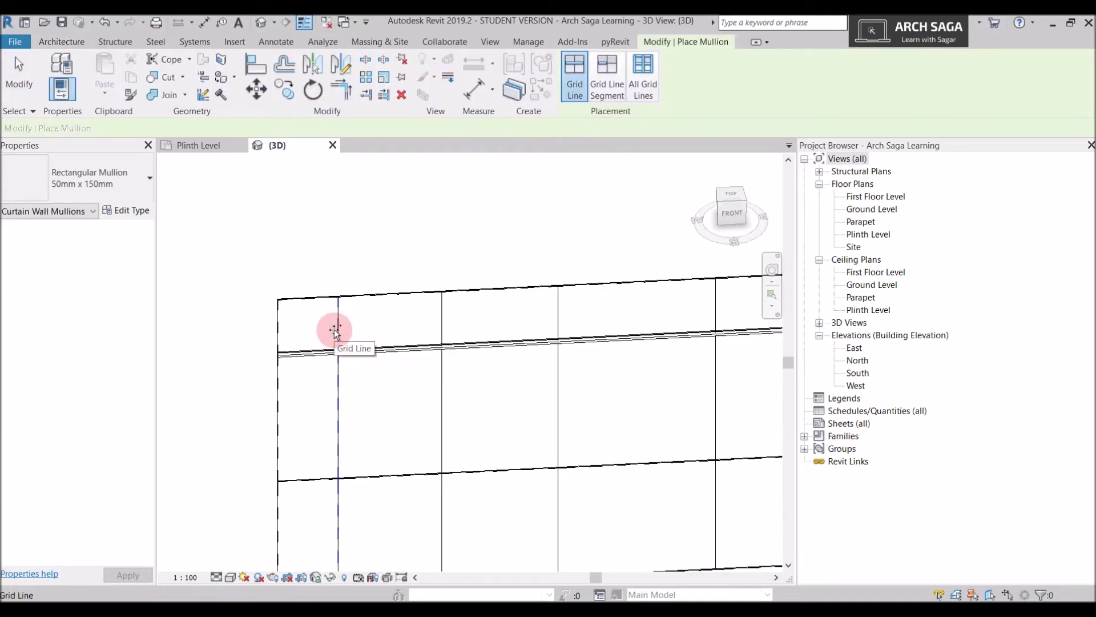
{"action": "scroll", "coordinate": [335, 330], "scroll_direction": "up", "scroll_amount": 2}
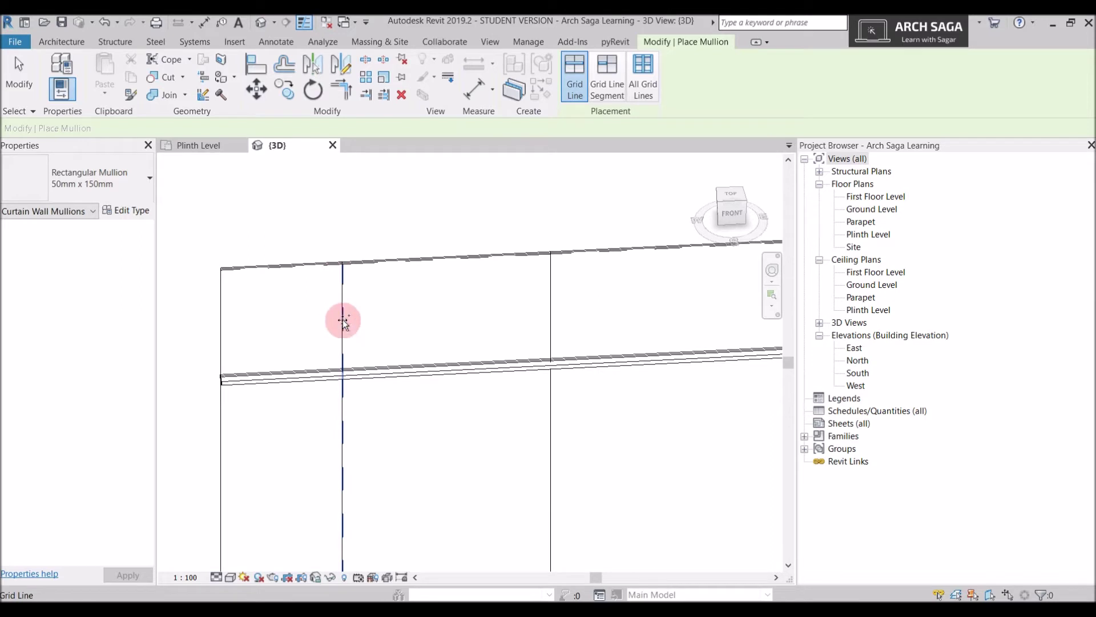
{"action": "scroll", "coordinate": [345, 313], "scroll_direction": "down", "scroll_amount": 1}
{"action": "scroll", "coordinate": [346, 312], "scroll_direction": "down", "scroll_amount": 1}
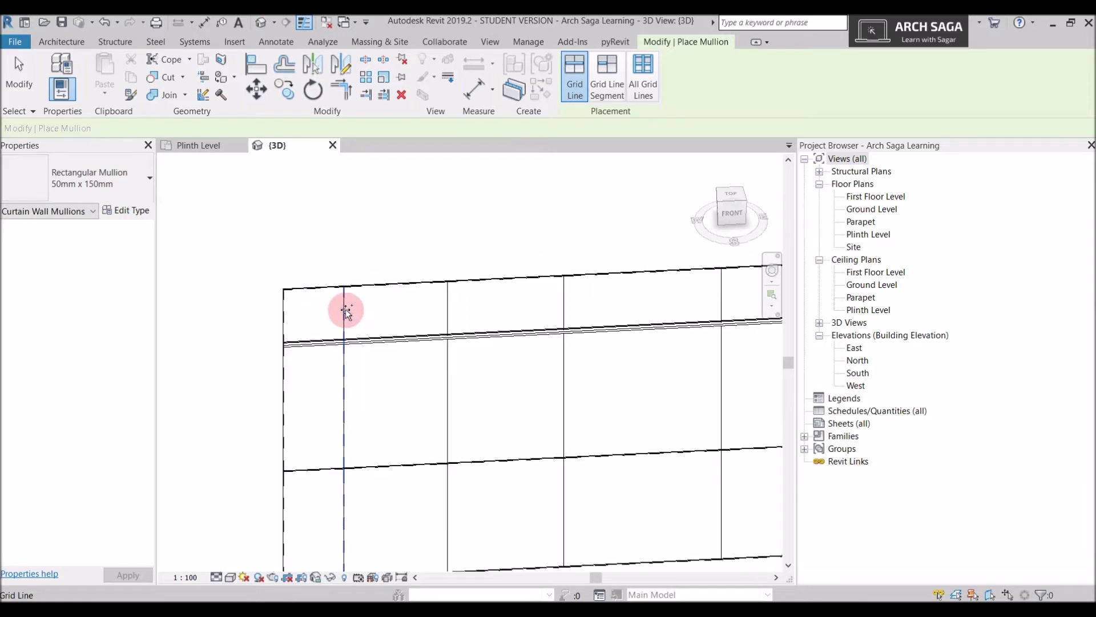
{"action": "left_click", "coordinate": [346, 311]}
{"action": "scroll", "coordinate": [348, 350], "scroll_direction": "up", "scroll_amount": 3}
{"action": "middle_click_drag", "start_coordinate": [493, 330], "coordinate": [314, 386]}
{"action": "left_click", "coordinate": [452, 248]}
Place the same rectangular mullions on the plain wall's remaining three vertical grid lines
{"action": "scroll", "coordinate": [453, 247], "scroll_direction": "down", "scroll_amount": 3}
{"action": "middle_click_drag", "start_coordinate": [469, 289], "coordinate": [292, 313]}
{"action": "left_click", "coordinate": [418, 284]}
{"action": "left_click", "coordinate": [593, 263]}
{"action": "scroll", "coordinate": [592, 263], "scroll_direction": "down", "scroll_amount": 3}
{"action": "middle_click_drag", "start_coordinate": [548, 294], "coordinate": [448, 324]}
{"action": "left_click", "coordinate": [562, 289]}
Place rectangular mullions on the plain wall's lower horizontal grid line and all four outer edges, then end mullion placement
{"action": "left_click", "coordinate": [575, 273]}
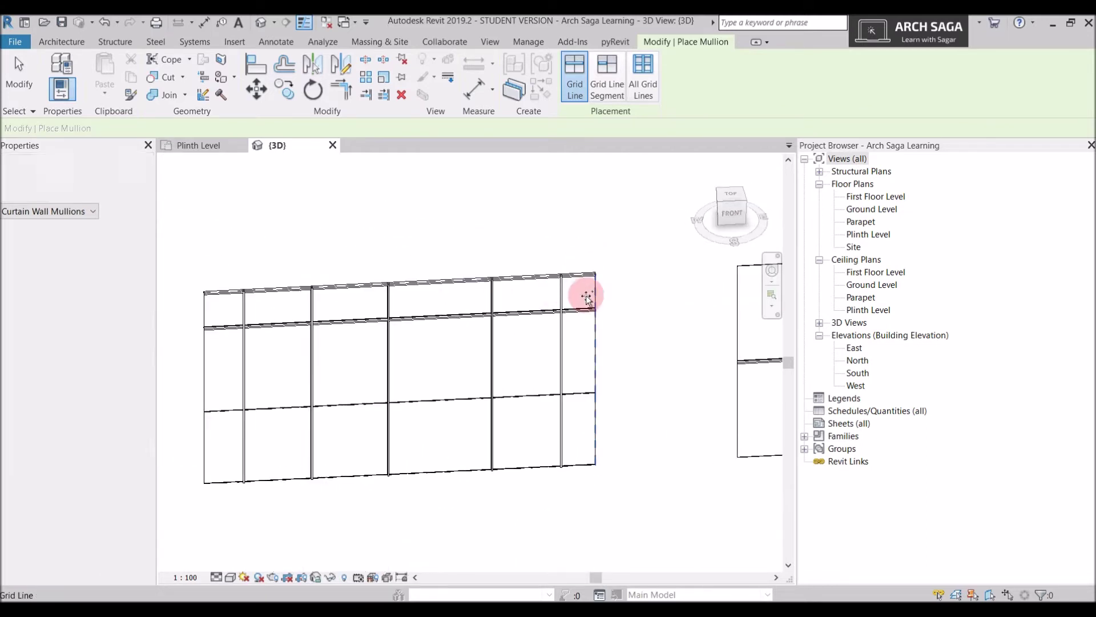
{"action": "left_click", "coordinate": [591, 302]}
{"action": "left_click", "coordinate": [575, 395]}
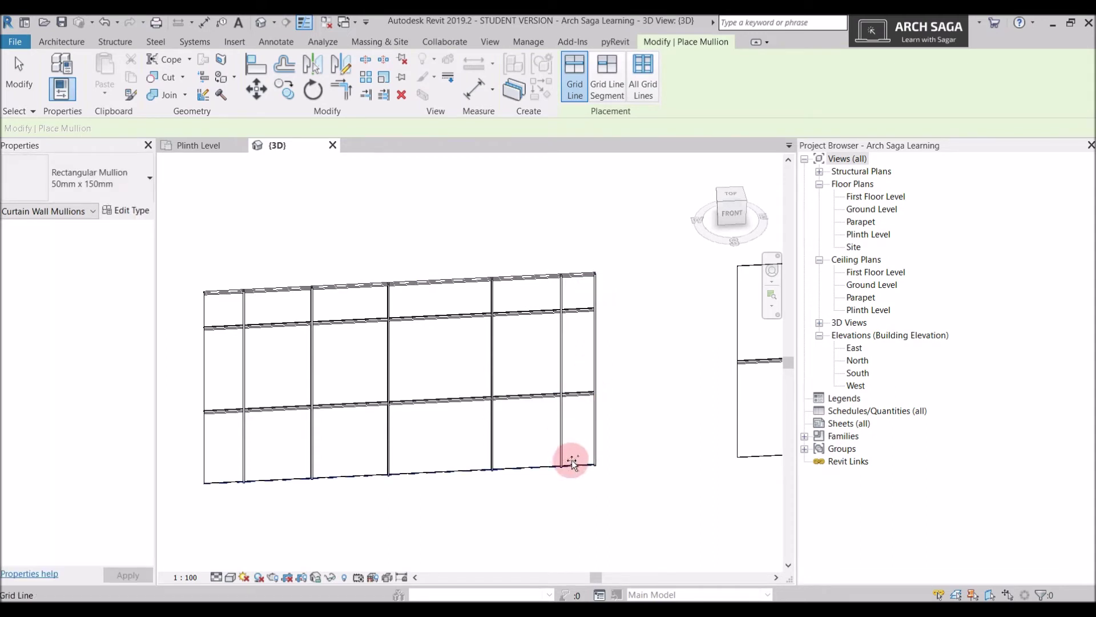
{"action": "left_click", "coordinate": [566, 465]}
{"action": "left_click", "coordinate": [205, 425]}
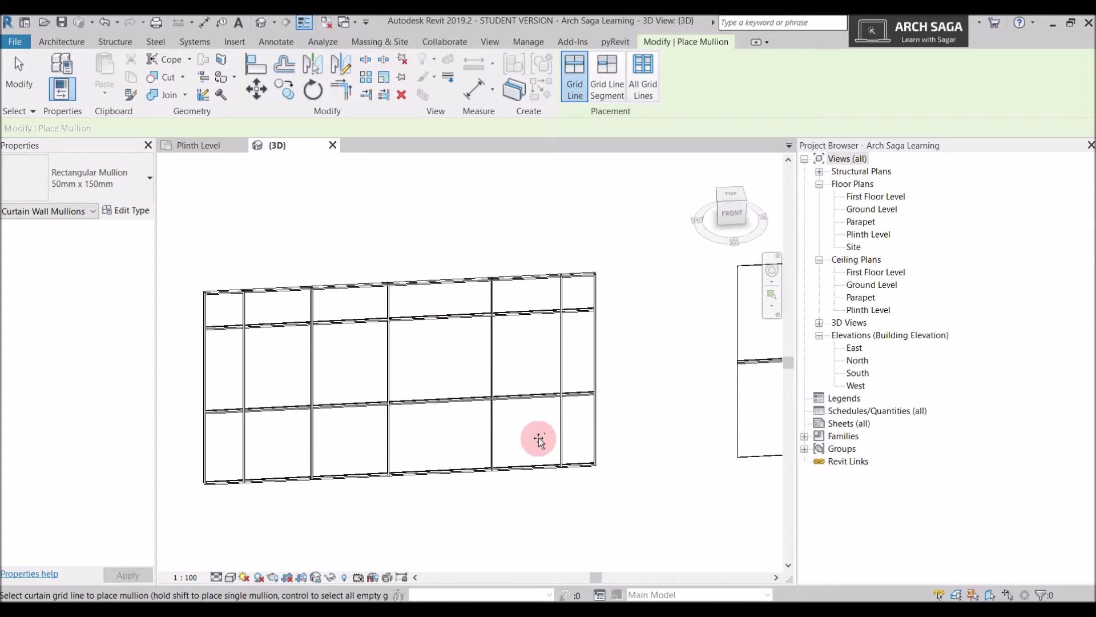
{"action": "key", "text": "Escape"}
{"action": "key", "text": "Escape"}
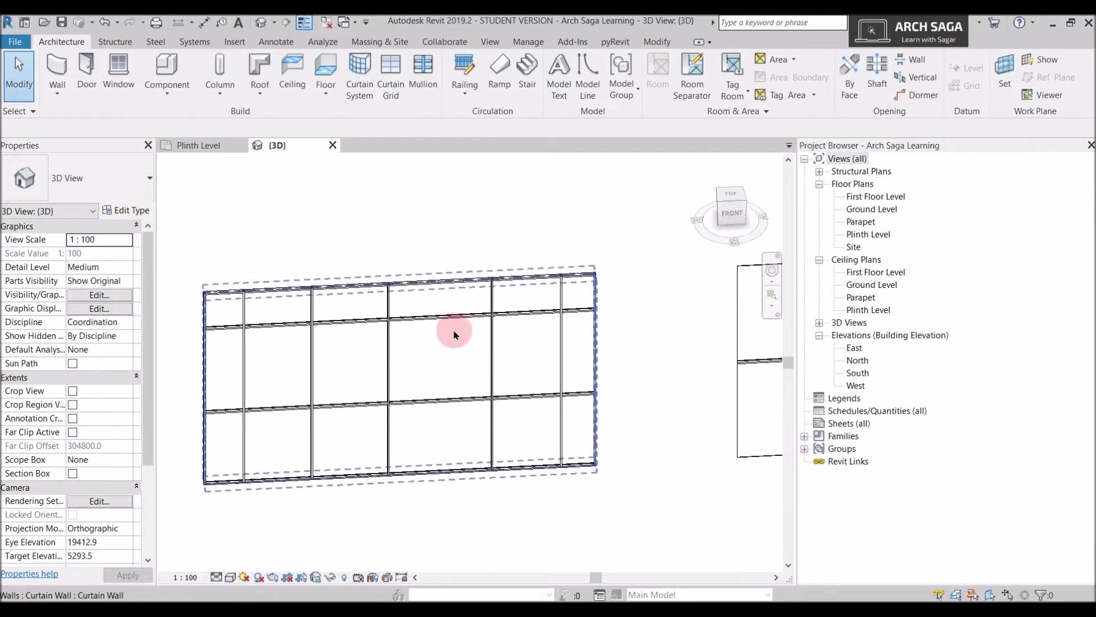
Try to move the middle segment of the plain wall's first interior vertical mullion sideways, then clear the selection
{"action": "middle_click_drag", "start_coordinate": [274, 382], "coordinate": [280, 362]}
{"action": "scroll", "coordinate": [279, 361], "scroll_direction": "down", "scroll_amount": 1}
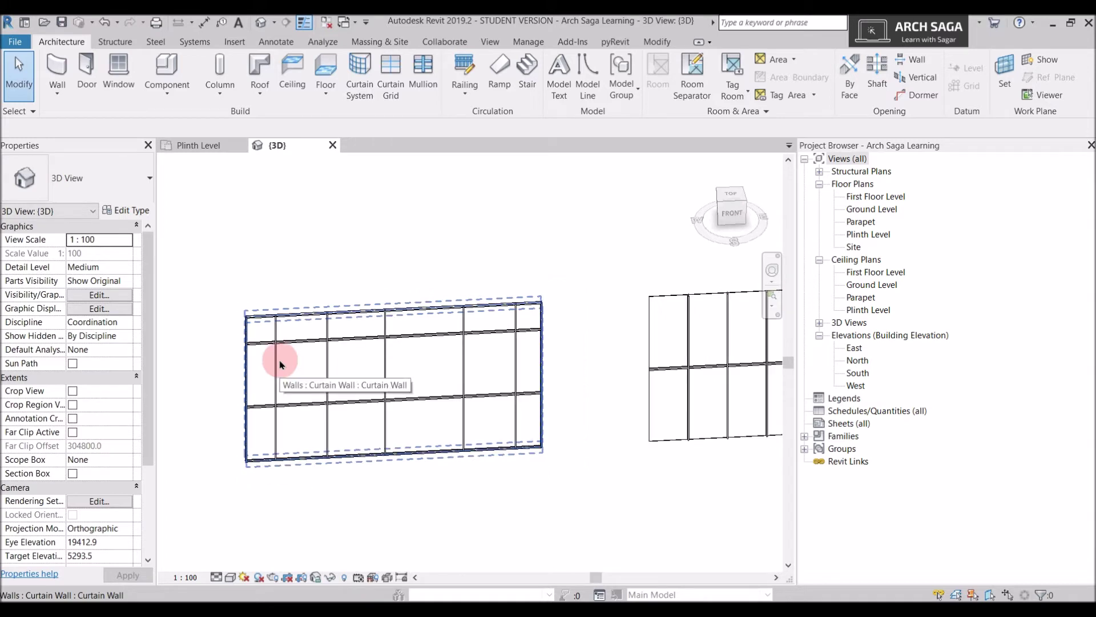
{"action": "scroll", "coordinate": [279, 360], "scroll_direction": "up", "scroll_amount": 3}
{"action": "left_click", "coordinate": [273, 343]}
{"action": "key", "text": "Escape"}
{"action": "scroll", "coordinate": [273, 362], "scroll_direction": "up", "scroll_amount": 1}
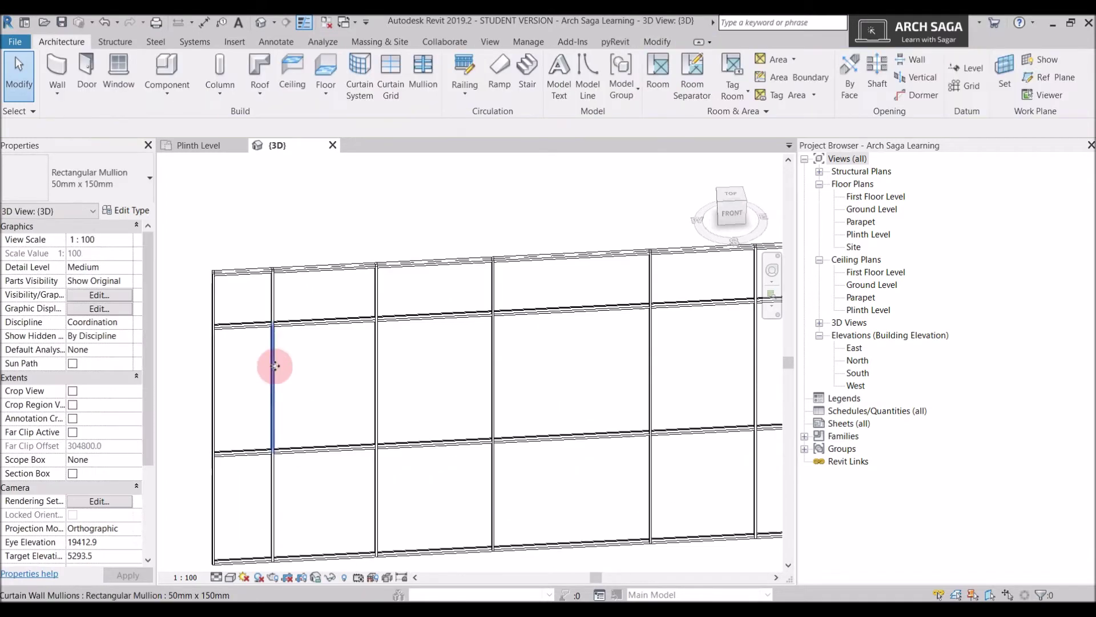
{"action": "left_click", "coordinate": [274, 358]}
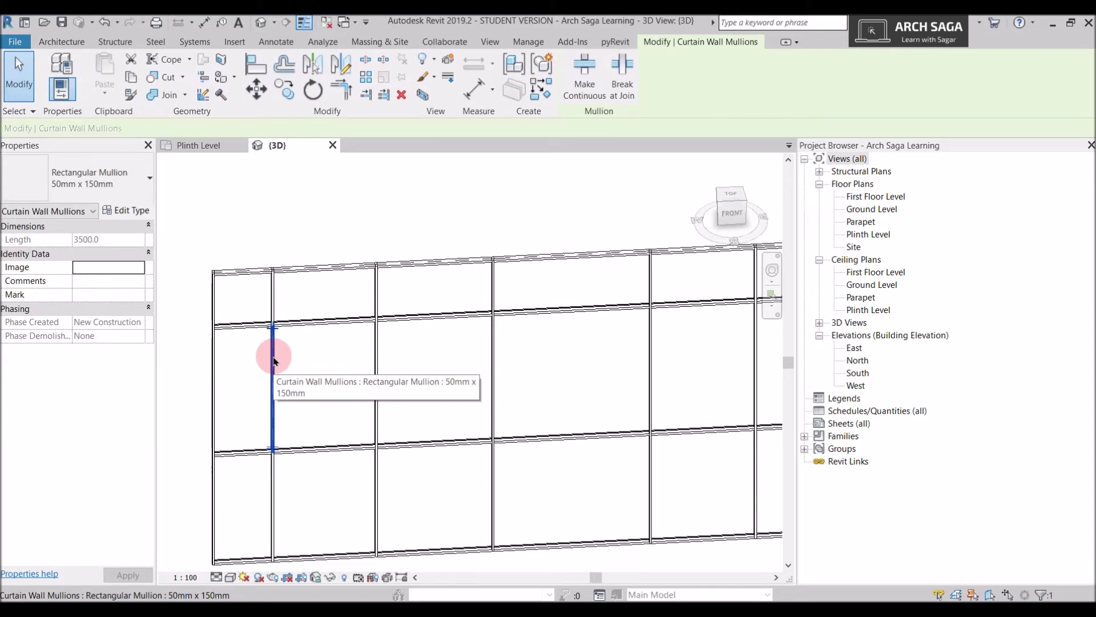
{"action": "left_click_drag", "start_coordinate": [274, 356], "coordinate": [320, 379]}
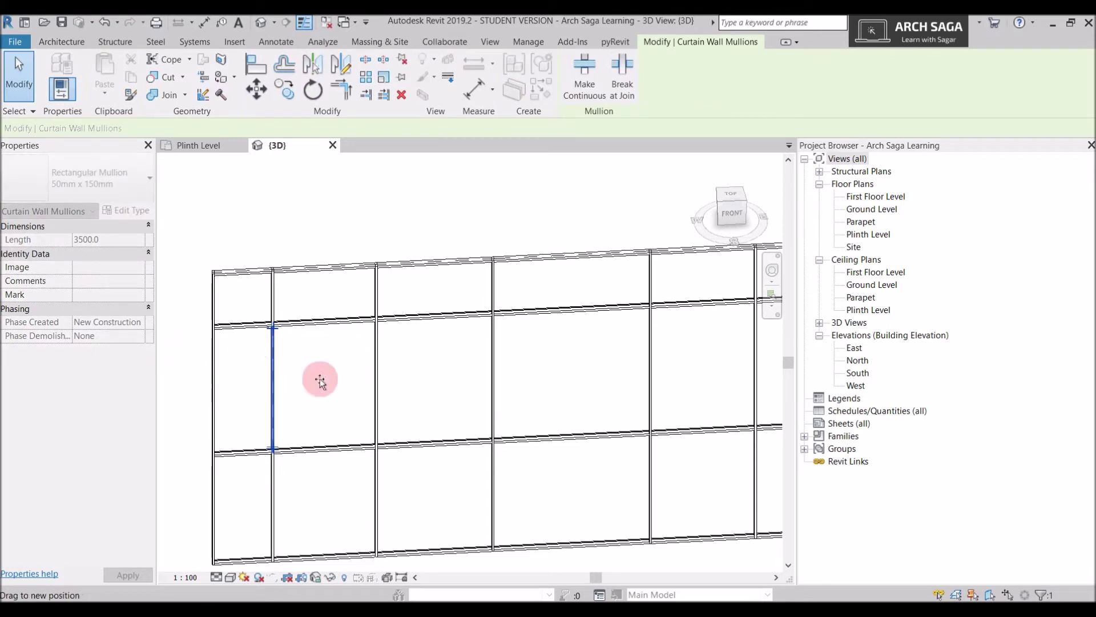
{"action": "key", "text": "Escape"}
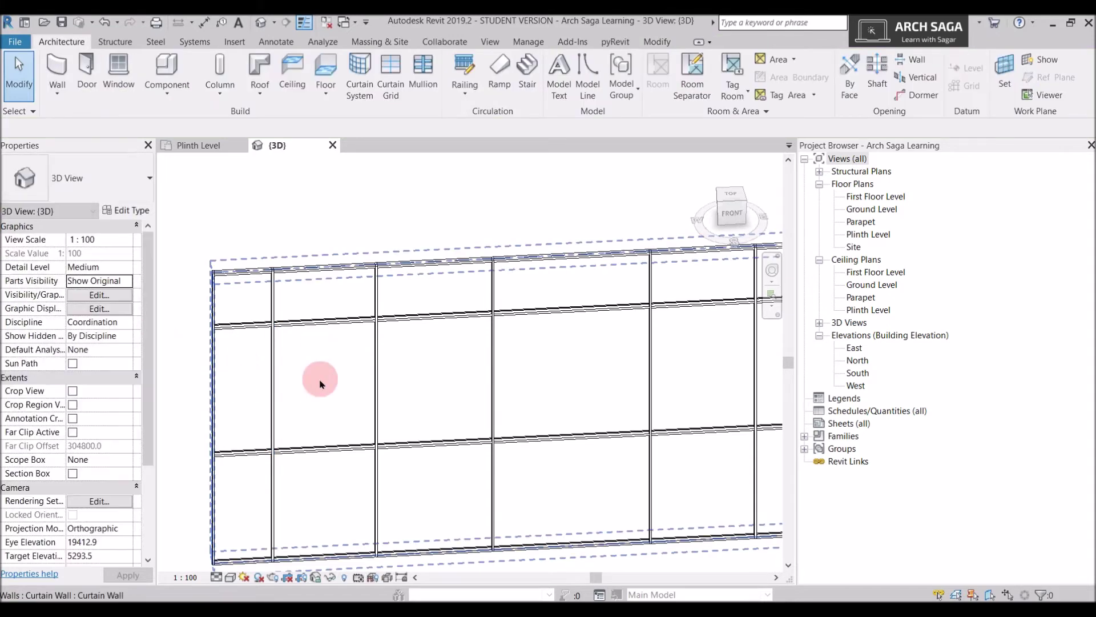
Move the plain wall's first interior vertical grid line to 1800 mm from the wall's edge and 2000 mm from the next grid line
{"action": "left_click", "coordinate": [274, 310]}
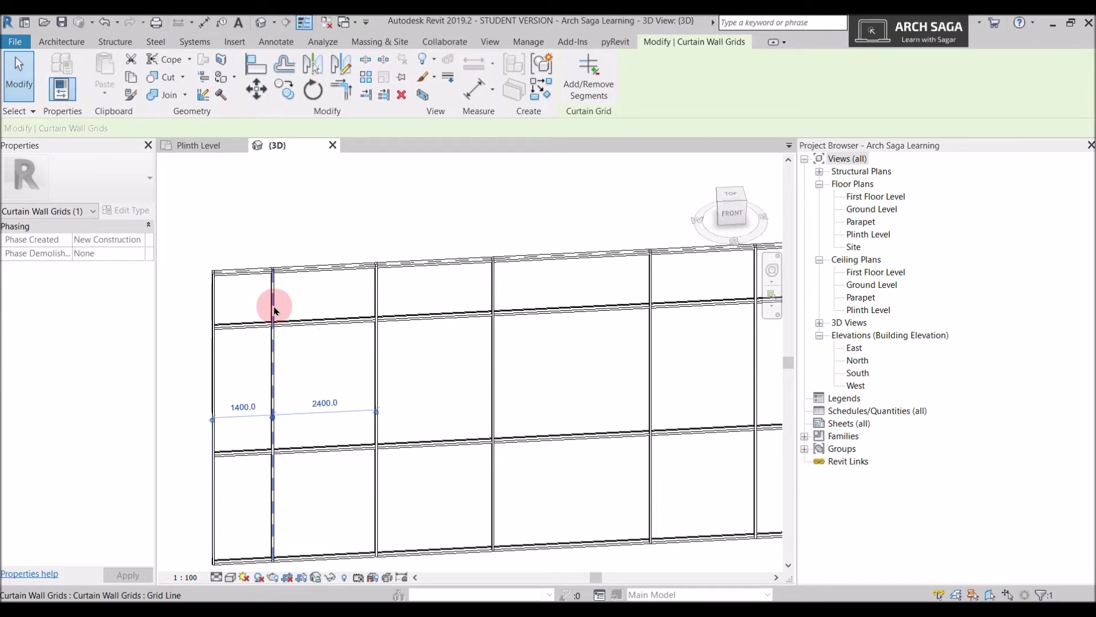
{"action": "left_click_drag", "start_coordinate": [274, 306], "coordinate": [297, 400]}
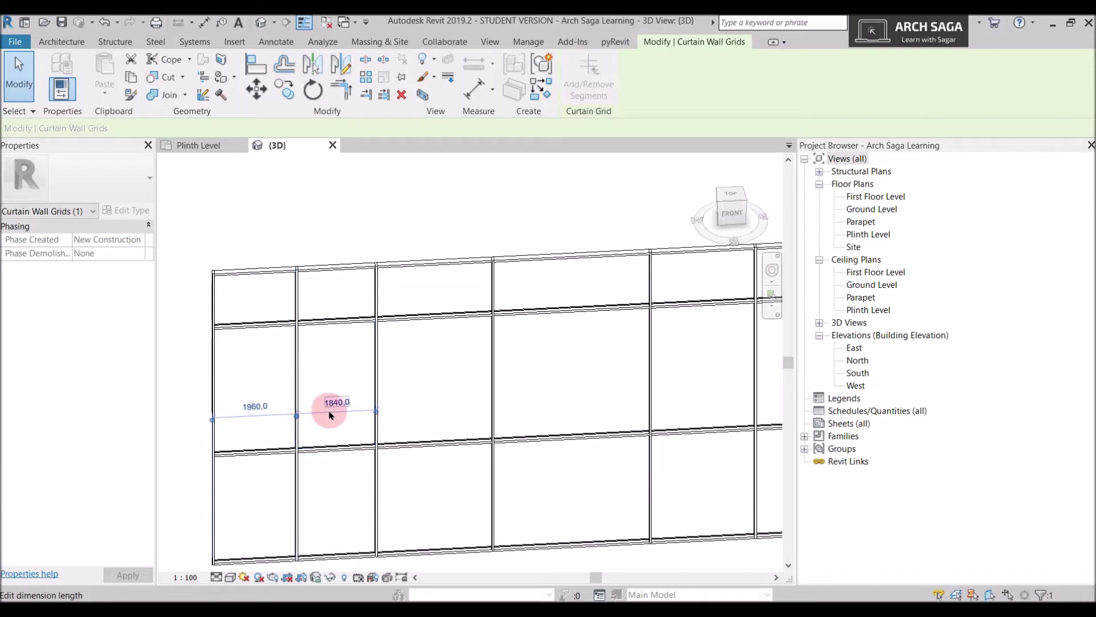
{"action": "key", "text": "Right"}
{"action": "key", "text": "Left"}
{"action": "key", "text": "Left"}
{"action": "key", "text": "Left"}
{"action": "key", "text": "Left"}
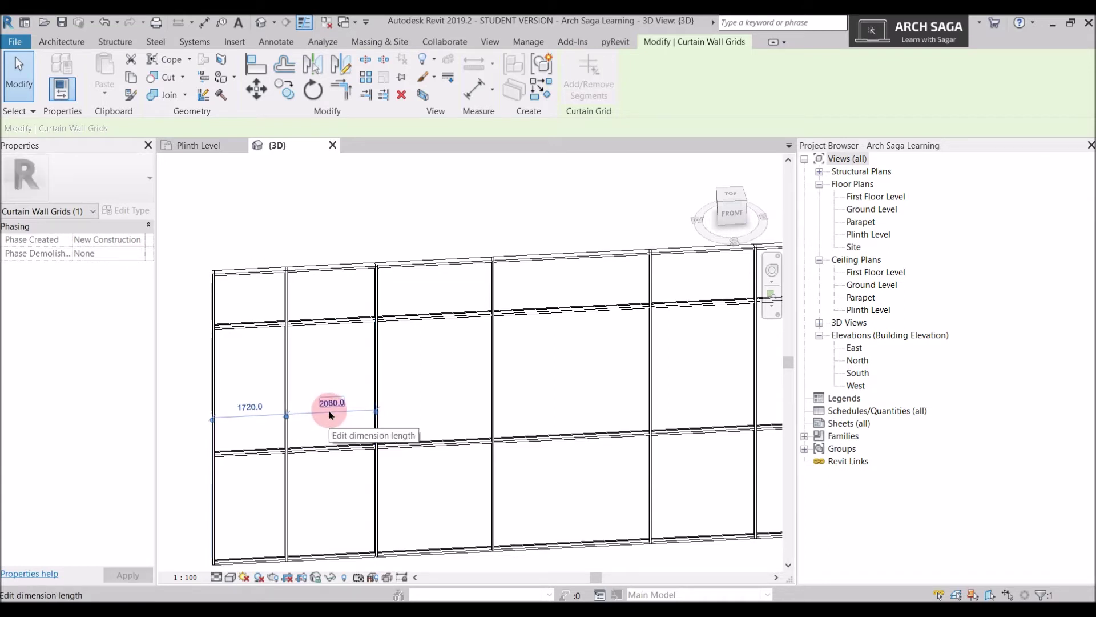
{"action": "key", "text": "Right"}
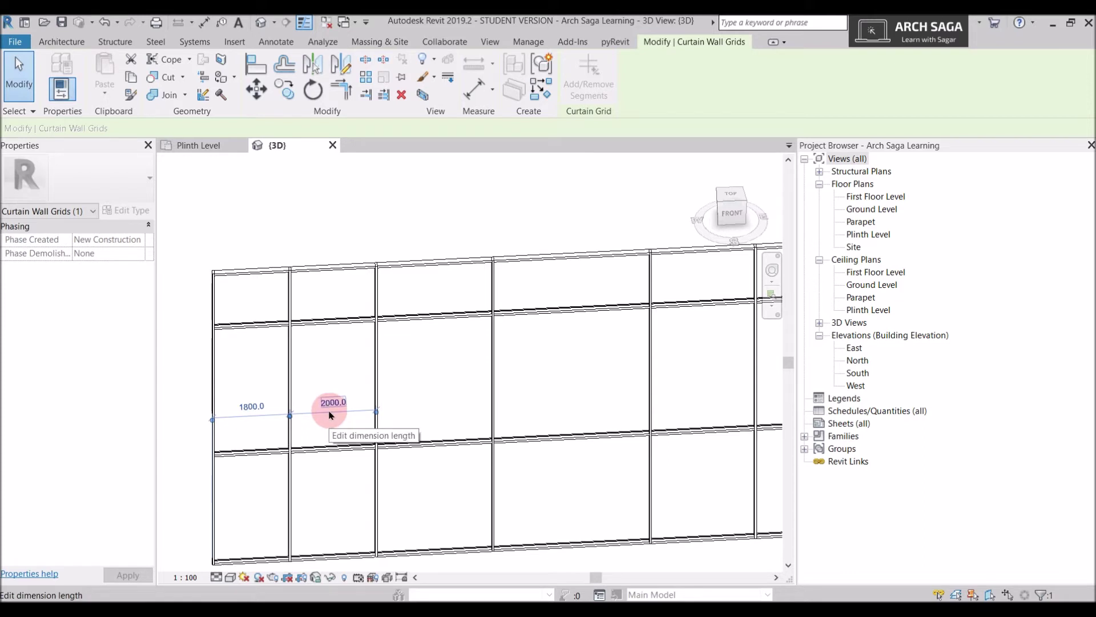
{"action": "key", "text": "Escape"}
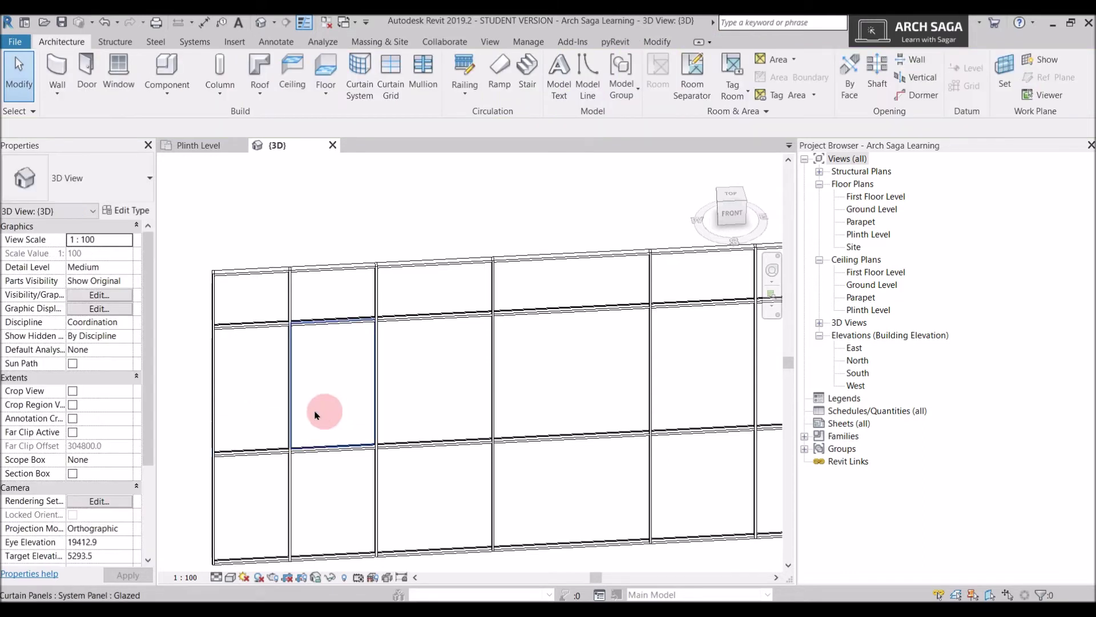
Pin the plain wall's first interior vertical grid line, then reselect it to show its pin
{"action": "left_click", "coordinate": [294, 338]}
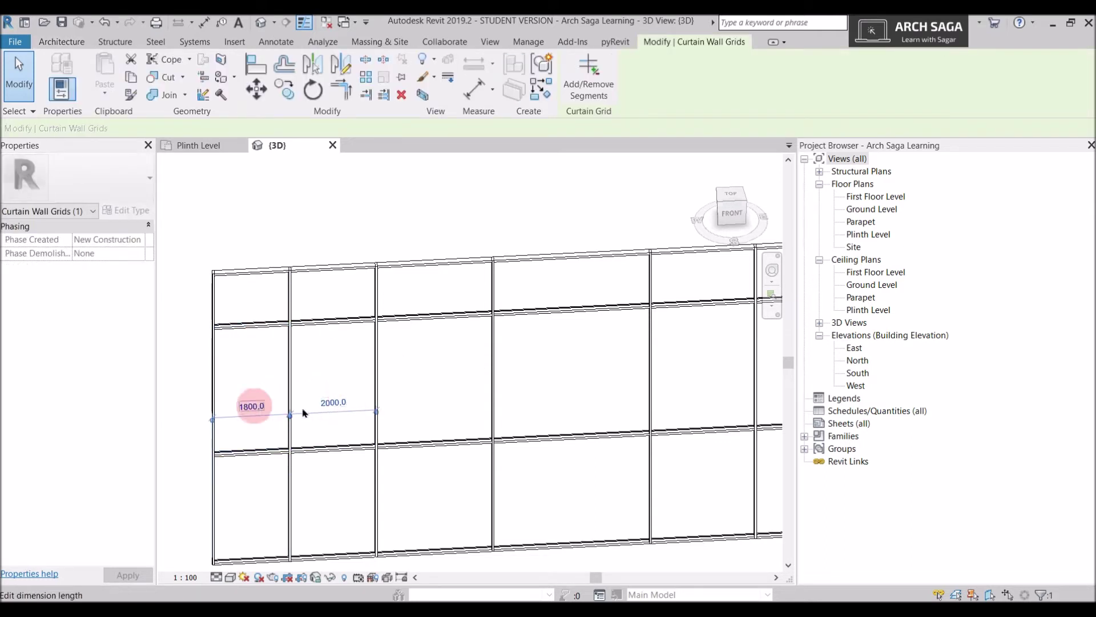
{"action": "left_click", "coordinate": [401, 76]}
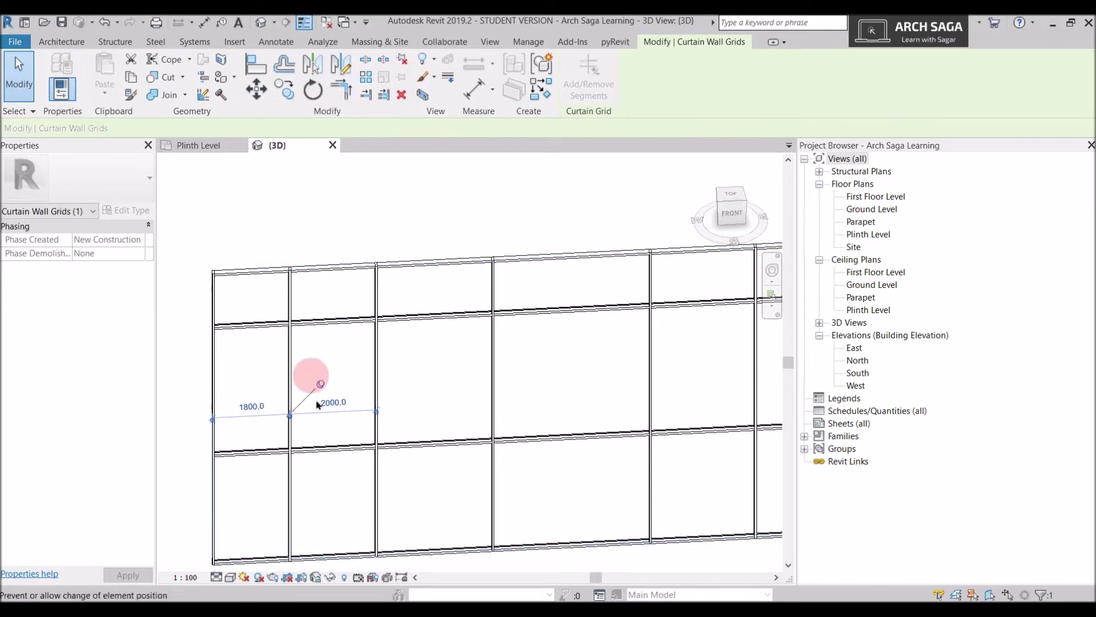
{"action": "key", "text": "Escape"}
{"action": "left_click", "coordinate": [294, 374]}
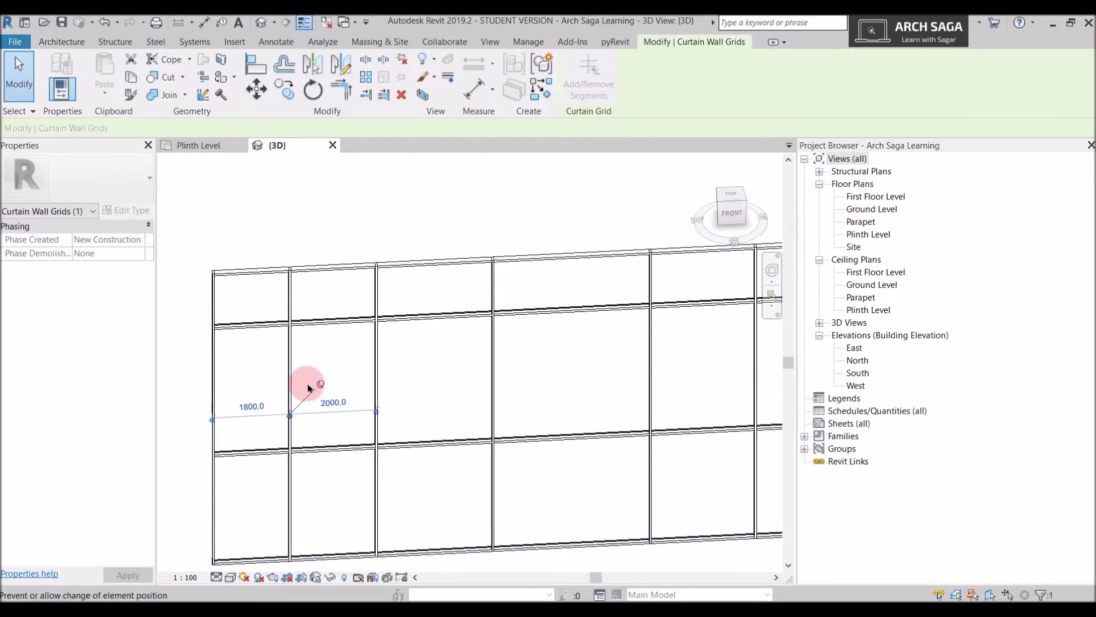
Examine the pin on the Storefront wall's last interior vertical grid line, then clear the selection
{"action": "scroll", "coordinate": [320, 388], "scroll_direction": "down", "scroll_amount": 2}
{"action": "left_click", "coordinate": [406, 401]}
{"action": "middle_click_drag", "start_coordinate": [512, 398], "coordinate": [15, 400]}
{"action": "middle_click_drag", "start_coordinate": [714, 380], "coordinate": [91, 400]}
{"action": "scroll", "coordinate": [573, 384], "scroll_direction": "down", "scroll_amount": 2}
{"action": "scroll", "coordinate": [573, 384], "scroll_direction": "up", "scroll_amount": 2}
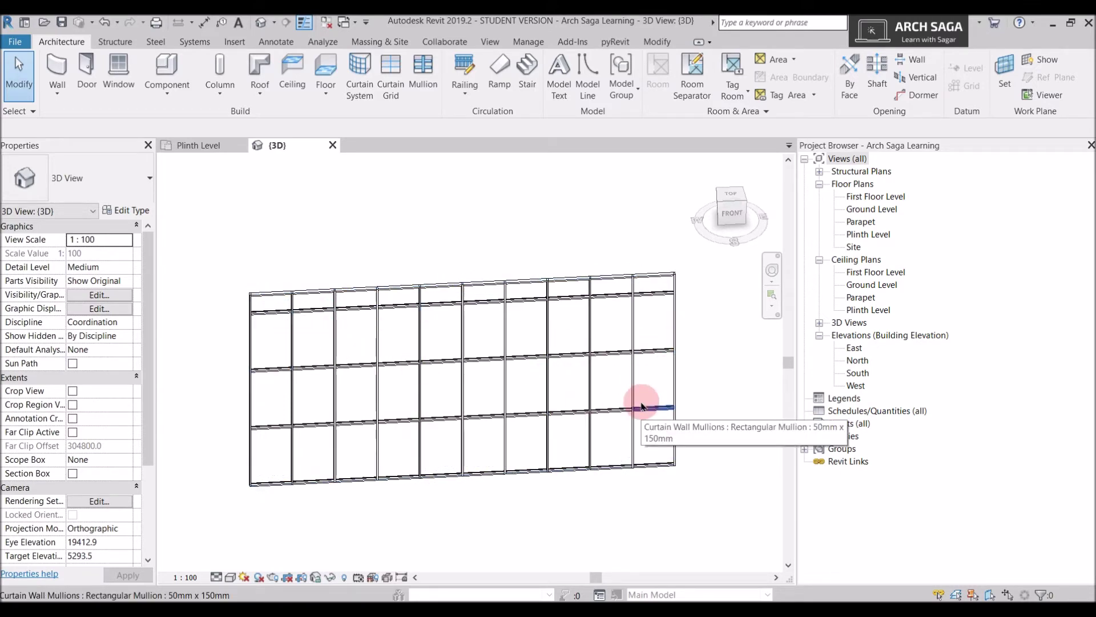
{"action": "left_click", "coordinate": [633, 375]}
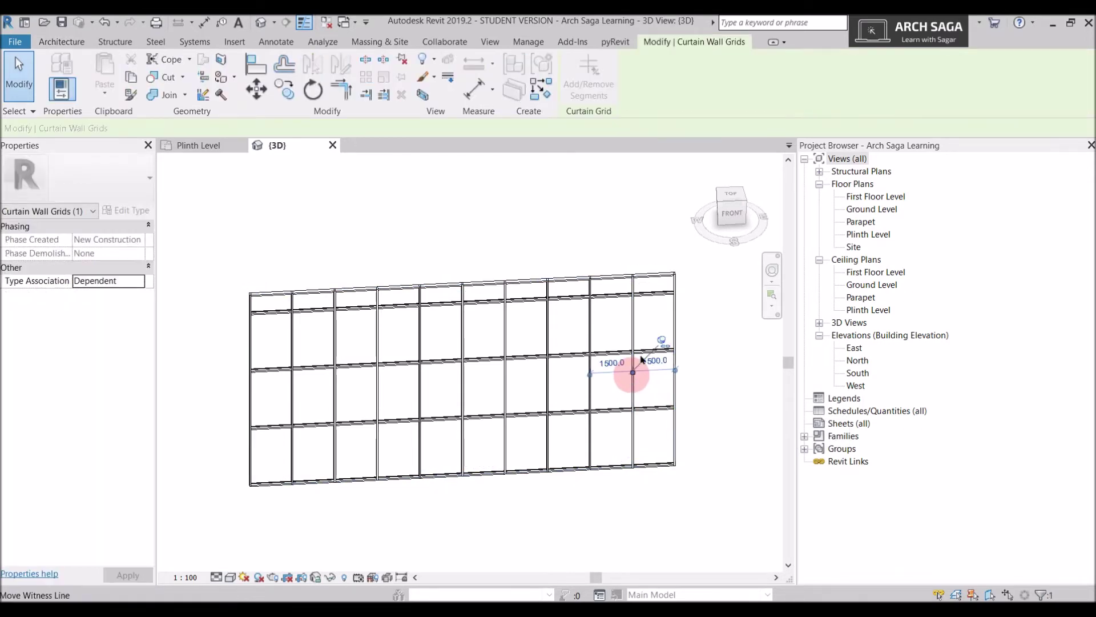
{"action": "scroll", "coordinate": [633, 371], "scroll_direction": "up", "scroll_amount": 2}
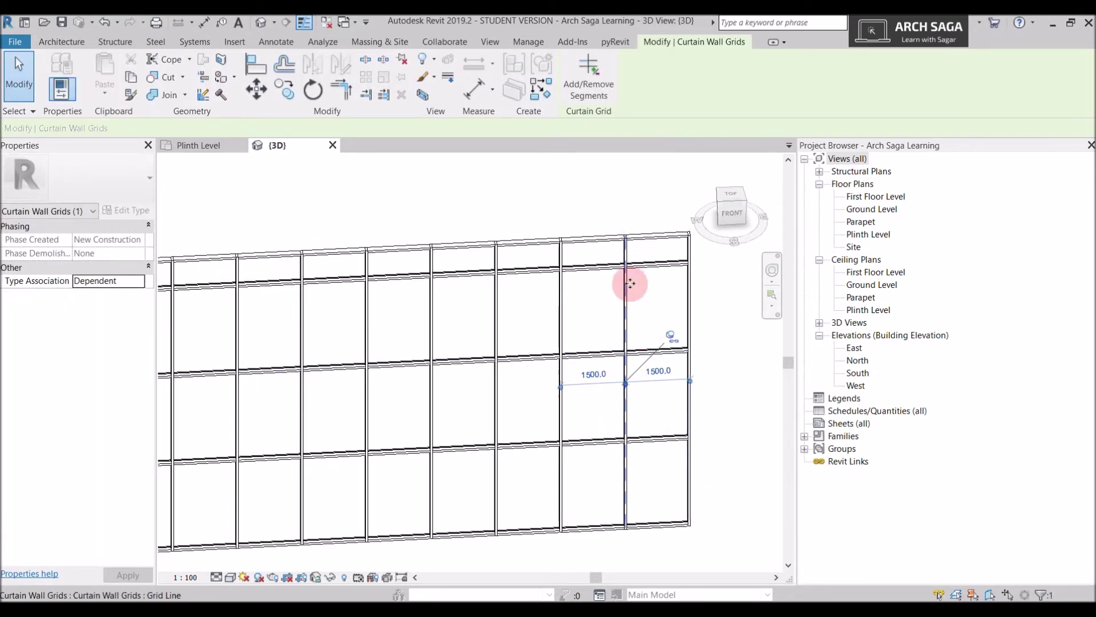
{"action": "left_click", "coordinate": [671, 337]}
{"action": "scroll", "coordinate": [668, 338], "scroll_direction": "down", "scroll_amount": 2}
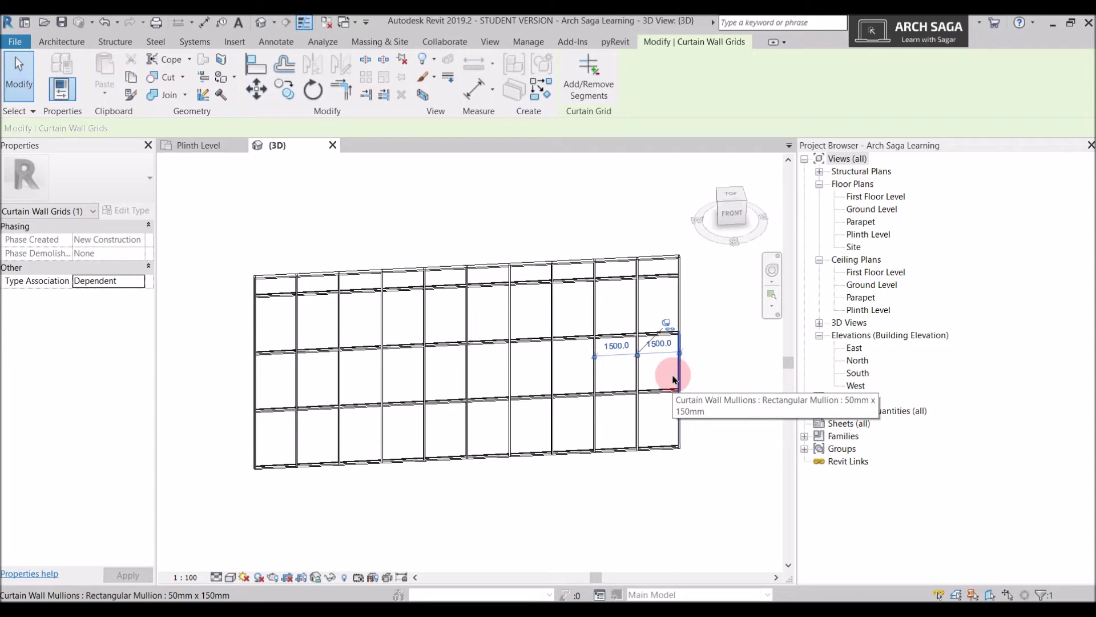
{"action": "key", "text": "Escape"}
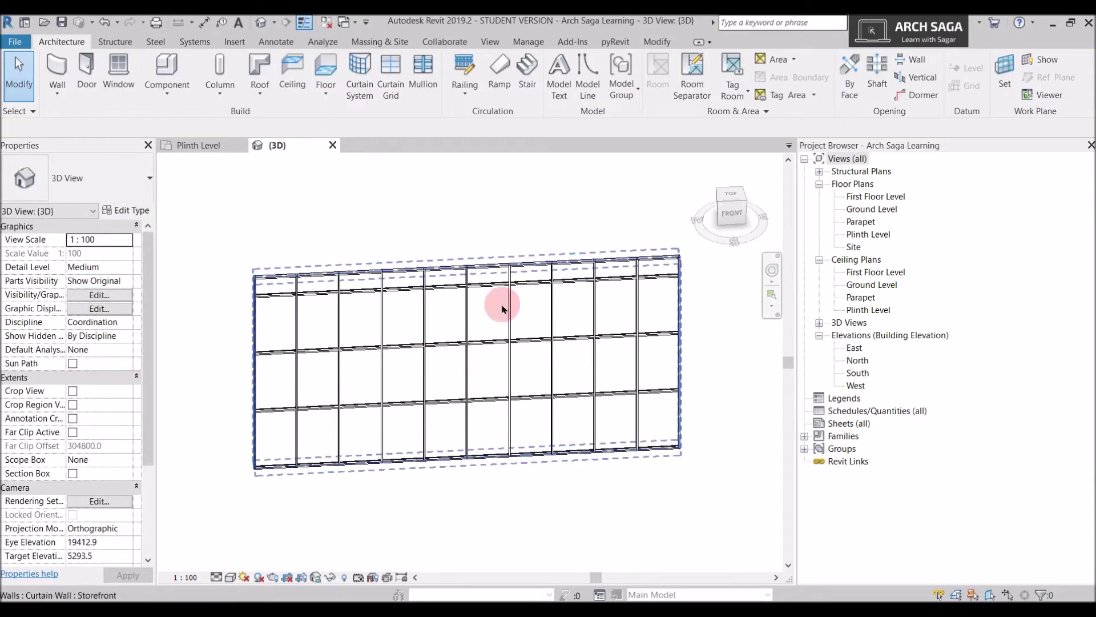
Edit the Storefront wall's type so its vertical grid layout is Fixed Distance with 1000 mm spacing, and apply it
{"action": "left_click", "coordinate": [496, 316]}
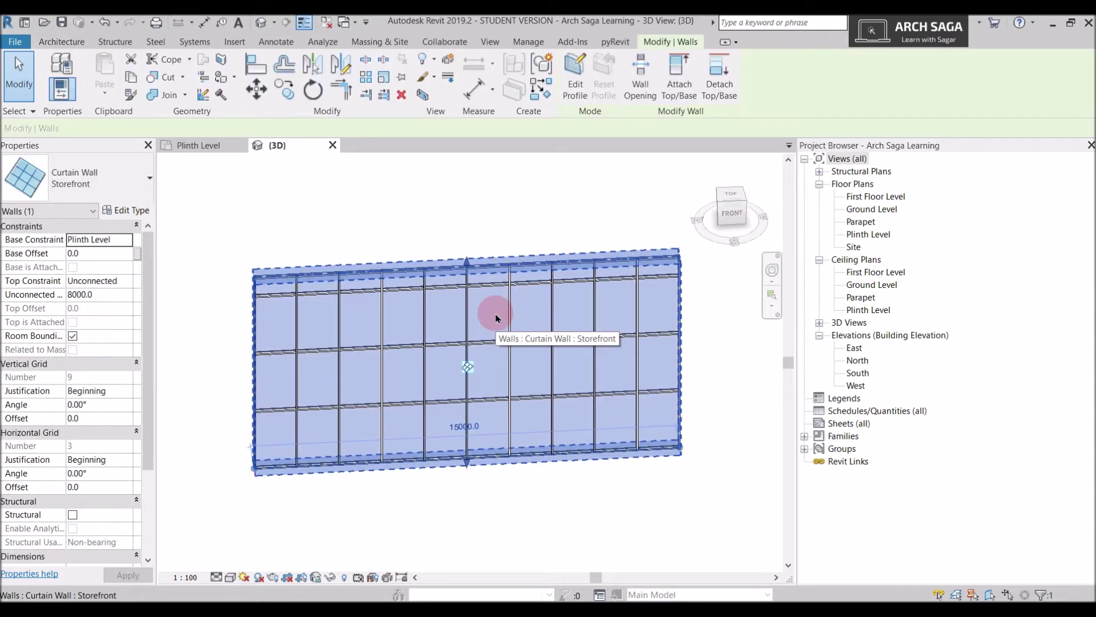
{"action": "left_click", "coordinate": [20, 146]}
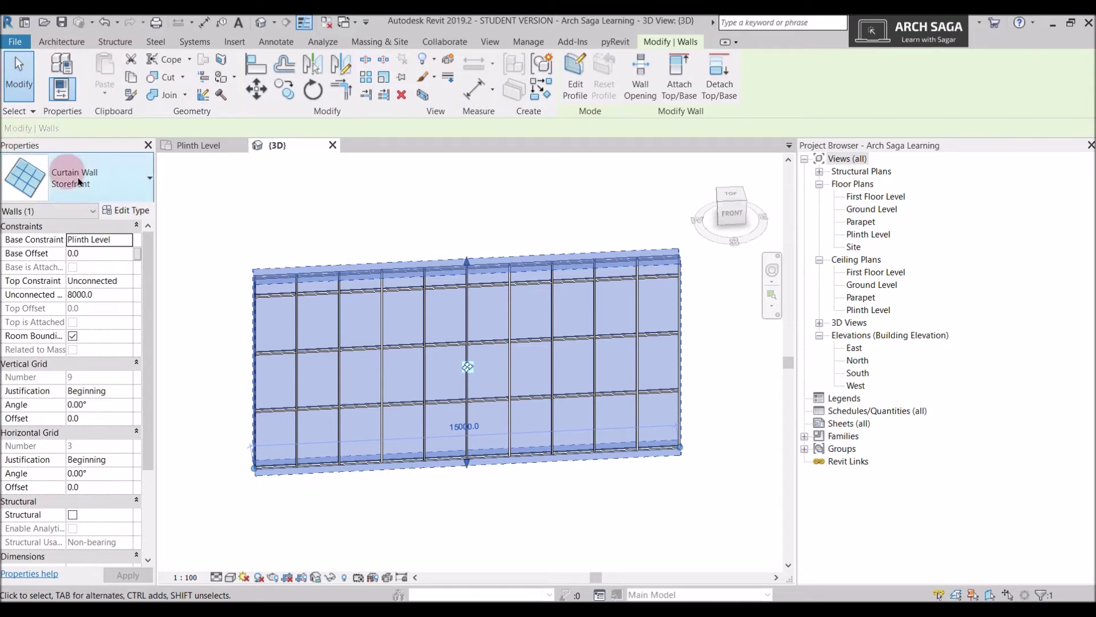
{"action": "left_click", "coordinate": [124, 212]}
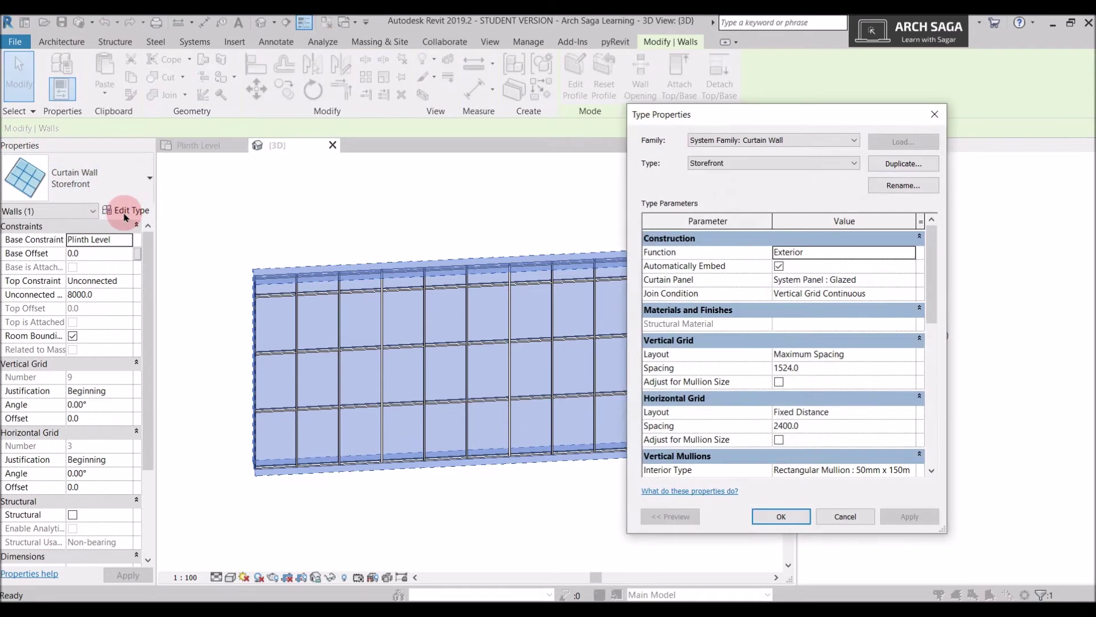
{"action": "left_click", "coordinate": [650, 470]}
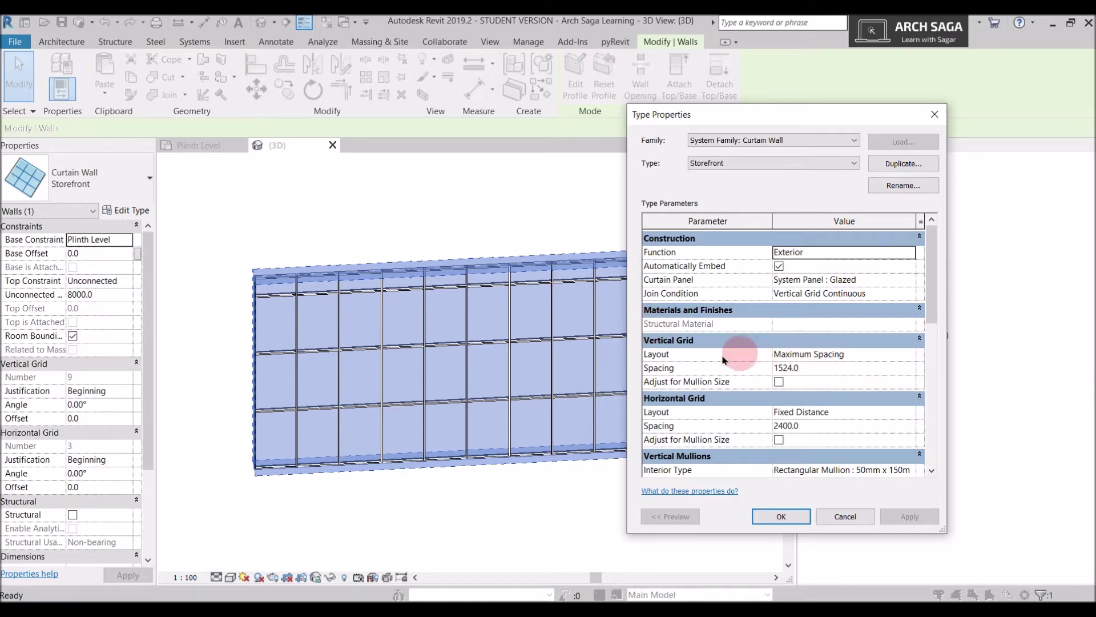
{"action": "left_click", "coordinate": [914, 359]}
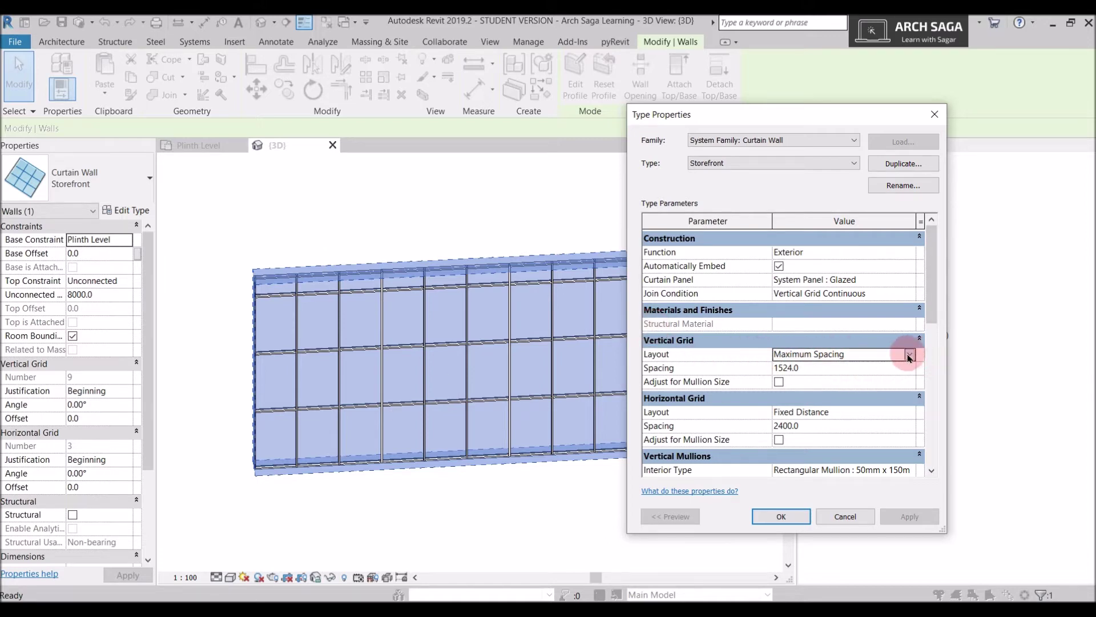
{"action": "left_click", "coordinate": [909, 354]}
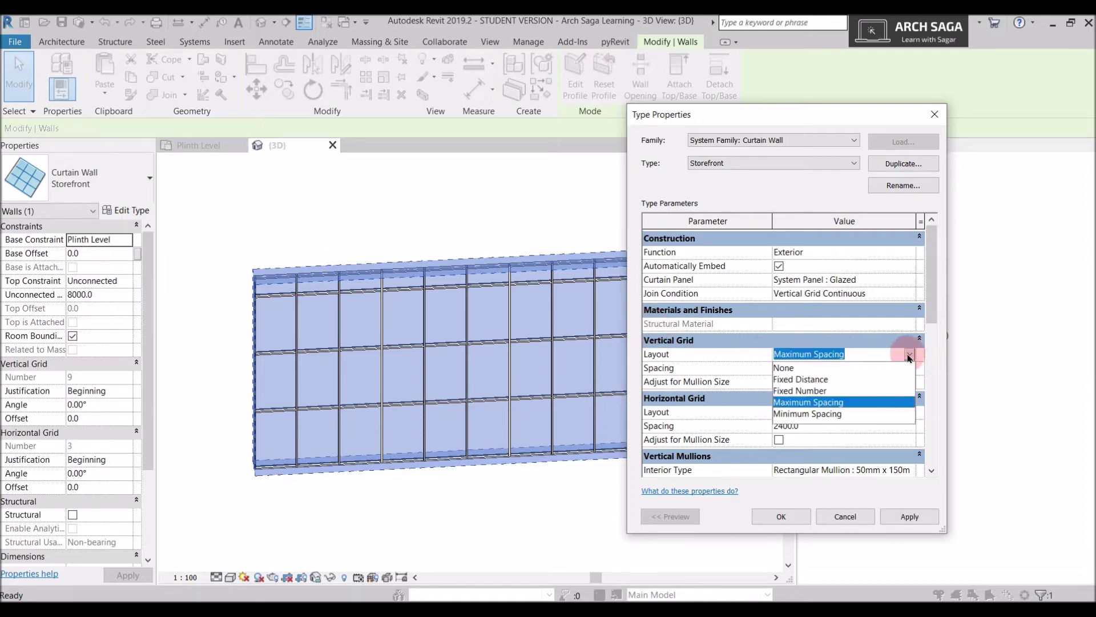
{"action": "left_click", "coordinate": [795, 381]}
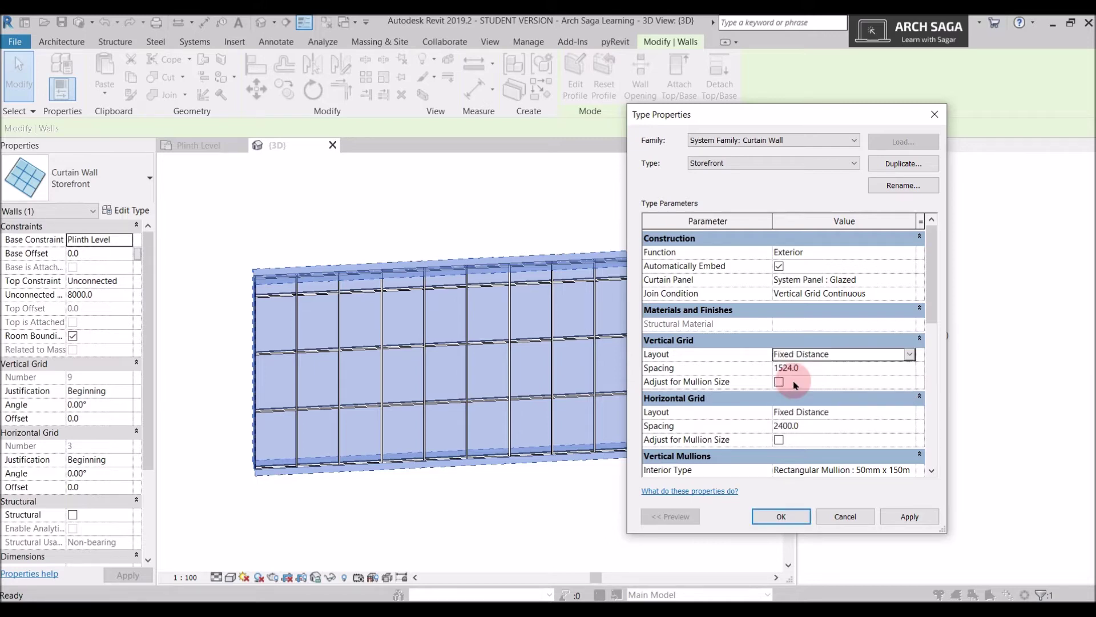
{"action": "left_click", "coordinate": [812, 366]}
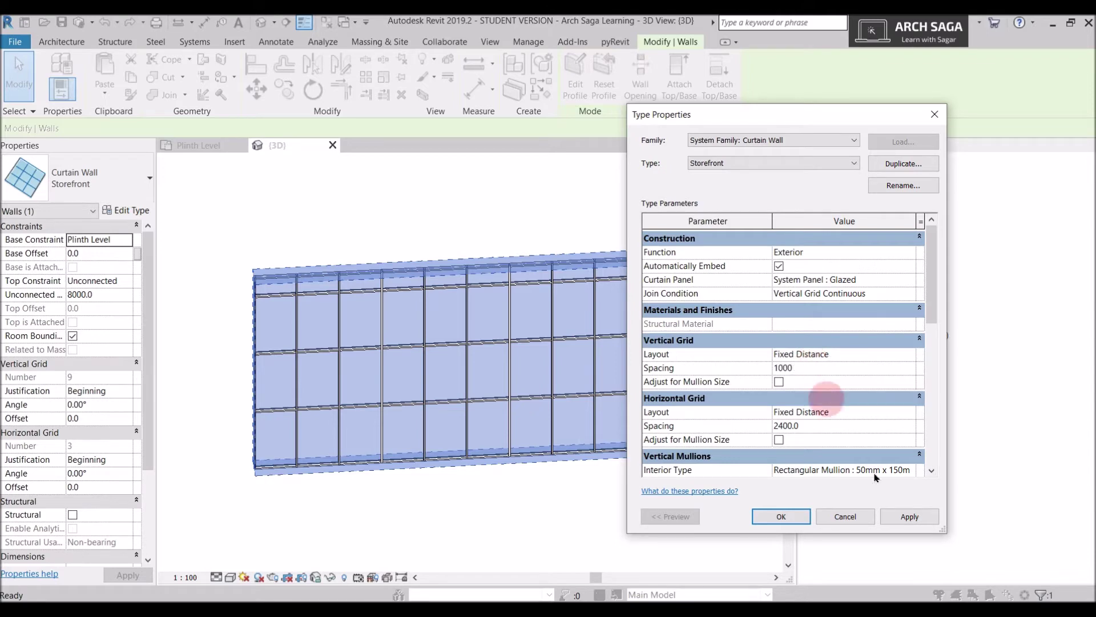
{"action": "left_click", "coordinate": [911, 517]}
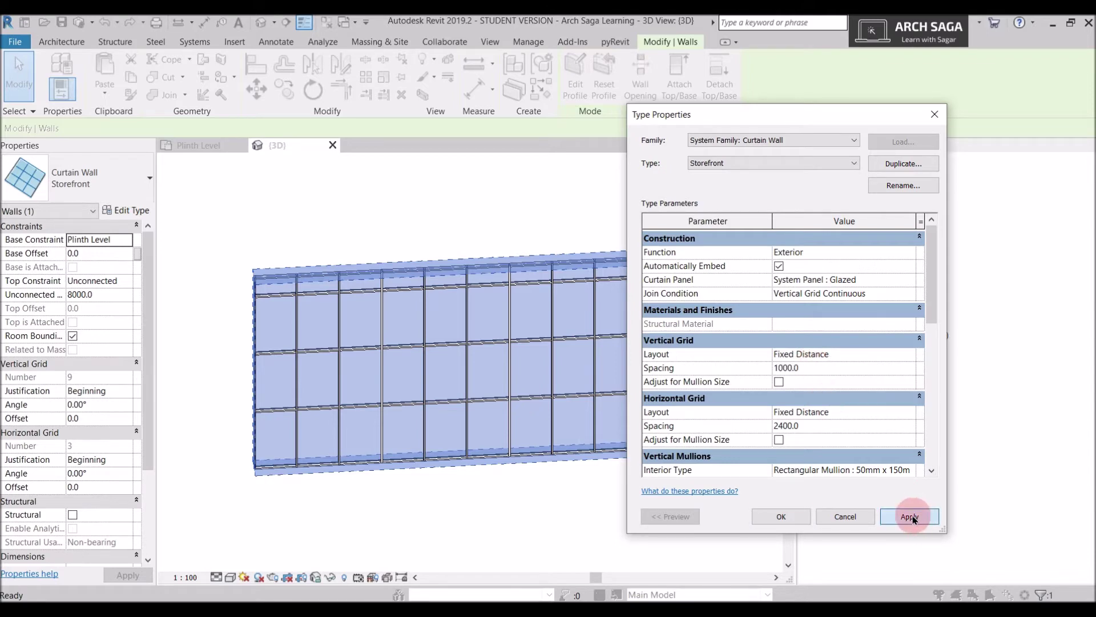
{"action": "left_click", "coordinate": [783, 517]}
{"action": "left_click", "coordinate": [647, 497]}
Select the Storefront wall's first interior vertical grid line to check its spacing
{"action": "scroll", "coordinate": [275, 311], "scroll_direction": "up", "scroll_amount": 5}
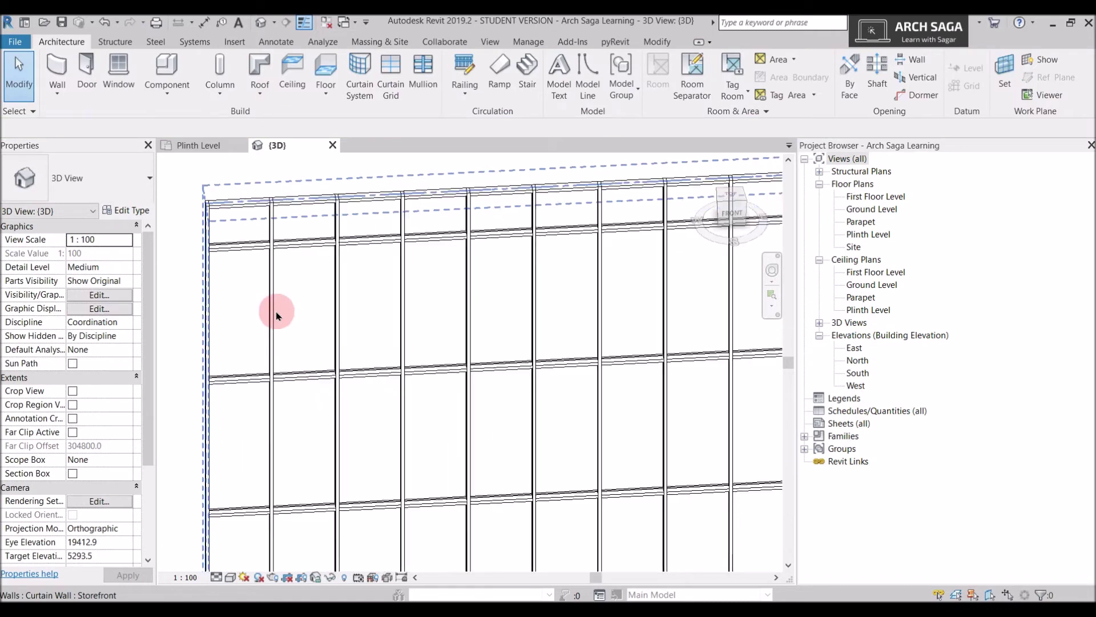
{"action": "left_click", "coordinate": [271, 314]}
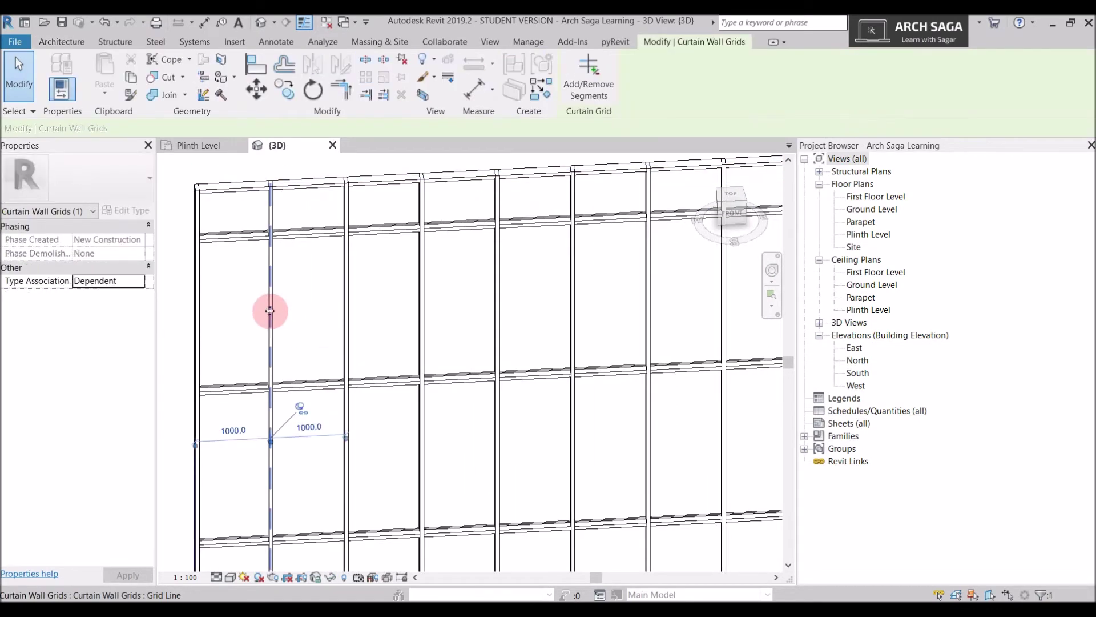
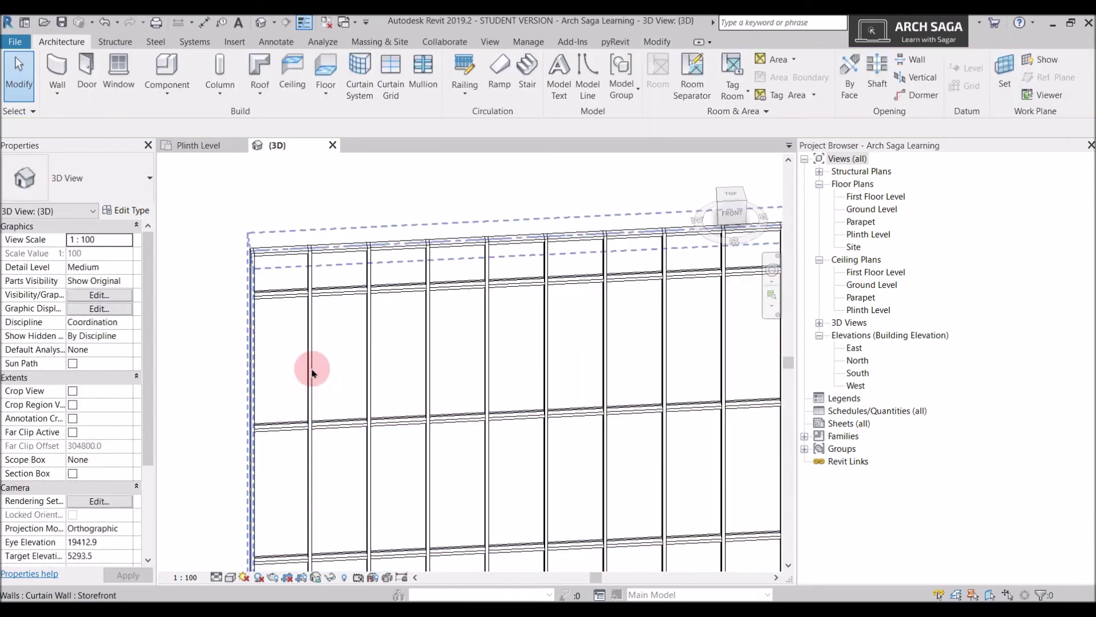
Select the Storefront wall's last interior vertical grid line, examine the spacing of its end bays, and clear the selection
{"action": "left_click", "coordinate": [313, 372]}
{"action": "scroll", "coordinate": [313, 372], "scroll_direction": "down", "scroll_amount": 3}
{"action": "middle_click_drag", "start_coordinate": [369, 448], "coordinate": [251, 431]}
{"action": "scroll", "coordinate": [252, 431], "scroll_direction": "down", "scroll_amount": 4}
{"action": "middle_click_drag", "start_coordinate": [543, 407], "coordinate": [422, 406]}
{"action": "scroll", "coordinate": [422, 405], "scroll_direction": "up", "scroll_amount": 4}
{"action": "key", "text": "Escape"}
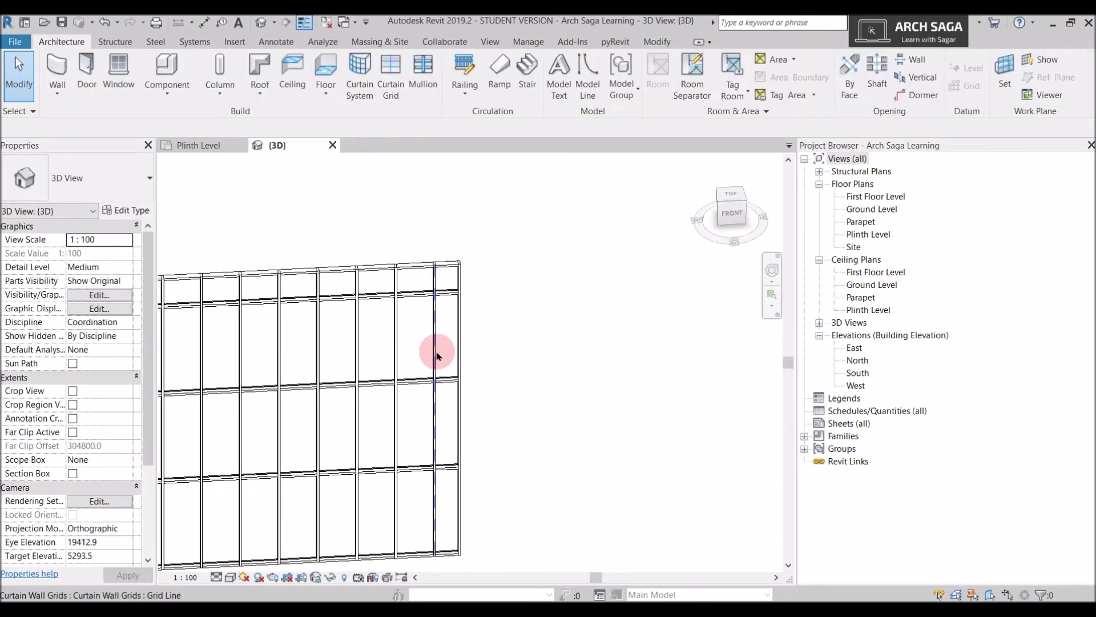
{"action": "left_click", "coordinate": [433, 350]}
{"action": "middle_click_drag", "start_coordinate": [433, 351], "coordinate": [586, 367]}
{"action": "scroll", "coordinate": [582, 366], "scroll_direction": "down", "scroll_amount": 3}
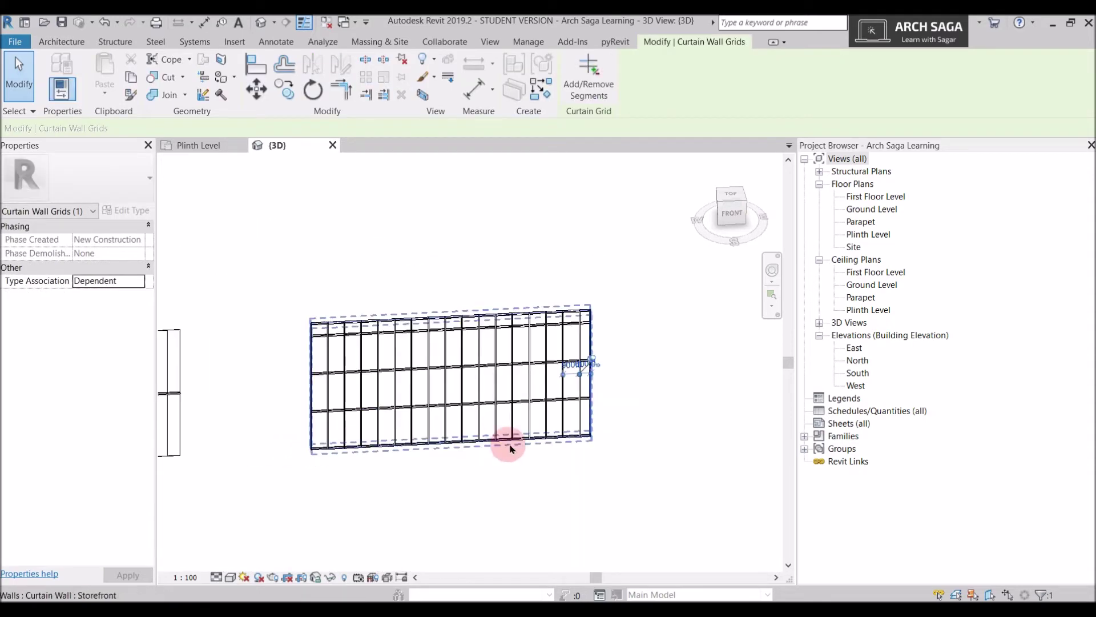
{"action": "scroll", "coordinate": [597, 368], "scroll_direction": "up", "scroll_amount": 5}
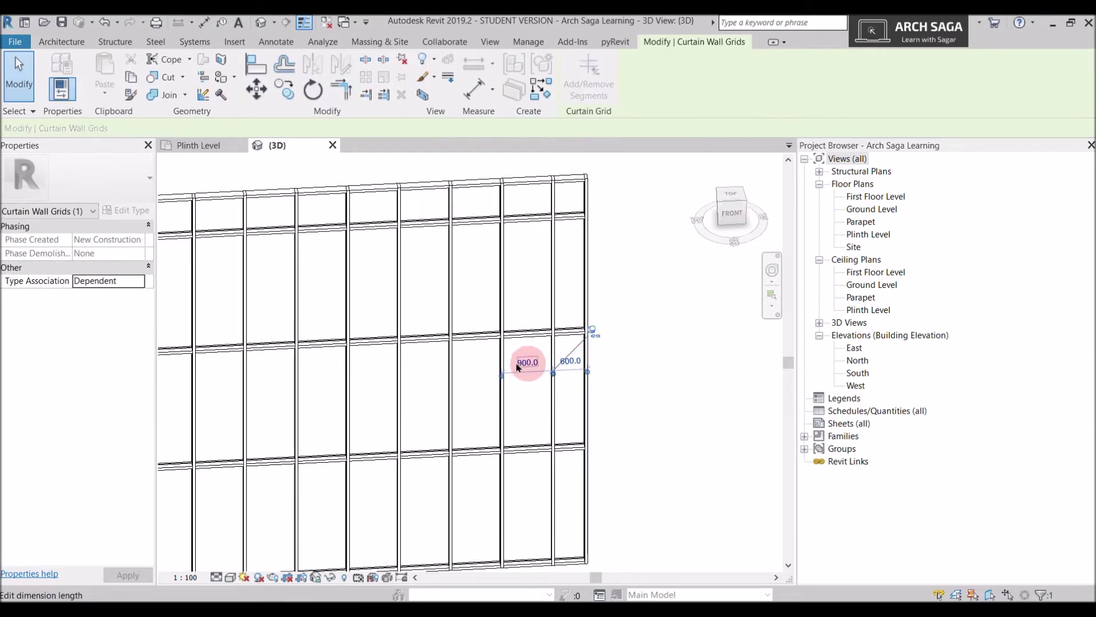
{"action": "scroll", "coordinate": [604, 370], "scroll_direction": "down", "scroll_amount": 2}
{"action": "scroll", "coordinate": [571, 365], "scroll_direction": "up", "scroll_amount": 4}
{"action": "scroll", "coordinate": [571, 244], "scroll_direction": "down", "scroll_amount": 2}
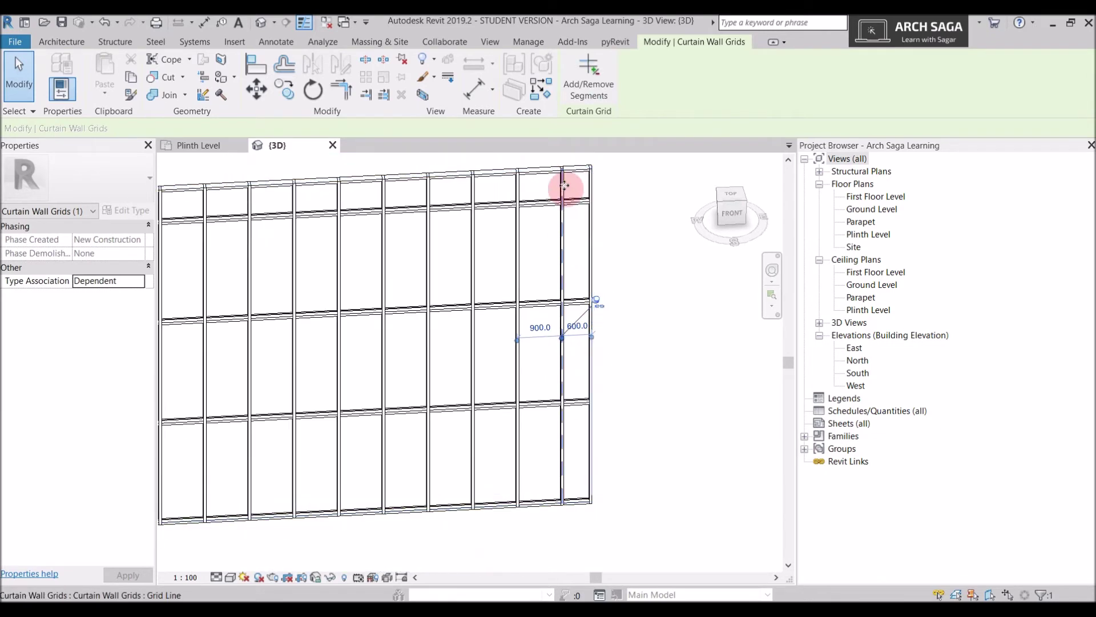
{"action": "scroll", "coordinate": [571, 330], "scroll_direction": "up", "scroll_amount": 3}
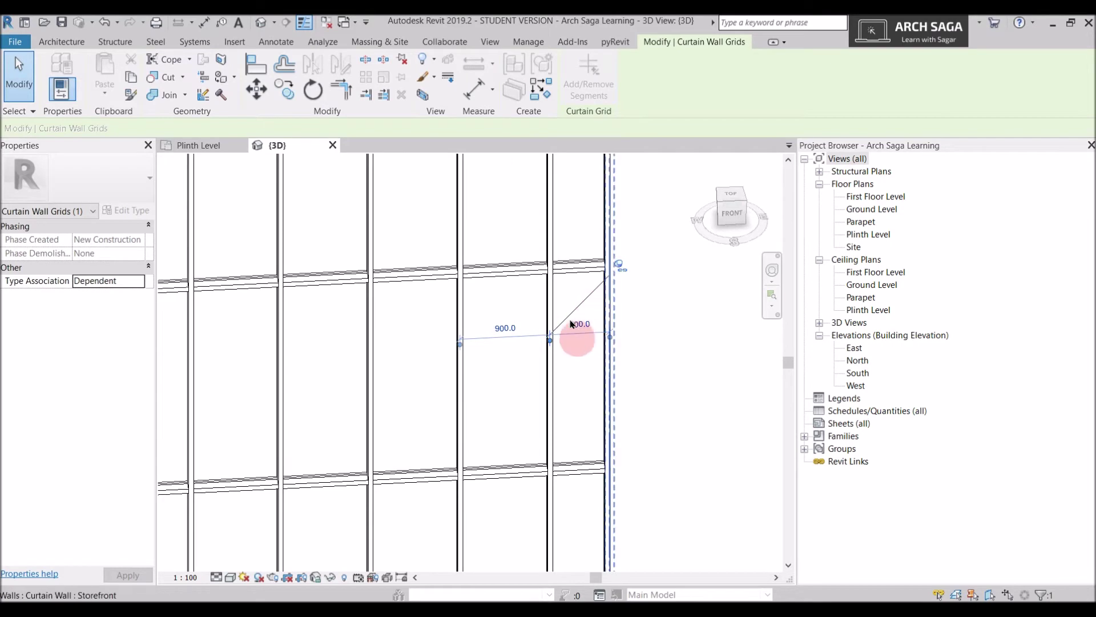
{"action": "scroll", "coordinate": [569, 334], "scroll_direction": "down", "scroll_amount": 1}
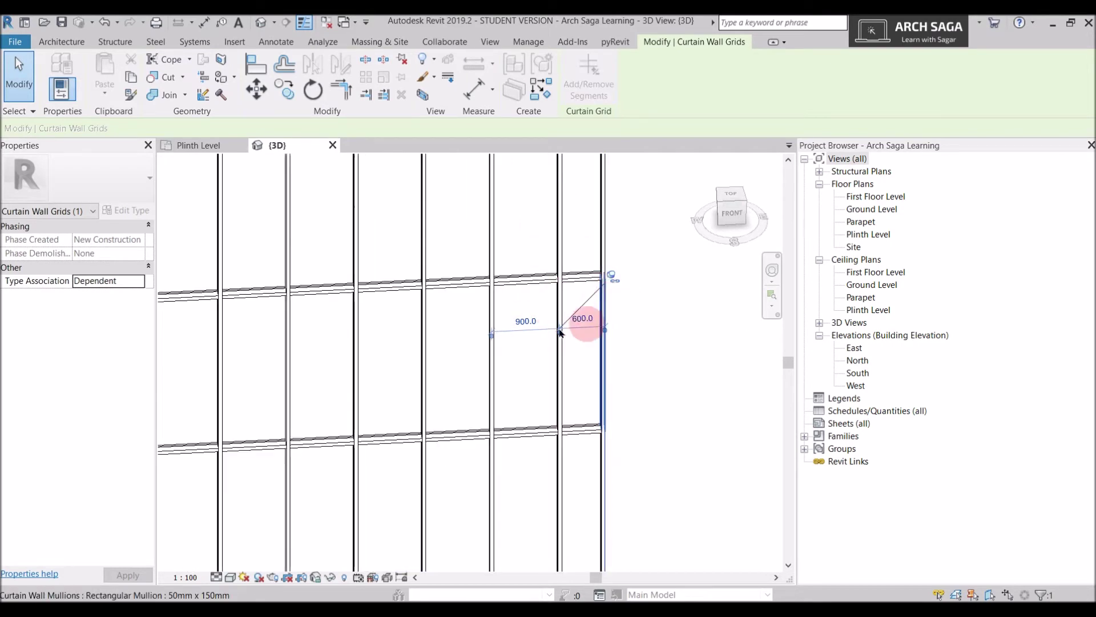
{"action": "scroll", "coordinate": [599, 311], "scroll_direction": "down", "scroll_amount": 5}
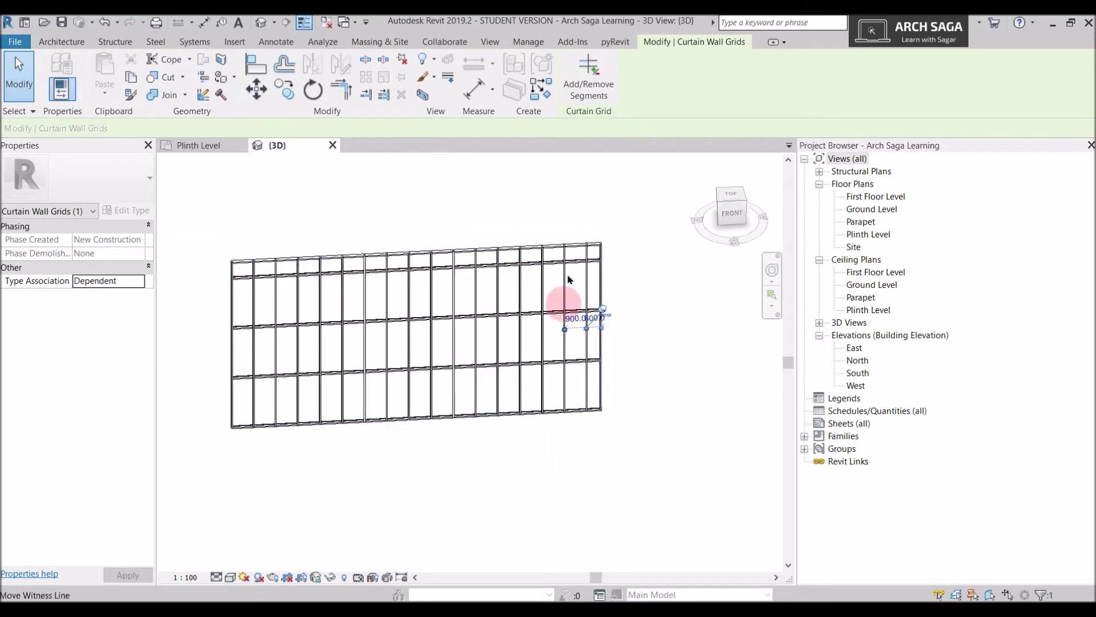
{"action": "key", "text": "Escape"}
{"action": "key", "text": "Tab"}
{"action": "key", "text": "Tab"}
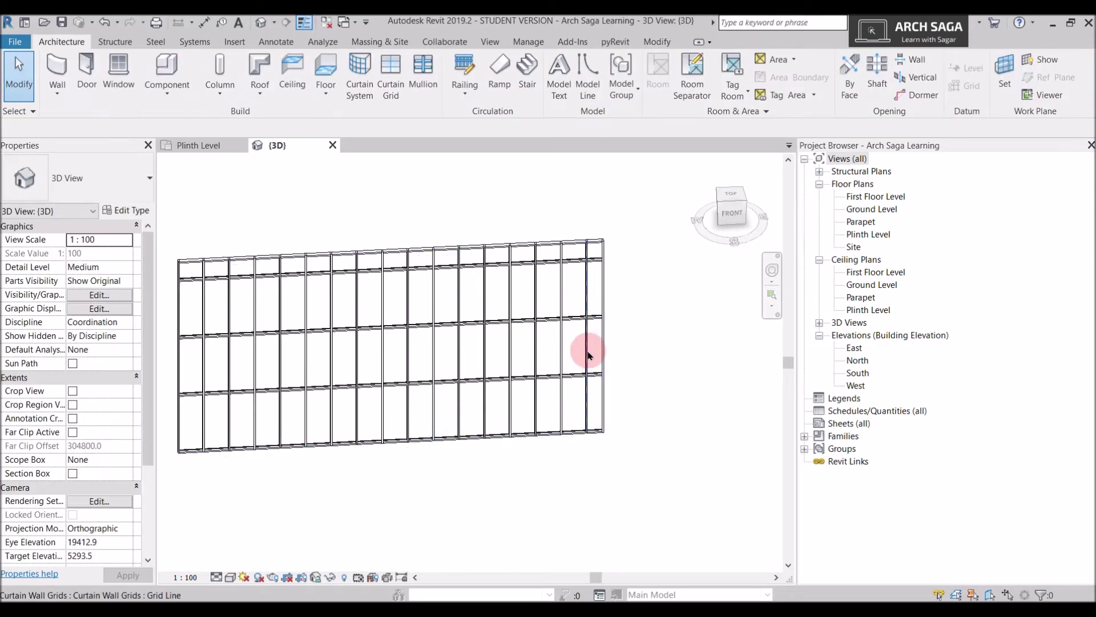
{"action": "left_click", "coordinate": [587, 353]}
{"action": "key", "text": "Escape"}
{"action": "left_click", "coordinate": [384, 309]}
{"action": "key", "text": "Escape"}
{"action": "left_click", "coordinate": [373, 305]}
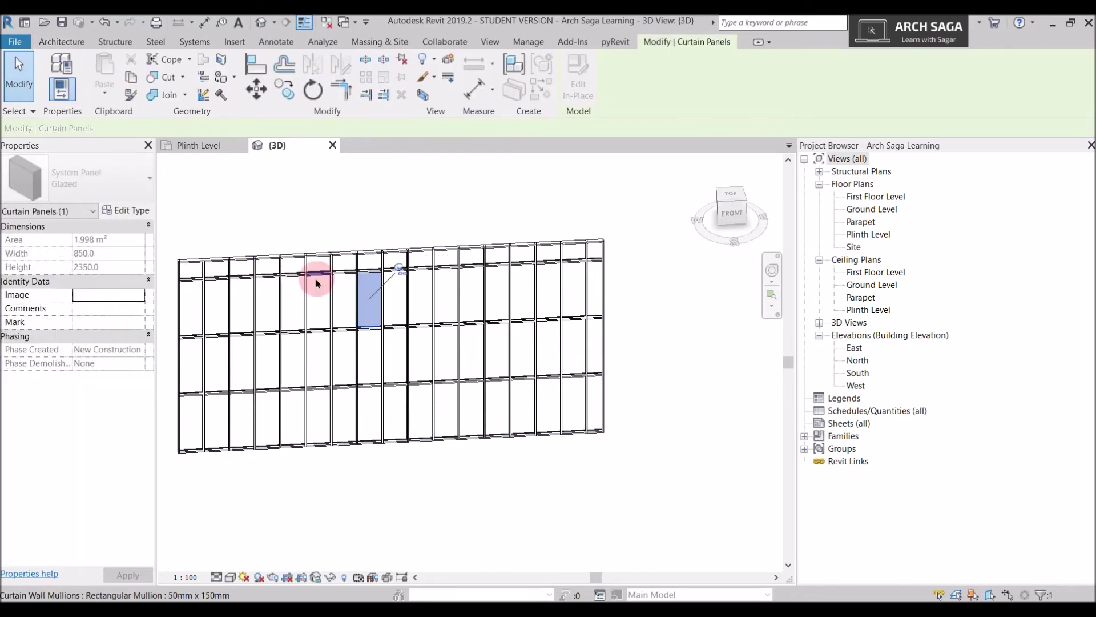
{"action": "key", "text": "Escape"}
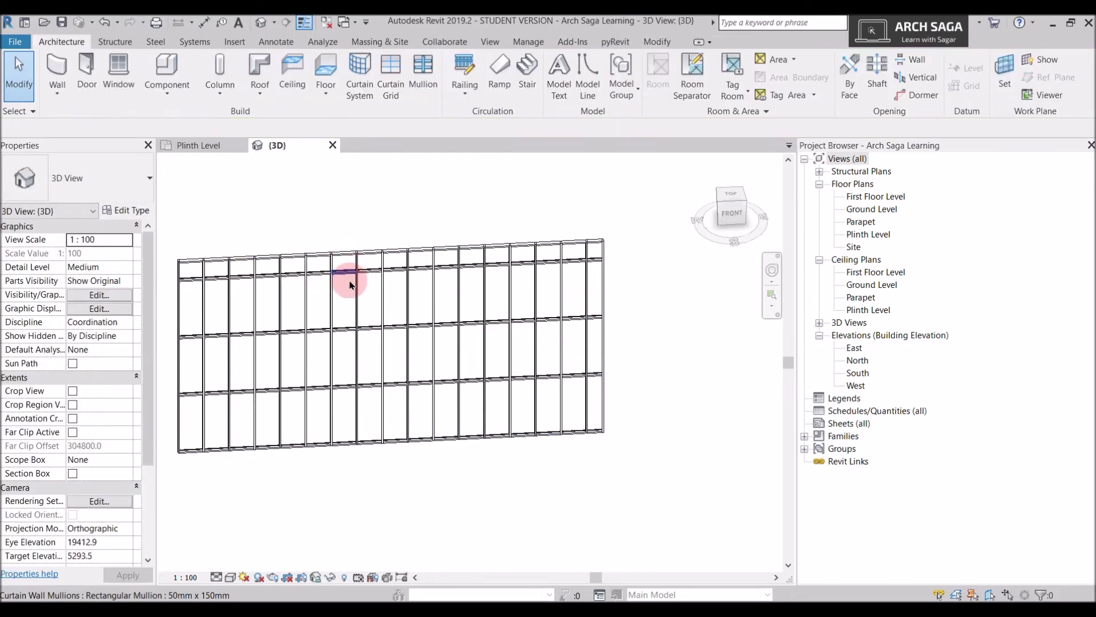
Edit the Storefront wall's type so its vertical grid layout is Maximum Spacing, and apply the change
{"action": "left_click", "coordinate": [420, 300]}
{"action": "left_click", "coordinate": [127, 210]}
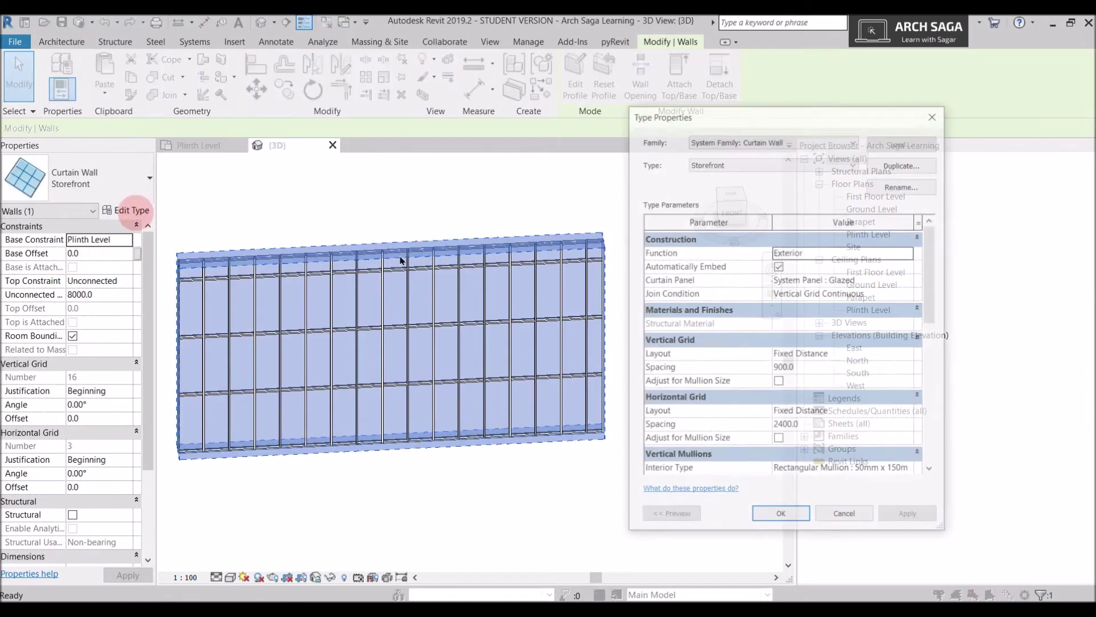
{"action": "left_click", "coordinate": [906, 358]}
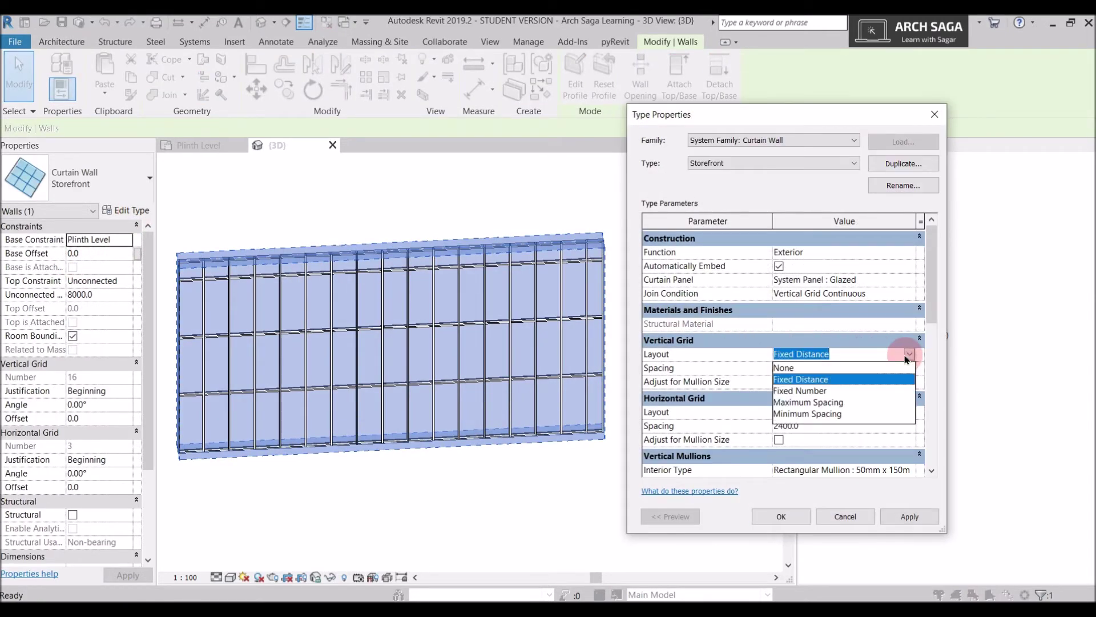
{"action": "left_click", "coordinate": [821, 403]}
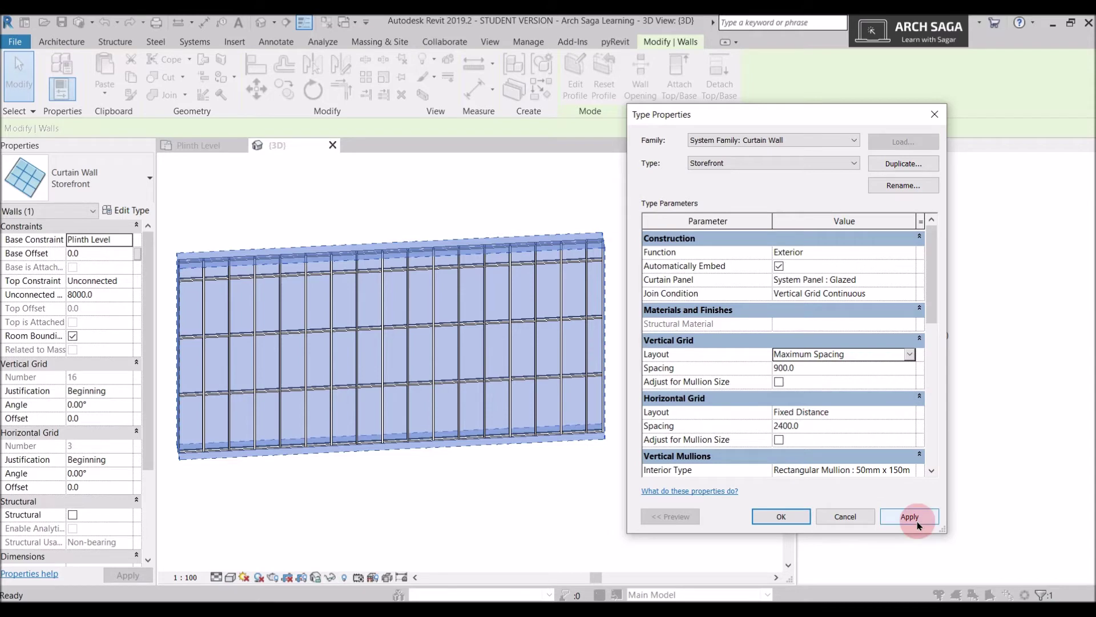
{"action": "left_click", "coordinate": [781, 516]}
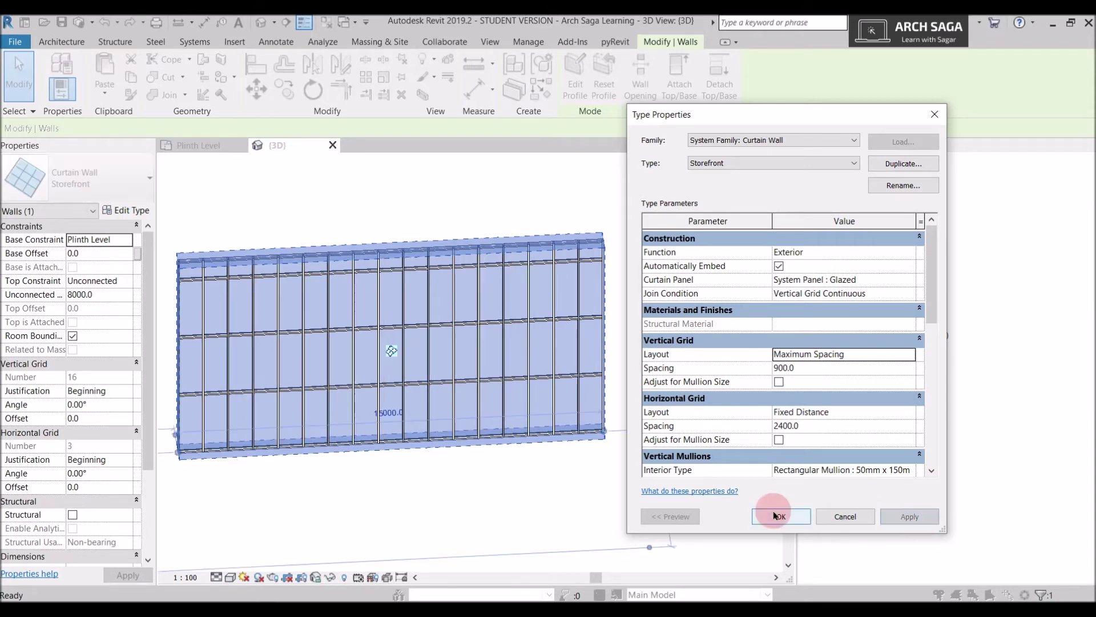
Select the Storefront wall's first interior vertical grid line, examine the spacing on both sides, and clear the selection
{"action": "left_click", "coordinate": [205, 362]}
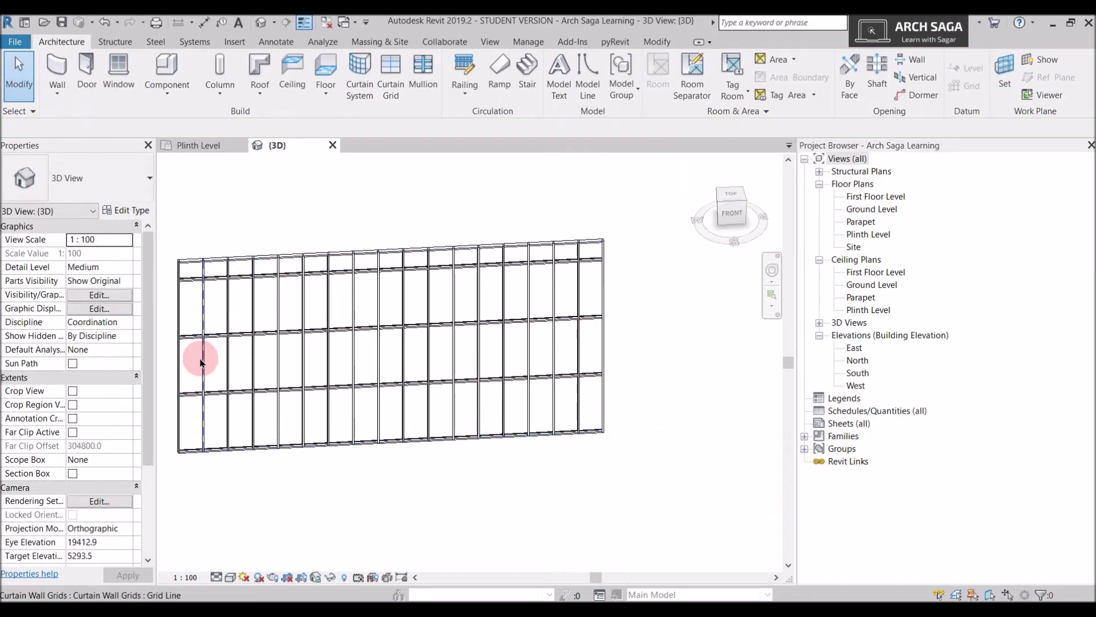
{"action": "left_click", "coordinate": [203, 361]}
{"action": "scroll", "coordinate": [201, 363], "scroll_direction": "up", "scroll_amount": 1}
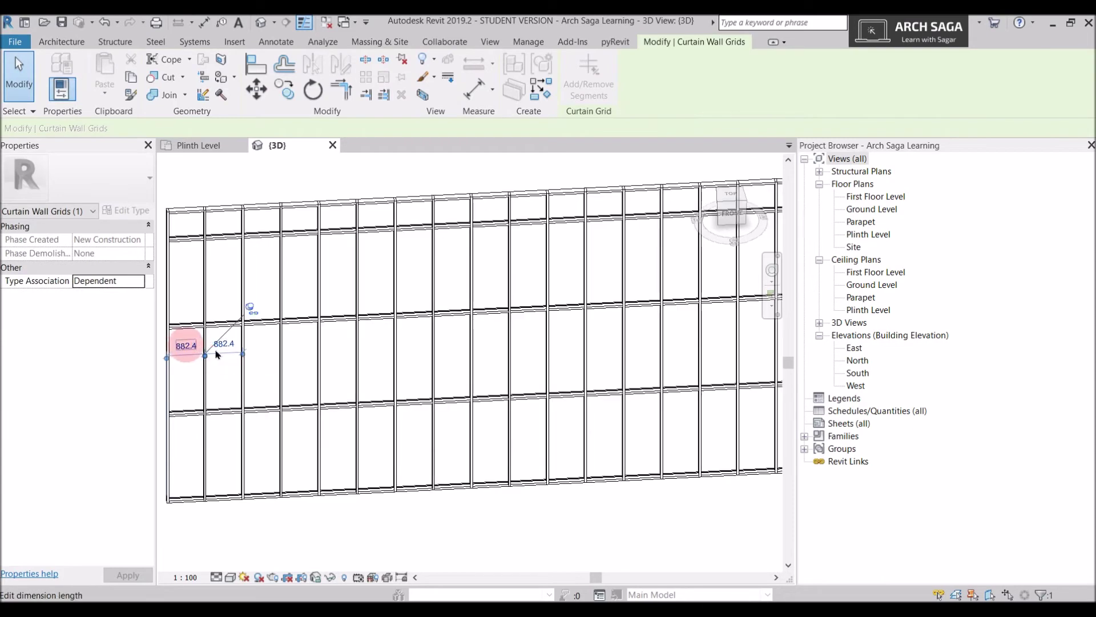
{"action": "scroll", "coordinate": [249, 355], "scroll_direction": "down", "scroll_amount": 1}
{"action": "left_click", "coordinate": [669, 323]}
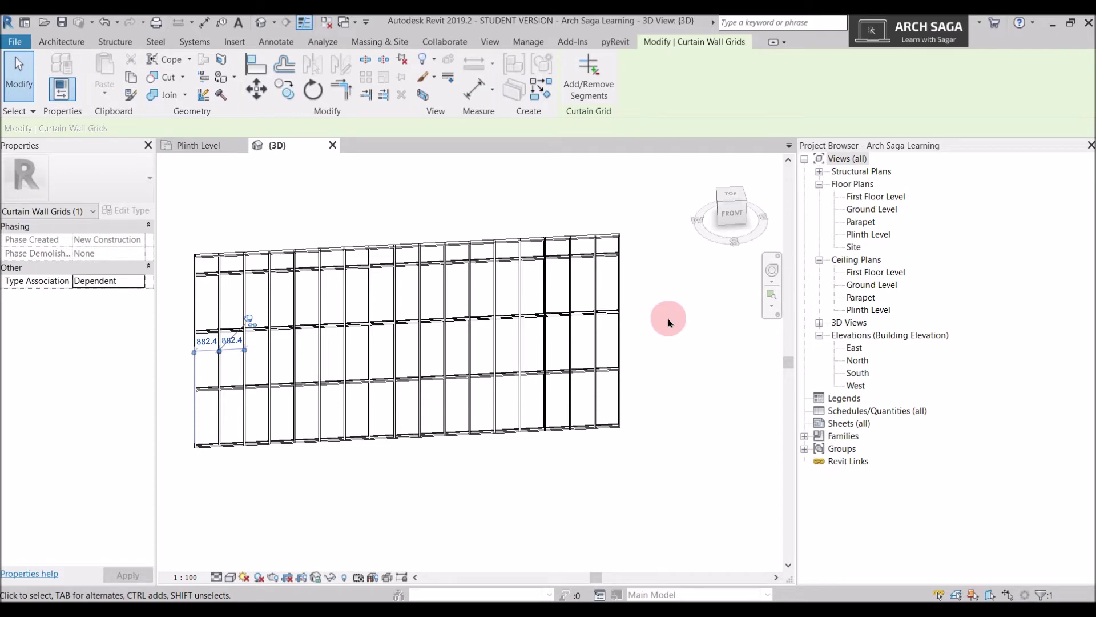
{"action": "scroll", "coordinate": [201, 350], "scroll_direction": "up", "scroll_amount": 2}
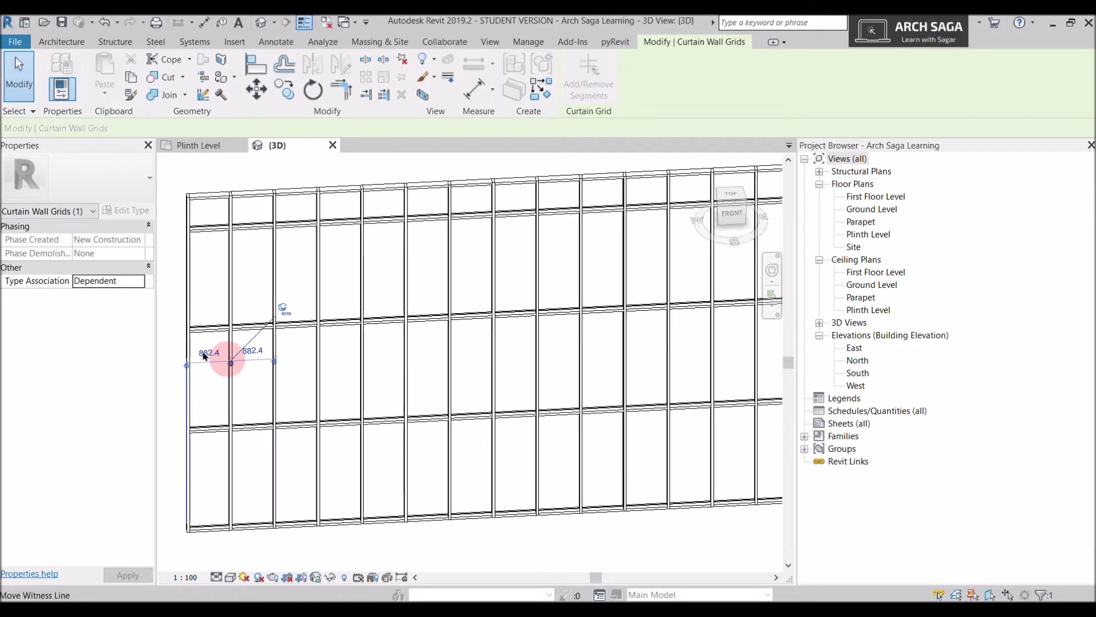
{"action": "scroll", "coordinate": [200, 354], "scroll_direction": "down", "scroll_amount": 2}
{"action": "scroll", "coordinate": [199, 354], "scroll_direction": "up", "scroll_amount": 2}
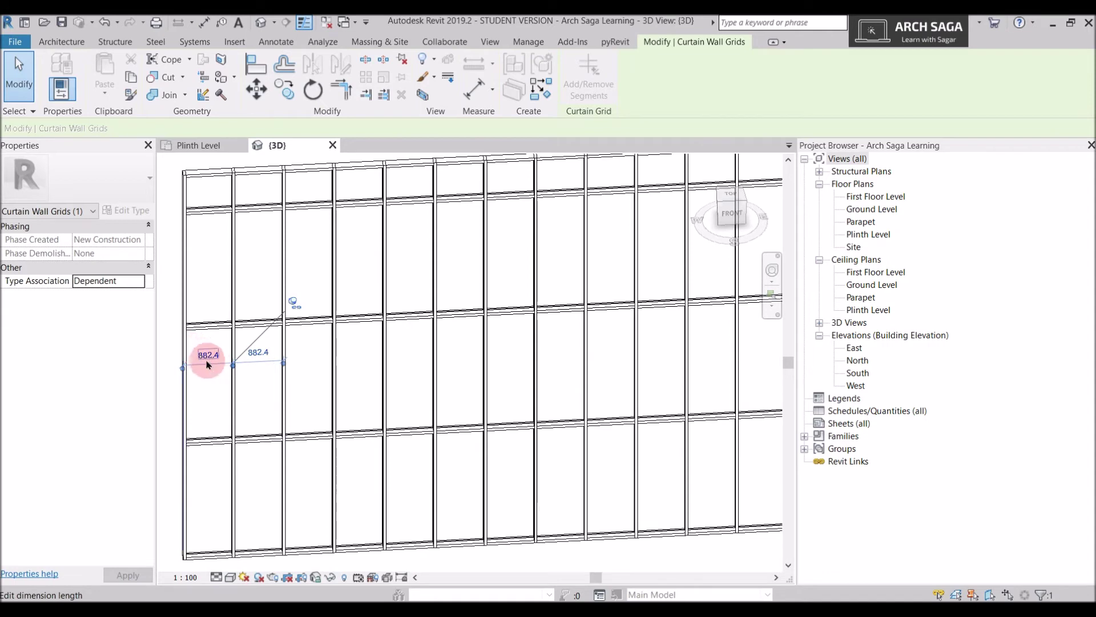
{"action": "scroll", "coordinate": [262, 342], "scroll_direction": "down", "scroll_amount": 4}
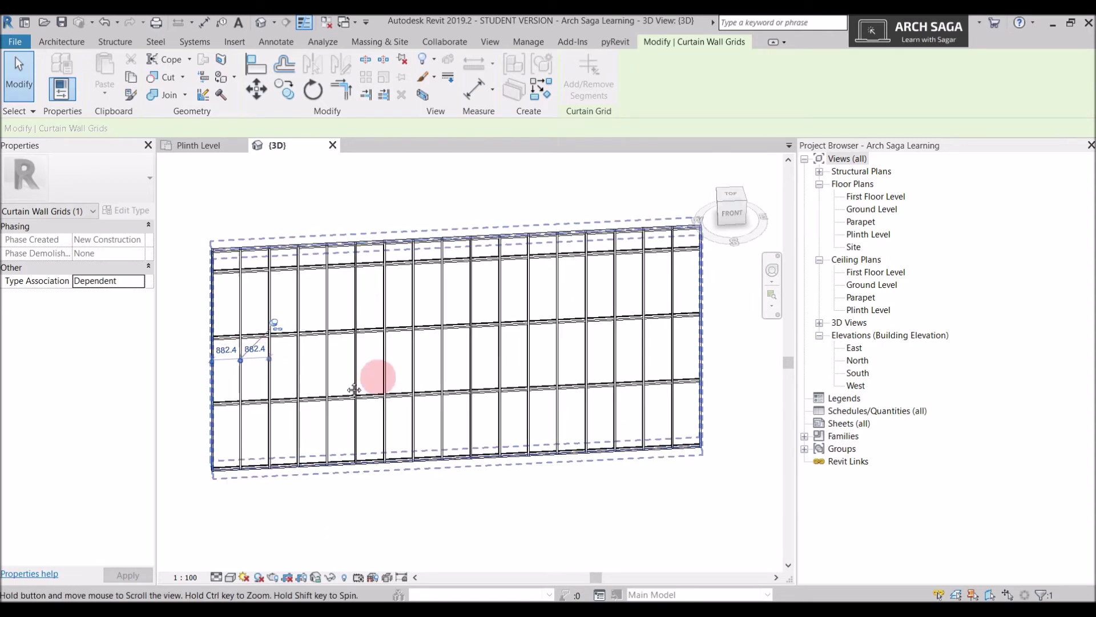
{"action": "key", "text": "Escape"}
{"action": "scroll", "coordinate": [486, 288], "scroll_direction": "down", "scroll_amount": 2}
{"action": "middle_click_drag", "start_coordinate": [452, 345], "coordinate": [514, 365]}
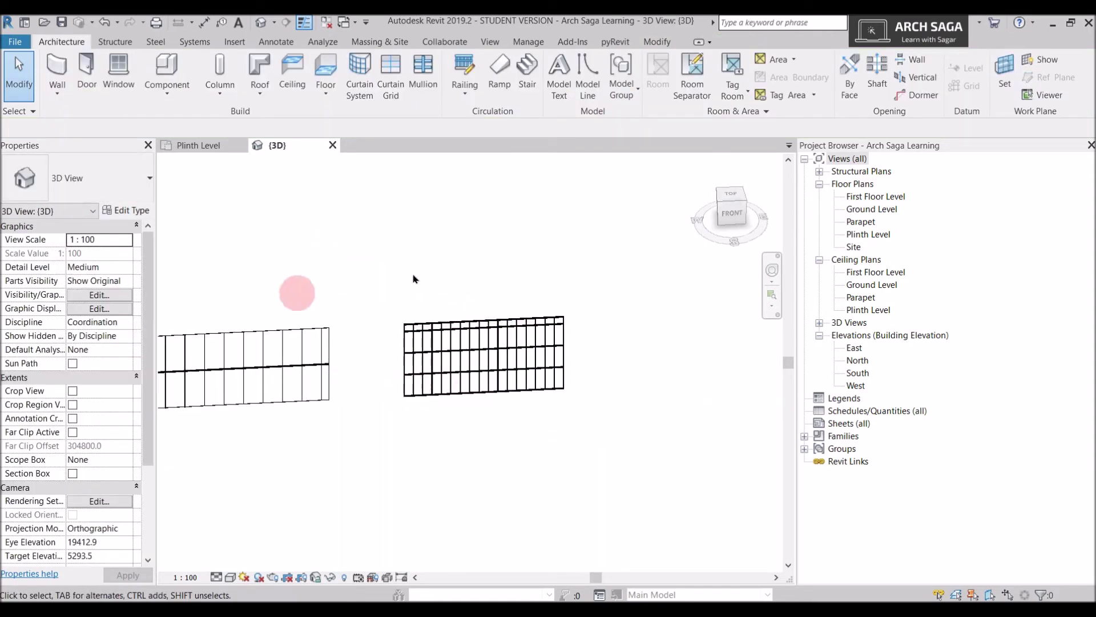
Edit the Storefront wall's type to set its horizontal grid spacing to 1000 mm, keeping the Fixed Distance layout, and apply it
{"action": "scroll", "coordinate": [455, 346], "scroll_direction": "up", "scroll_amount": 3}
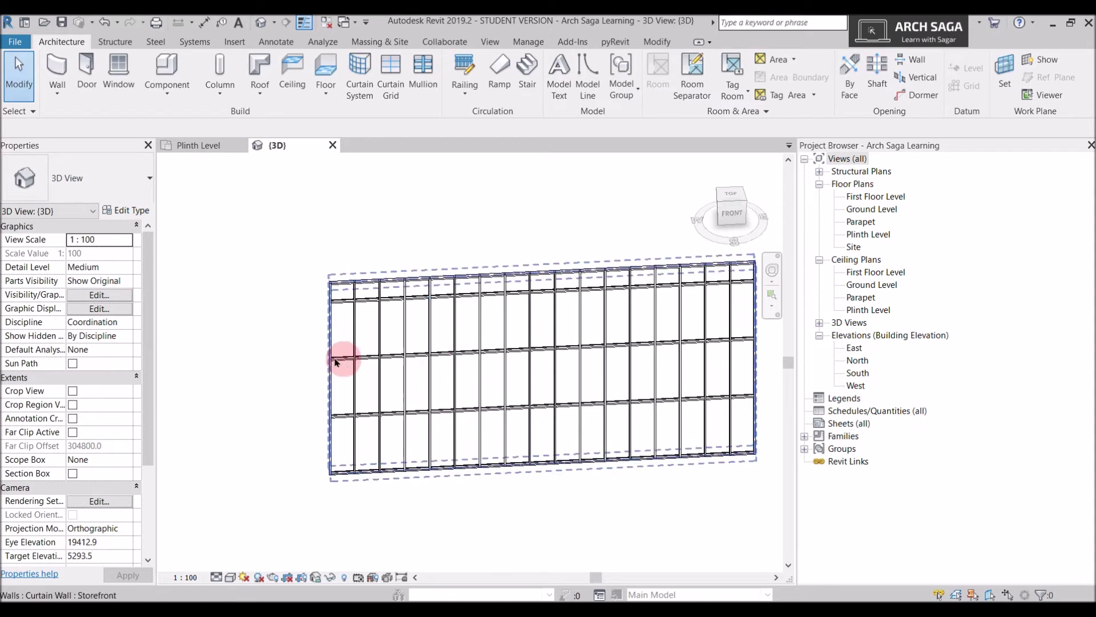
{"action": "left_click", "coordinate": [123, 210]}
{"action": "key", "text": "Escape"}
{"action": "left_click", "coordinate": [469, 329]}
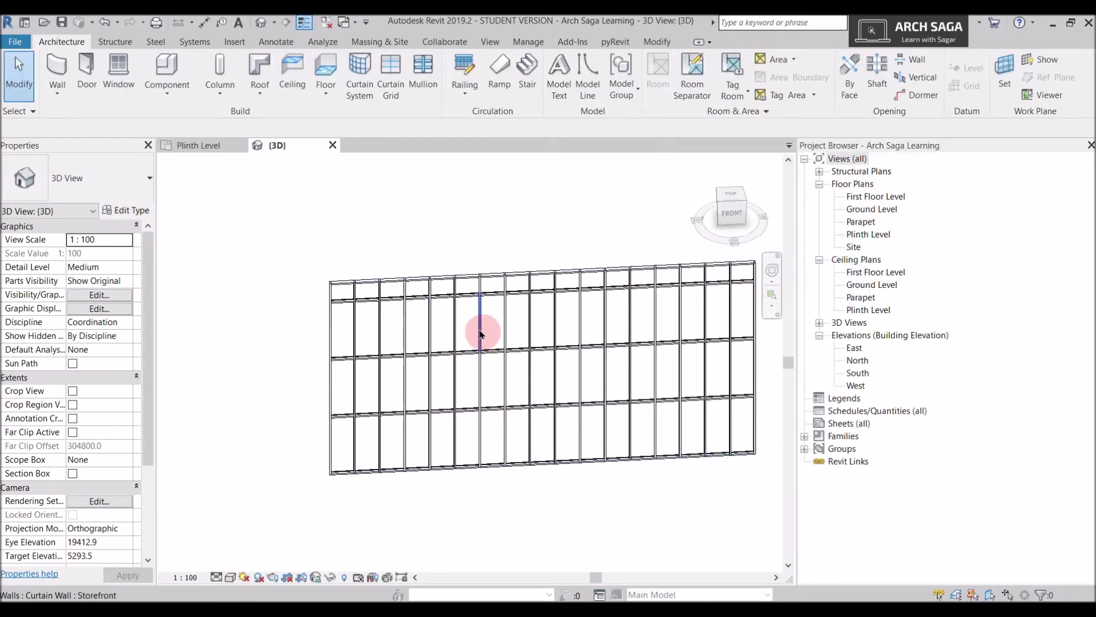
{"action": "left_click", "coordinate": [132, 211]}
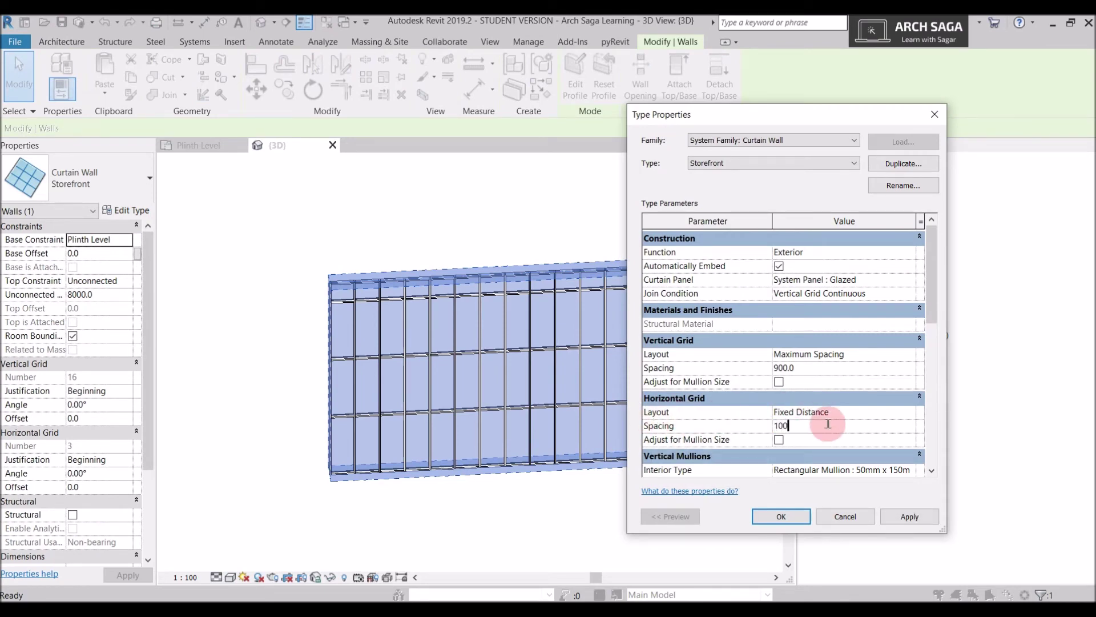
{"action": "left_click", "coordinate": [913, 520]}
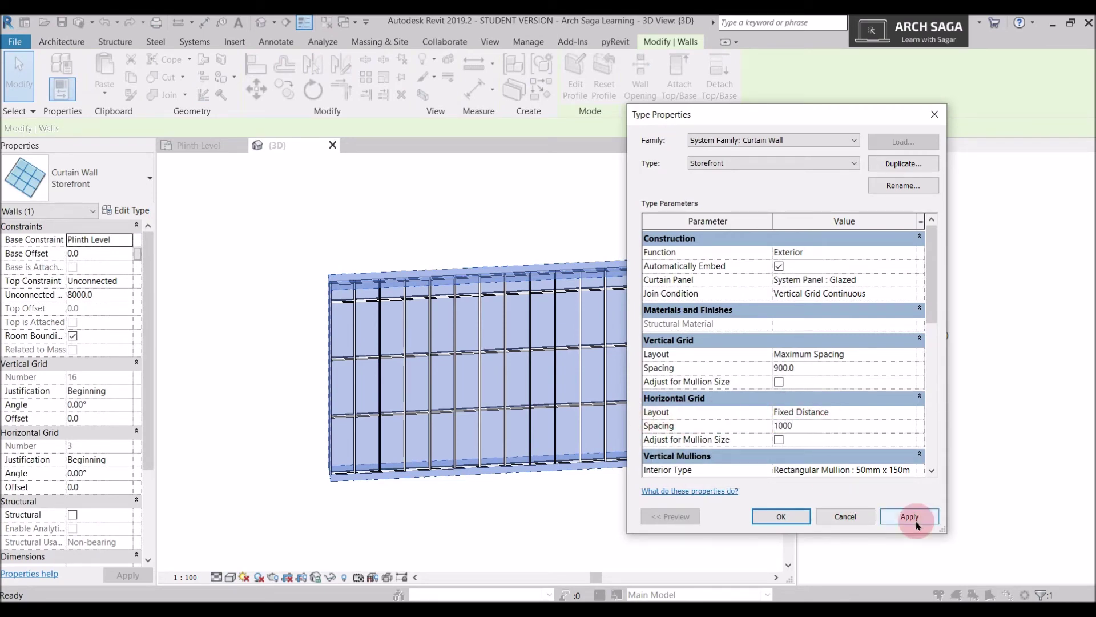
{"action": "left_click", "coordinate": [781, 517]}
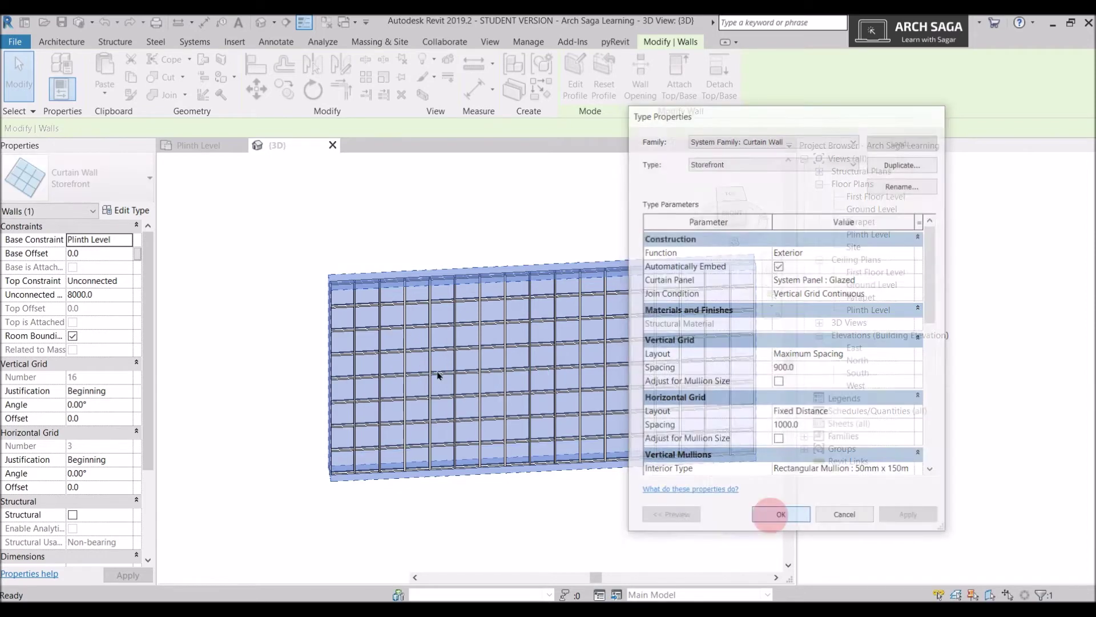
Examine the Storefront wall's horizontal grid rows up close and as a whole, then clear the selection
{"action": "scroll", "coordinate": [345, 299], "scroll_direction": "up", "scroll_amount": 2}
{"action": "scroll", "coordinate": [344, 299], "scroll_direction": "down", "scroll_amount": 3}
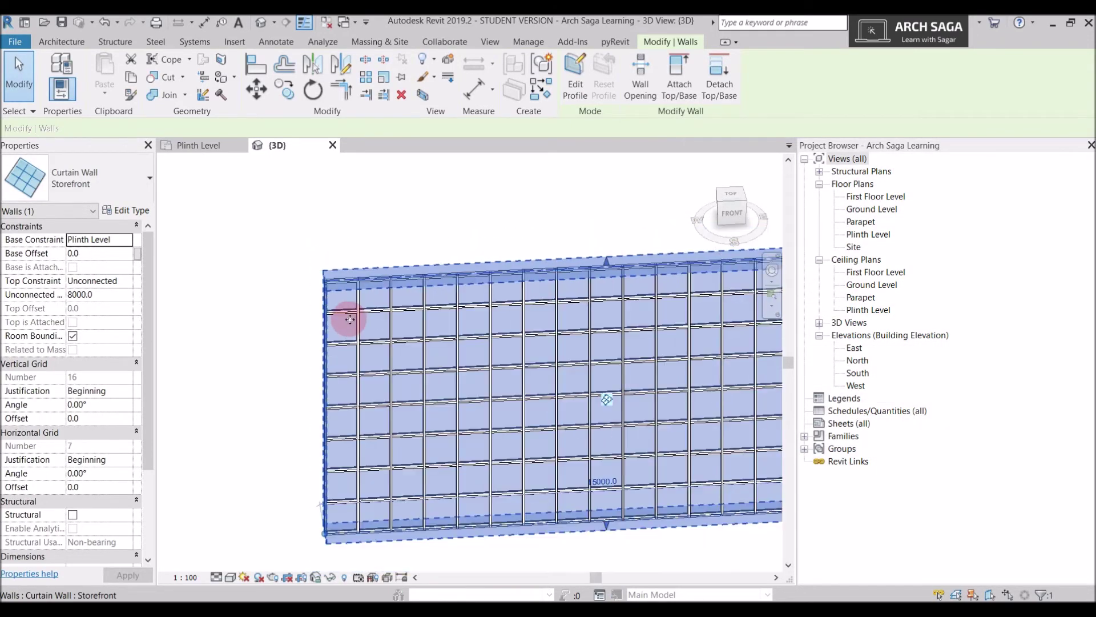
{"action": "scroll", "coordinate": [404, 334], "scroll_direction": "up", "scroll_amount": 1}
{"action": "scroll", "coordinate": [362, 325], "scroll_direction": "up", "scroll_amount": 1}
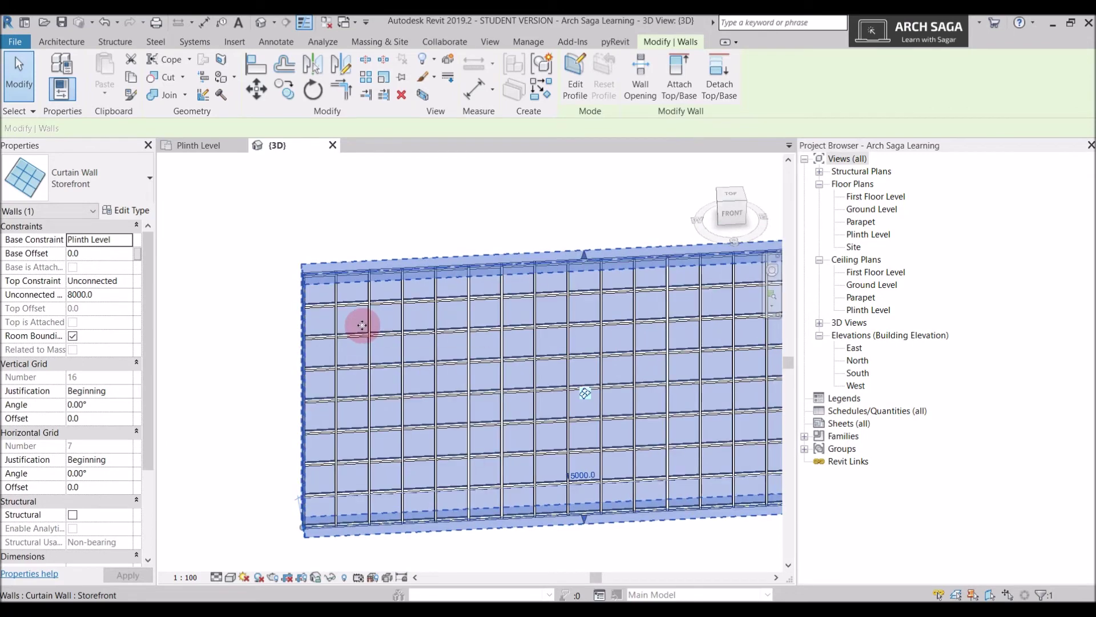
{"action": "scroll", "coordinate": [394, 421], "scroll_direction": "down", "scroll_amount": 1}
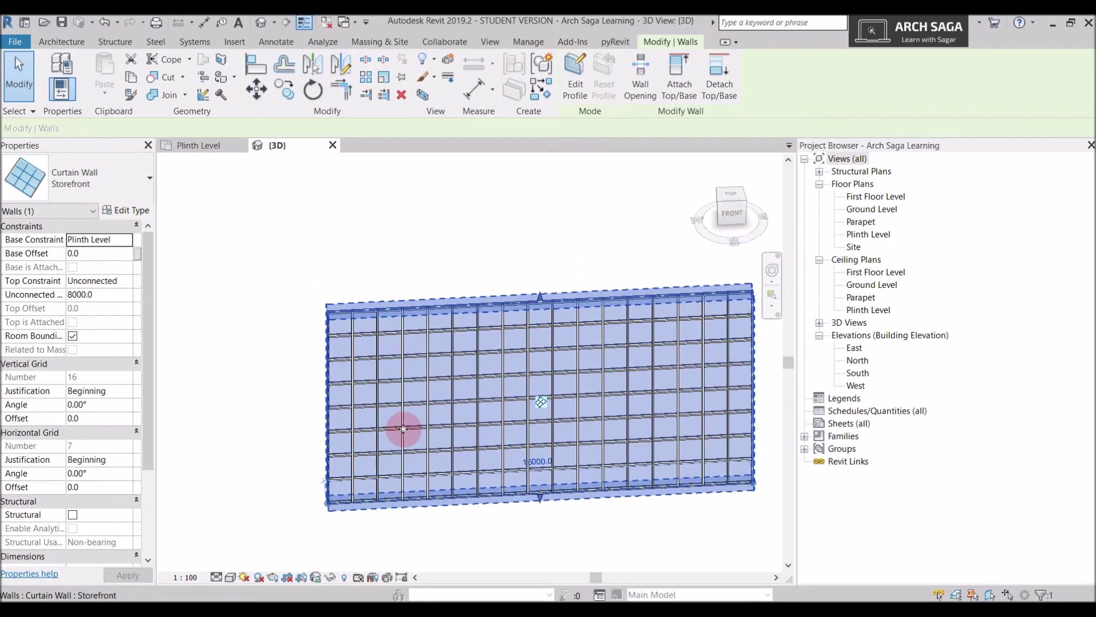
{"action": "scroll", "coordinate": [454, 417], "scroll_direction": "down", "scroll_amount": 2}
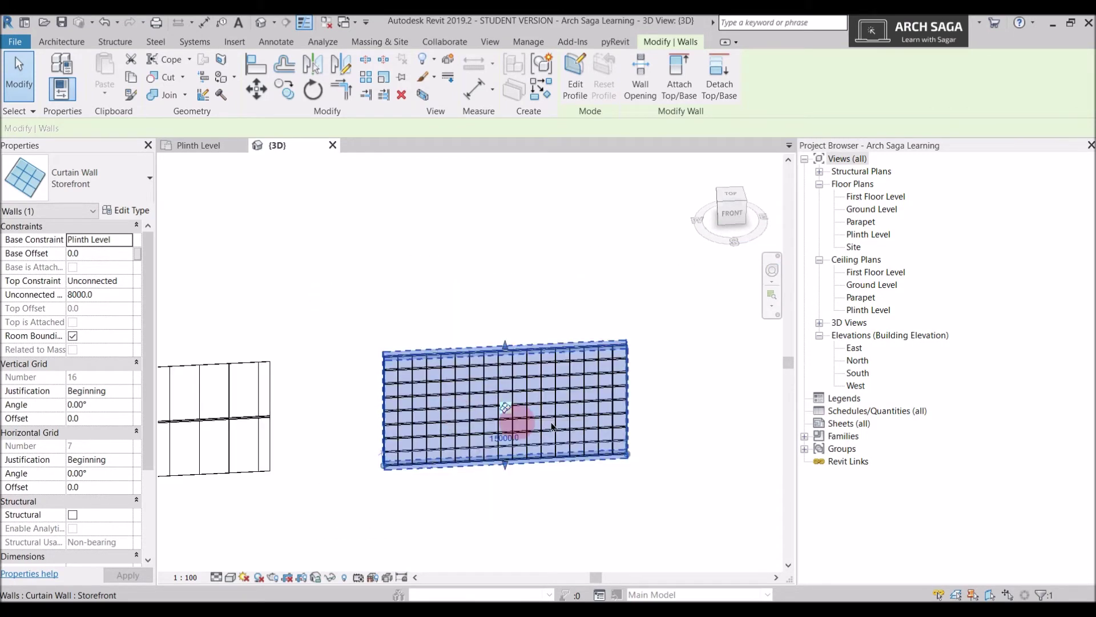
{"action": "left_click", "coordinate": [443, 524]}
Delete all three sample curtain walls together and close the 3D view to return to the Plinth Level plan
{"action": "scroll", "coordinate": [599, 421], "scroll_direction": "down", "scroll_amount": 2}
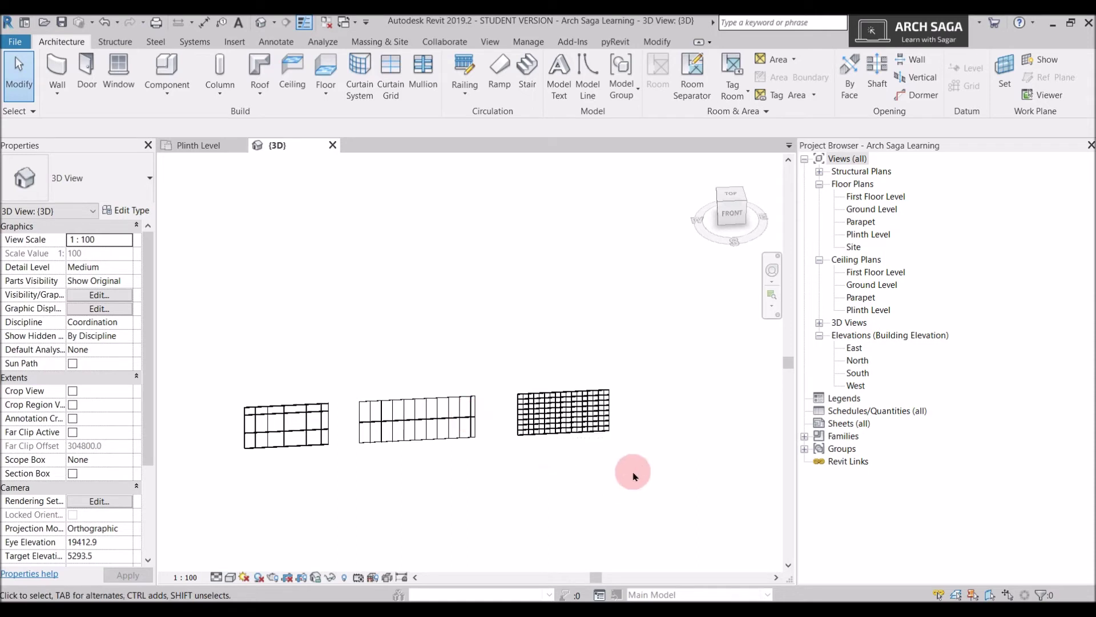
{"action": "left_click_drag", "start_coordinate": [633, 472], "coordinate": [223, 360]}
{"action": "key", "text": "Delete"}
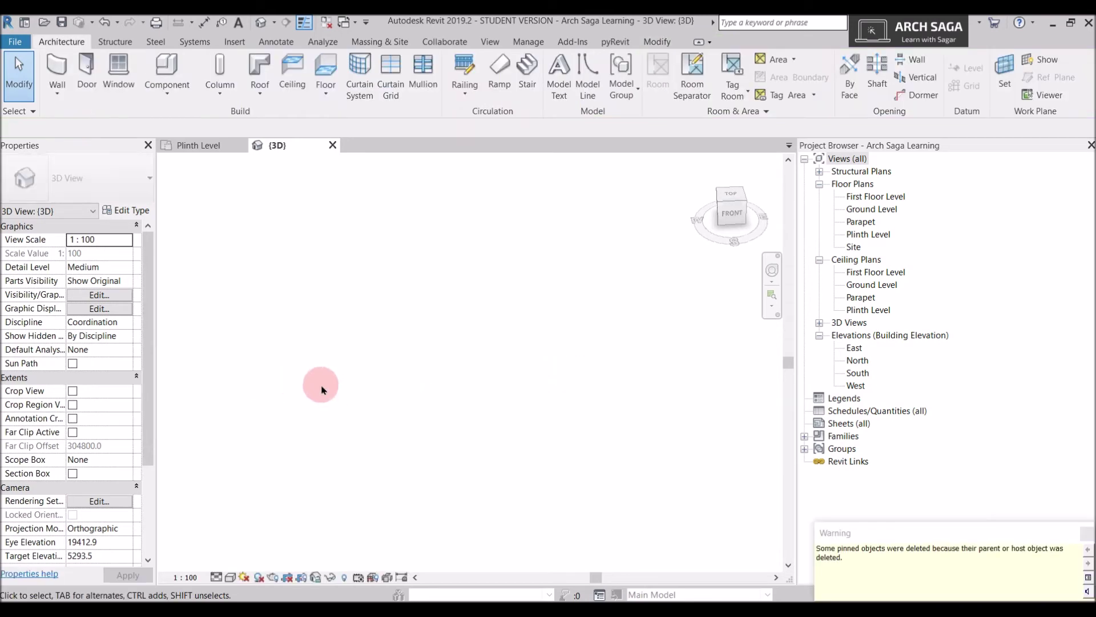
{"action": "left_click", "coordinate": [332, 145]}
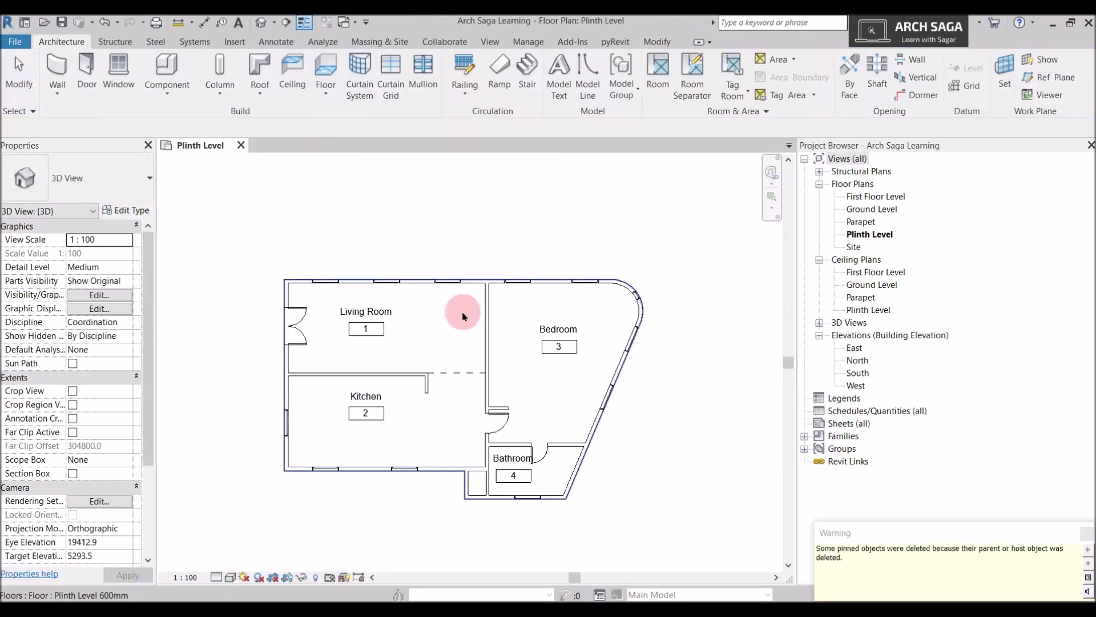
Delete every M_Instance-Window-Fixed 0915 x 1830mm window visible in the Plinth Level plan, selecting all instances from one Living Room window
{"action": "scroll", "coordinate": [341, 238], "scroll_direction": "down", "scroll_amount": 2}
{"action": "scroll", "coordinate": [380, 278], "scroll_direction": "up", "scroll_amount": 3}
{"action": "scroll", "coordinate": [381, 278], "scroll_direction": "up", "scroll_amount": 2}
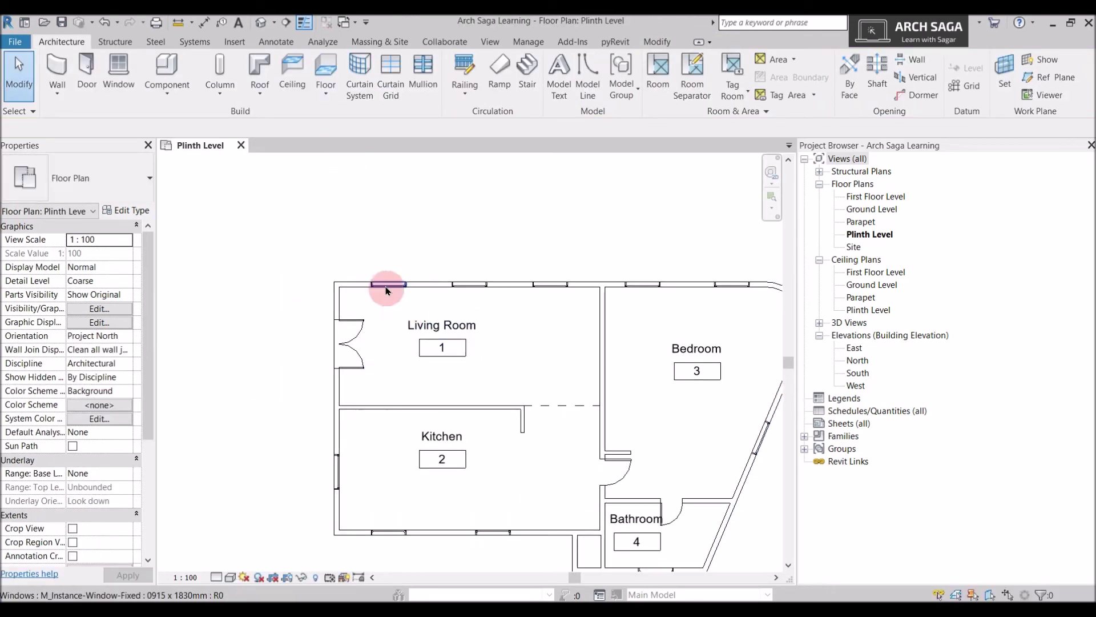
{"action": "left_click", "coordinate": [386, 288]}
{"action": "right_click", "coordinate": [386, 288]}
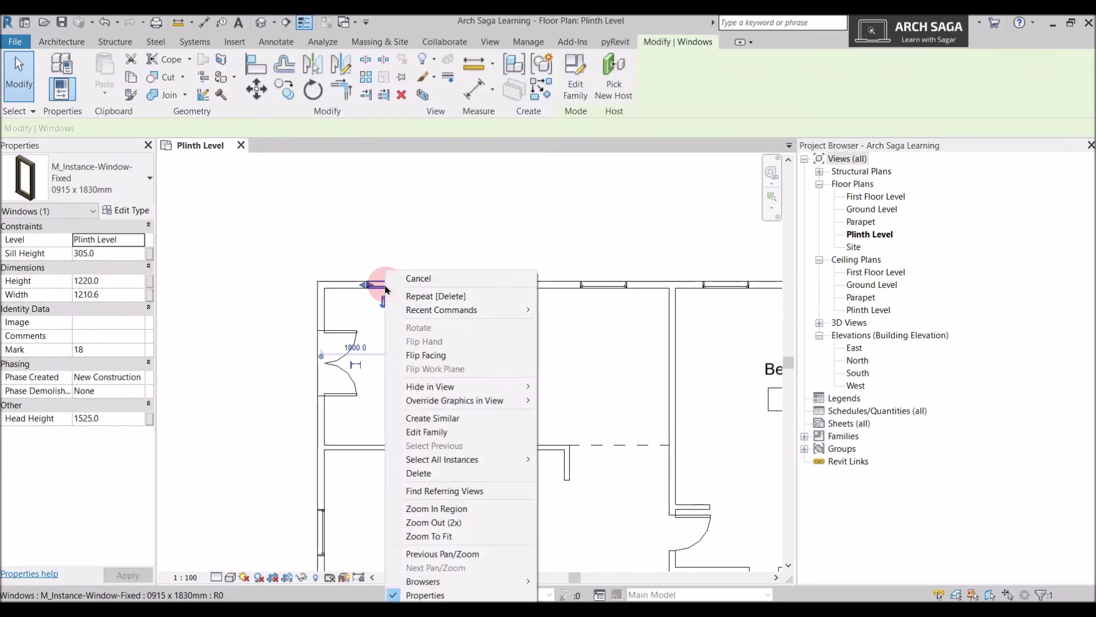
{"action": "mouse_move", "coordinate": [452, 459]}
{"action": "left_click", "coordinate": [574, 459]}
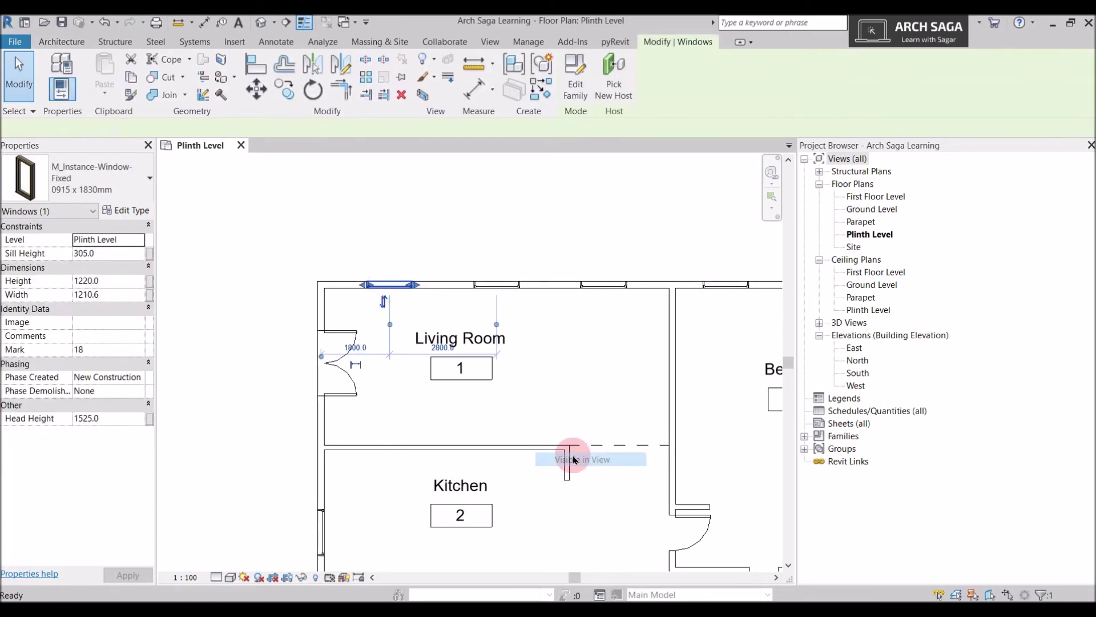
{"action": "scroll", "coordinate": [575, 455], "scroll_direction": "down", "scroll_amount": 3}
{"action": "left_click", "coordinate": [571, 454]}
{"action": "scroll", "coordinate": [550, 389], "scroll_direction": "up", "scroll_amount": 2}
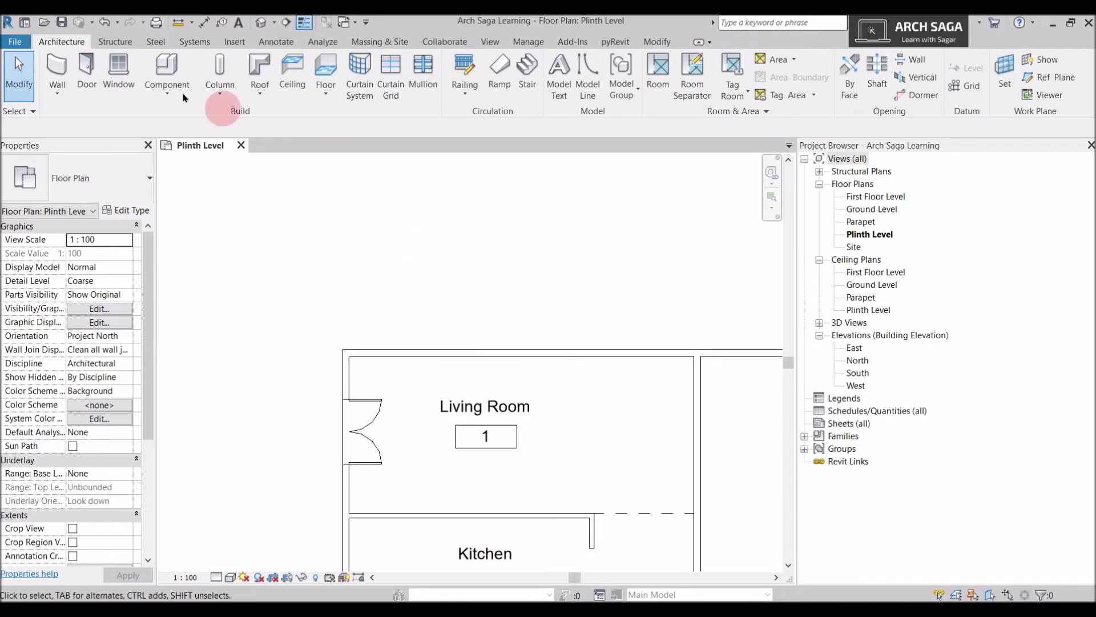
Draw a plain Curtain Wall about 1100 mm long along the Living Room's upper brick wall, starting 600 mm from its outer corner
{"action": "left_click", "coordinate": [64, 104]}
{"action": "left_click", "coordinate": [74, 114]}
{"action": "left_click", "coordinate": [80, 182]}
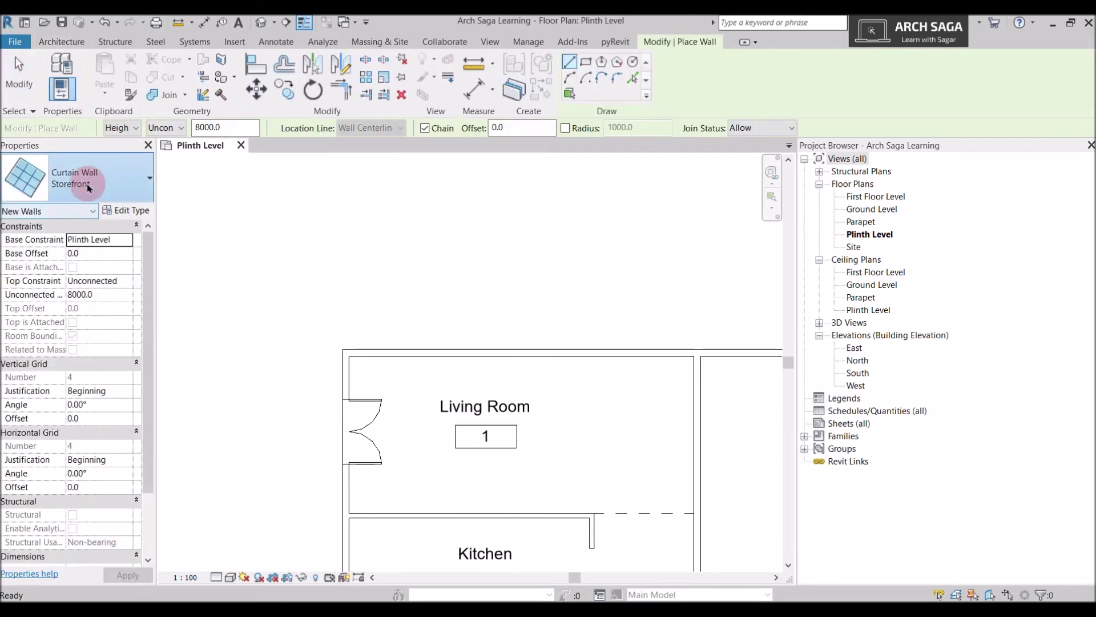
{"action": "left_click", "coordinate": [76, 380]}
{"action": "scroll", "coordinate": [362, 350], "scroll_direction": "up", "scroll_amount": 4}
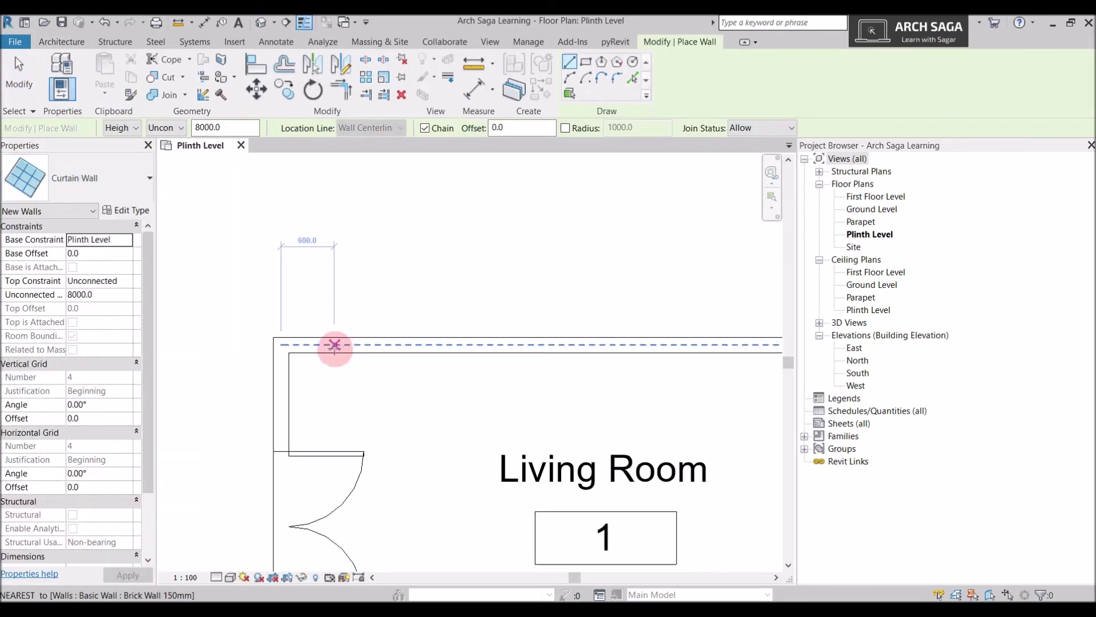
{"action": "left_click", "coordinate": [334, 345]}
{"action": "left_click", "coordinate": [434, 344]}
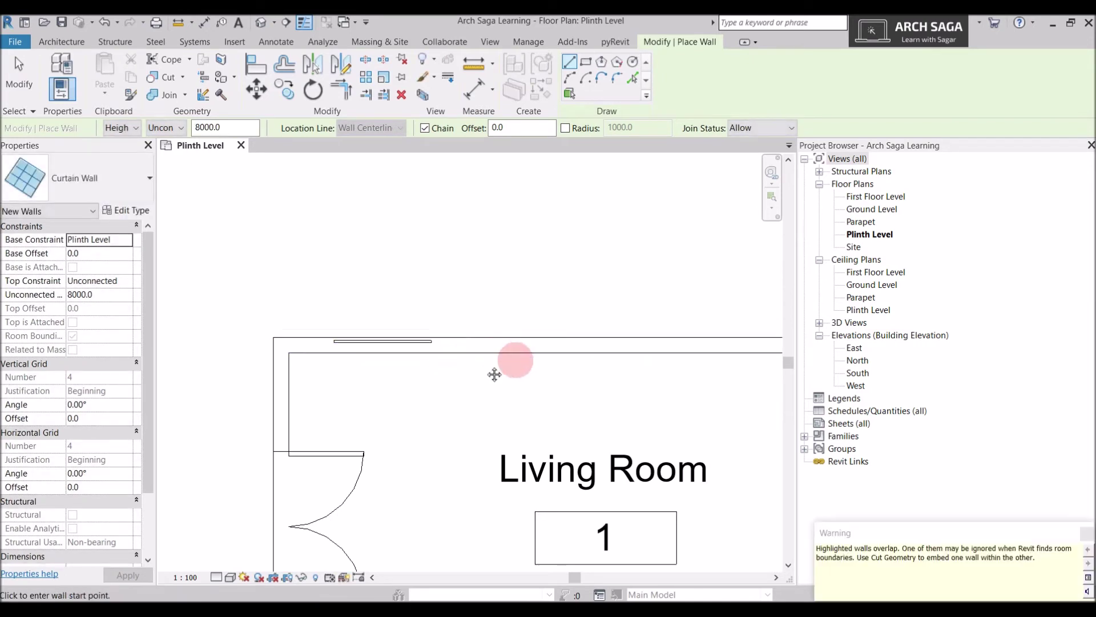
{"action": "middle_click_drag", "start_coordinate": [396, 339], "coordinate": [336, 350]}
{"action": "scroll", "coordinate": [274, 356], "scroll_direction": "up", "scroll_amount": 3}
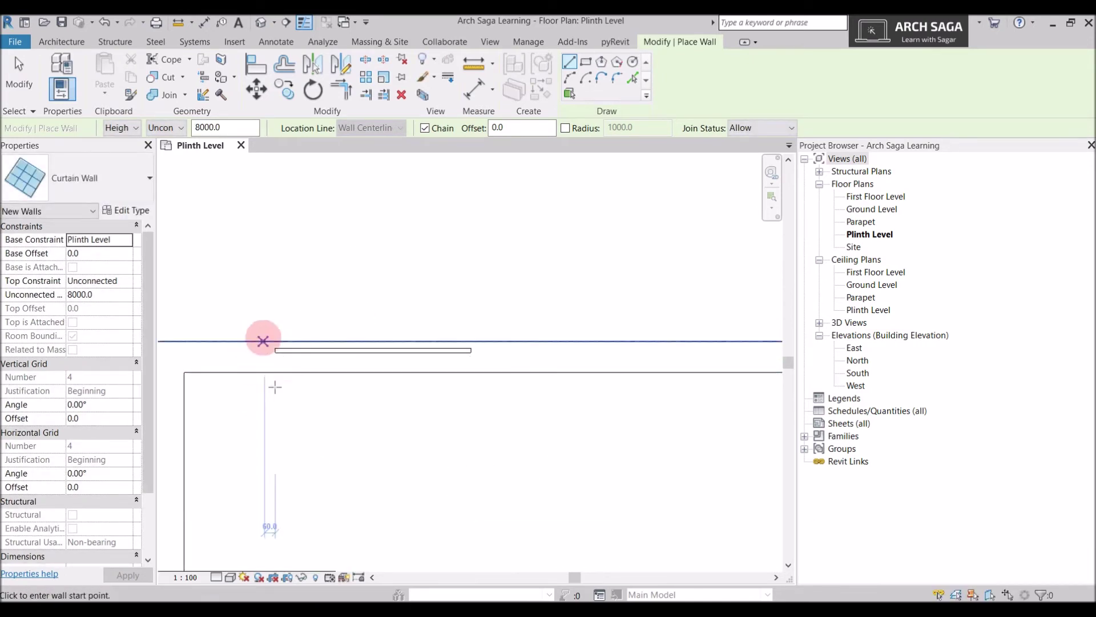
Draw an Exterior Glazing curtain wall about 1700 mm long on the same brick wall, beyond the plain curtain wall
{"action": "scroll", "coordinate": [426, 377], "scroll_direction": "down", "scroll_amount": 3}
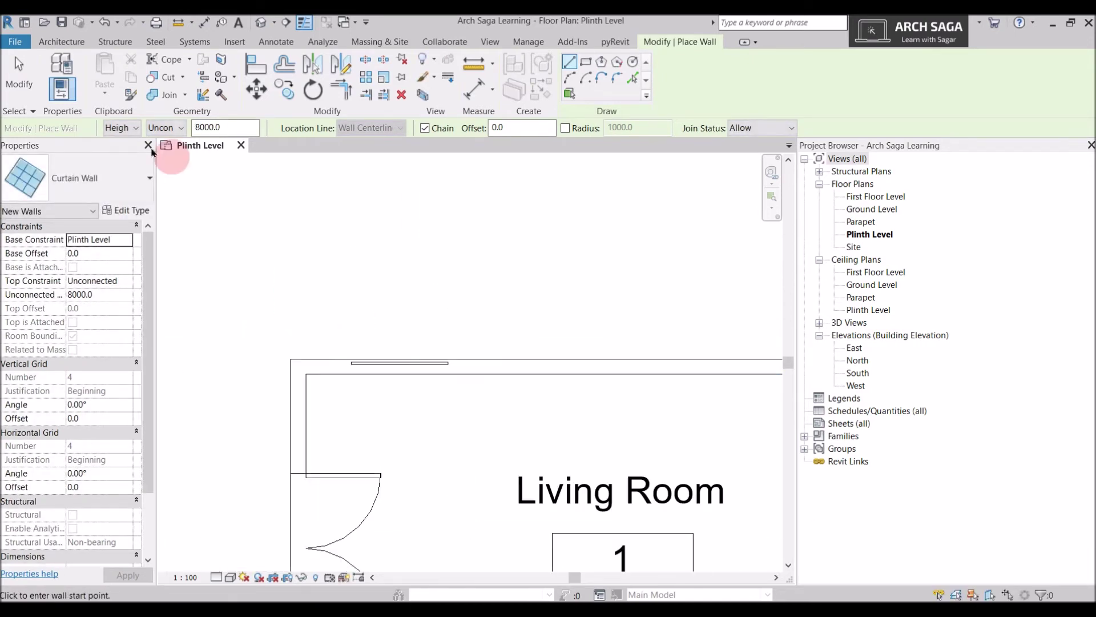
{"action": "left_click", "coordinate": [69, 177]}
{"action": "left_click", "coordinate": [65, 405]}
{"action": "middle_click_drag", "start_coordinate": [462, 384], "coordinate": [230, 416]}
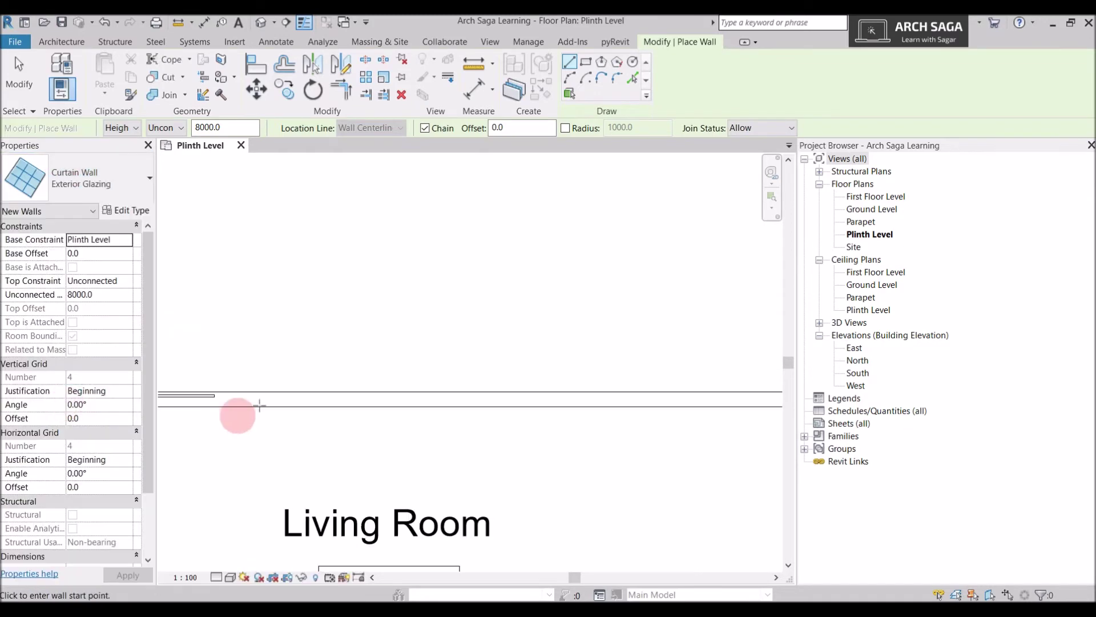
{"action": "scroll", "coordinate": [269, 402], "scroll_direction": "up", "scroll_amount": 1}
{"action": "left_click", "coordinate": [270, 399]}
{"action": "left_click", "coordinate": [435, 405]}
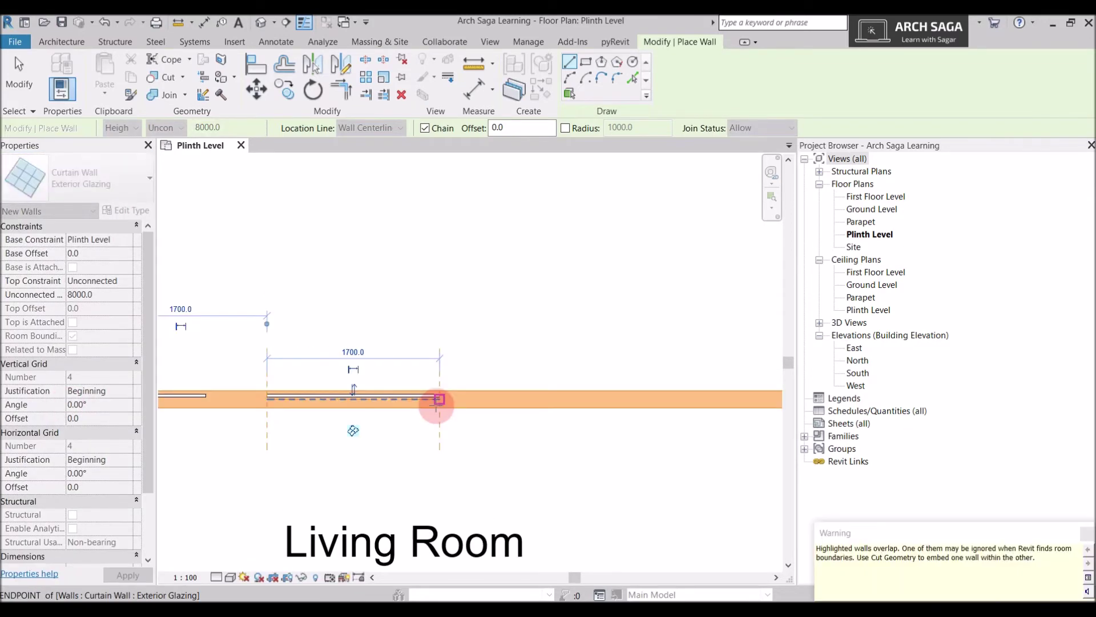
{"action": "left_click", "coordinate": [409, 379]}
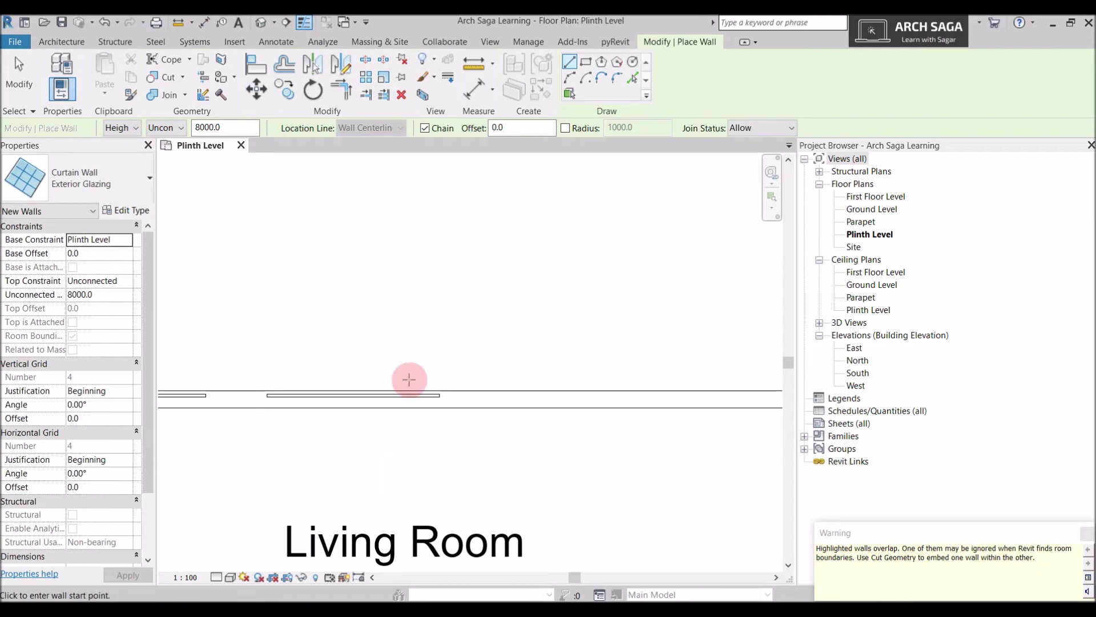
Draw a Storefront curtain wall about 2300 mm long on the same brick wall, beyond the Exterior Glazing, and end the Wall command
{"action": "key", "text": "Escape"}
{"action": "key", "text": "Escape"}
{"action": "left_click", "coordinate": [56, 74]}
{"action": "left_click", "coordinate": [66, 176]}
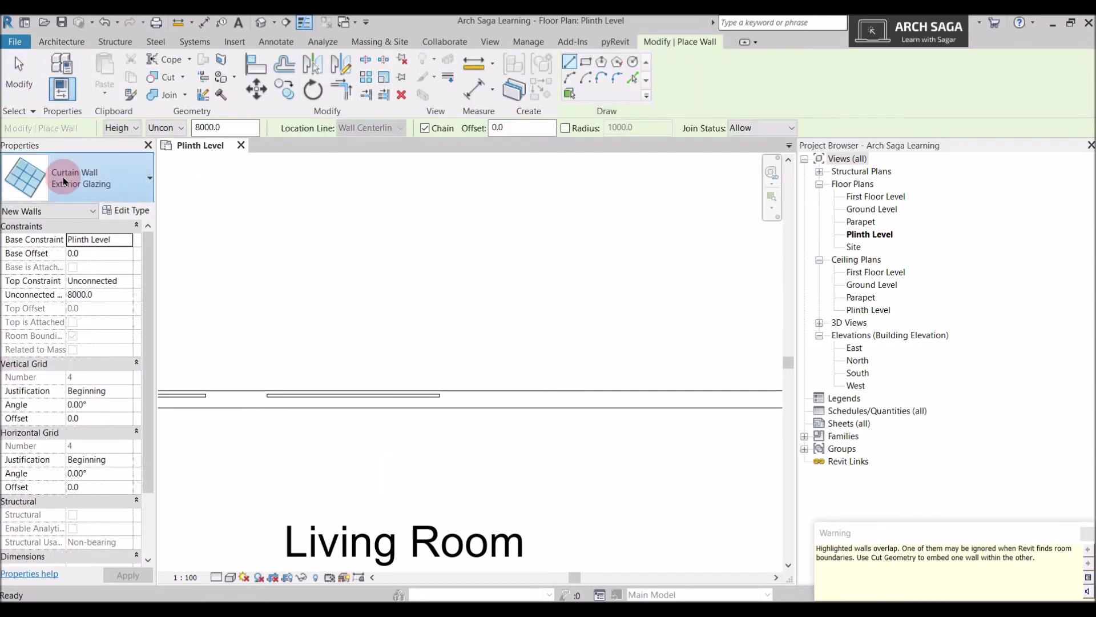
{"action": "left_click", "coordinate": [90, 443]}
{"action": "left_click", "coordinate": [559, 398]}
{"action": "left_click", "coordinate": [560, 396]}
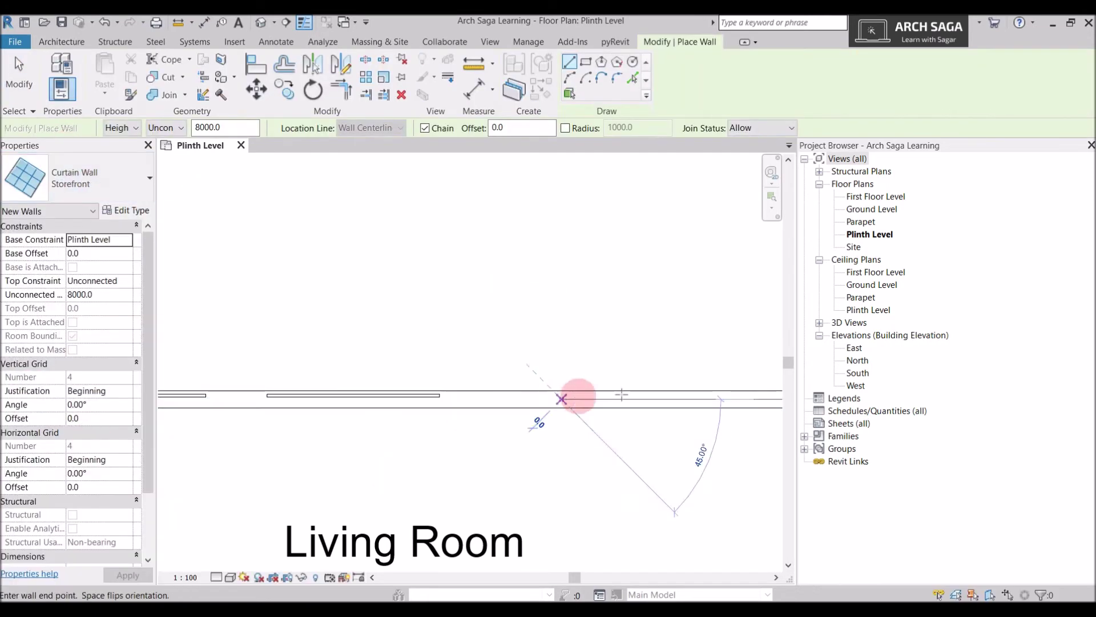
{"action": "middle_click_drag", "start_coordinate": [628, 396], "coordinate": [283, 379]}
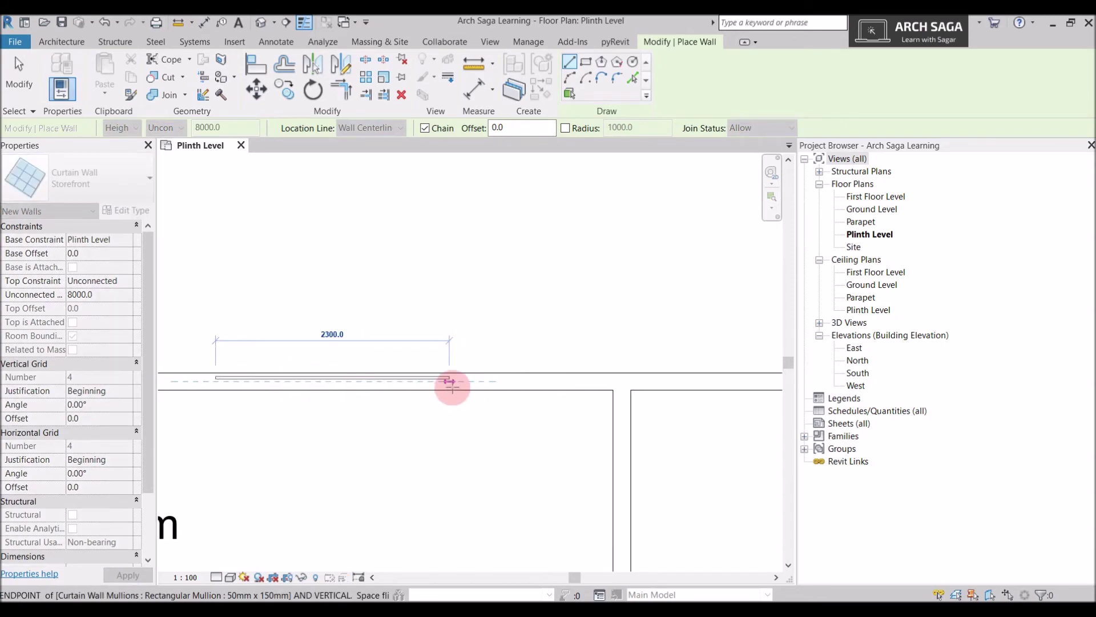
{"action": "scroll", "coordinate": [379, 397], "scroll_direction": "down", "scroll_amount": 3}
{"action": "key", "text": "Escape"}
{"action": "key", "text": "Escape"}
Examine in plan how the Storefront, Exterior Glazing and plain curtain walls each sit within the Living Room's brick wall
{"action": "scroll", "coordinate": [336, 392], "scroll_direction": "up", "scroll_amount": 2}
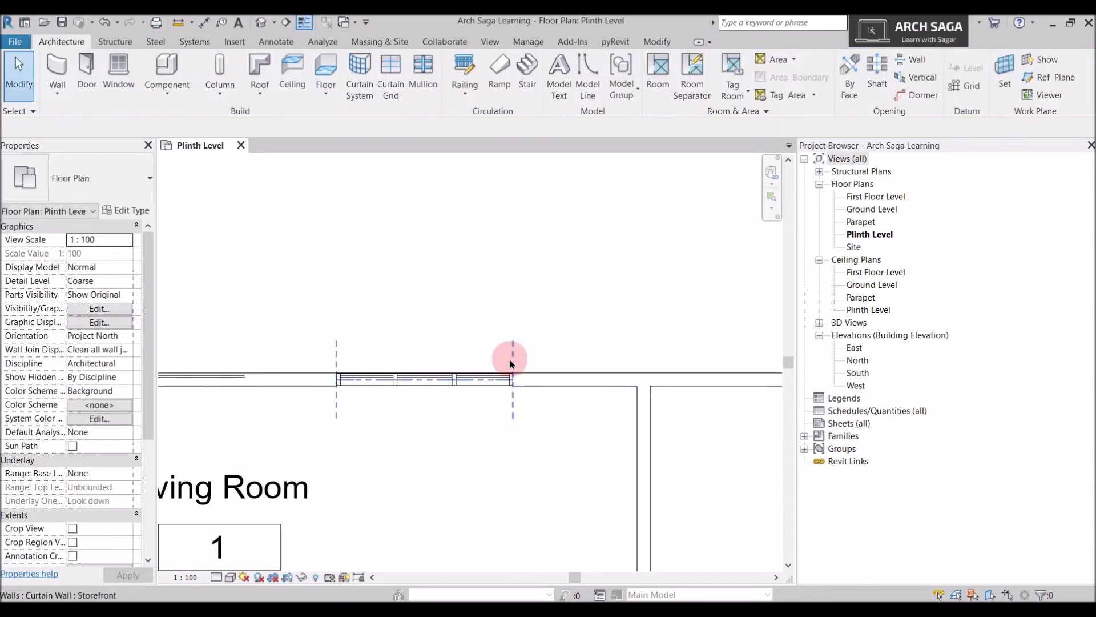
{"action": "scroll", "coordinate": [510, 364], "scroll_direction": "up", "scroll_amount": 7}
{"action": "scroll", "coordinate": [558, 369], "scroll_direction": "down", "scroll_amount": 11}
{"action": "scroll", "coordinate": [466, 377], "scroll_direction": "up", "scroll_amount": 3}
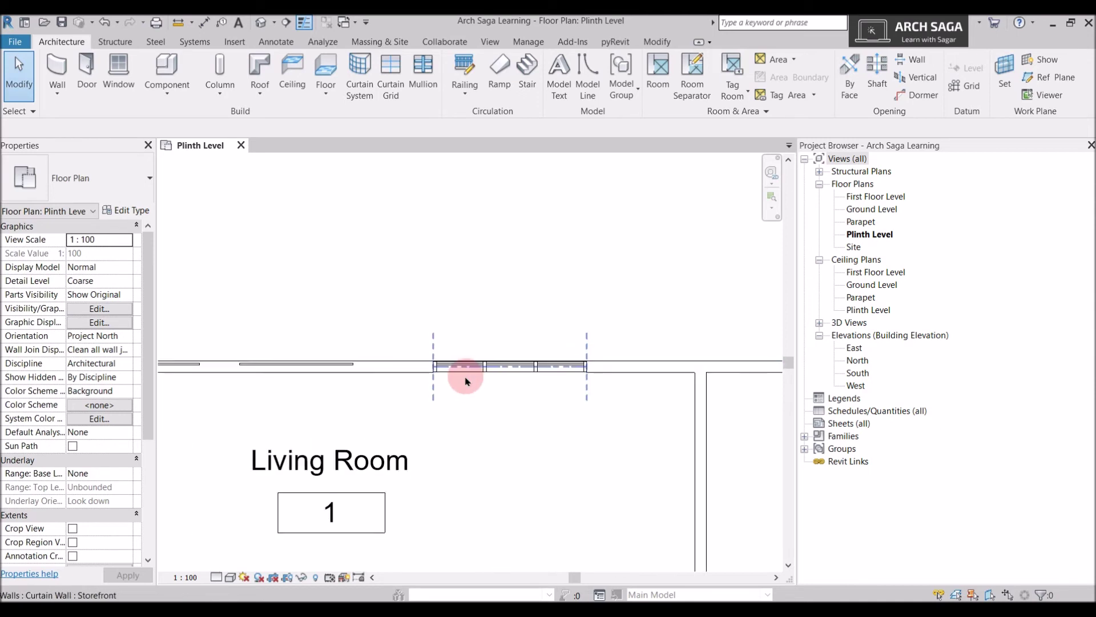
{"action": "scroll", "coordinate": [451, 369], "scroll_direction": "up", "scroll_amount": 3}
{"action": "scroll", "coordinate": [706, 348], "scroll_direction": "down", "scroll_amount": 1}
{"action": "scroll", "coordinate": [494, 396], "scroll_direction": "down", "scroll_amount": 1}
{"action": "middle_click_drag", "start_coordinate": [402, 393], "coordinate": [431, 403]}
{"action": "middle_click_drag", "start_coordinate": [361, 390], "coordinate": [429, 402]}
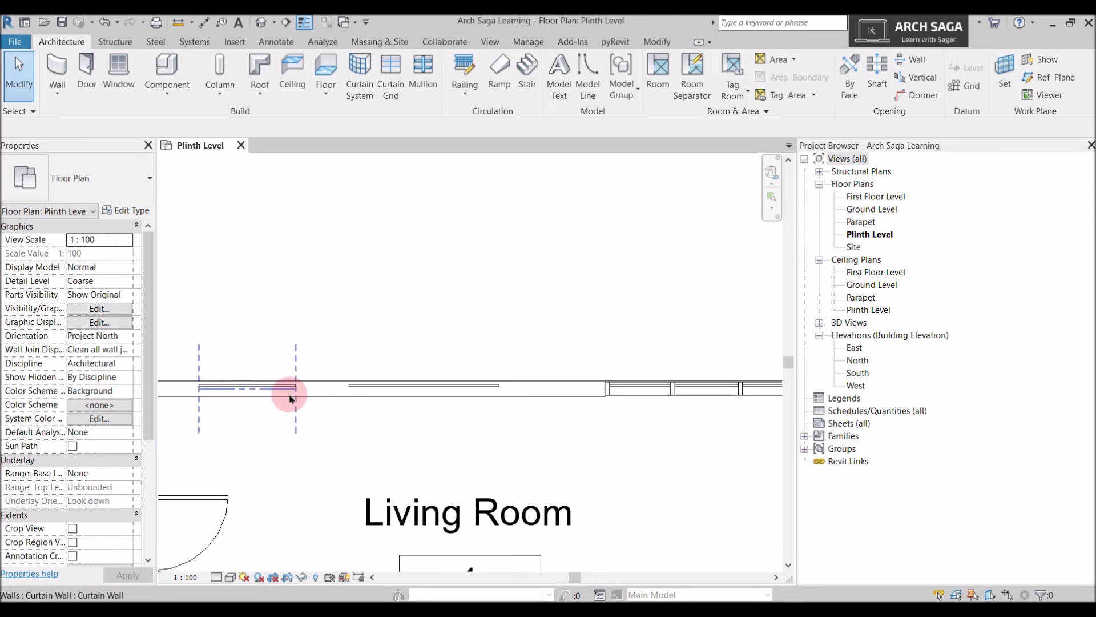
Open the 3D view, select the Storefront curtain wall and examine how it meets the brick wall
{"action": "left_click", "coordinate": [261, 22]}
{"action": "scroll", "coordinate": [514, 302], "scroll_direction": "up", "scroll_amount": 5}
{"action": "scroll", "coordinate": [466, 311], "scroll_direction": "down", "scroll_amount": 4}
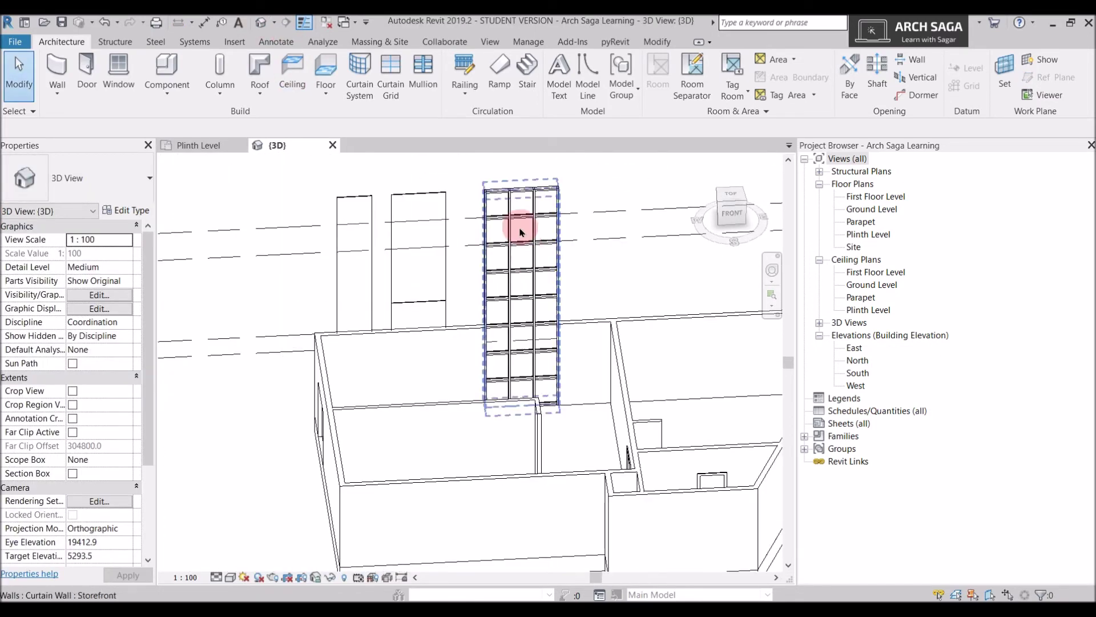
{"action": "left_click", "coordinate": [520, 227]}
{"action": "scroll", "coordinate": [562, 371], "scroll_direction": "up", "scroll_amount": 3}
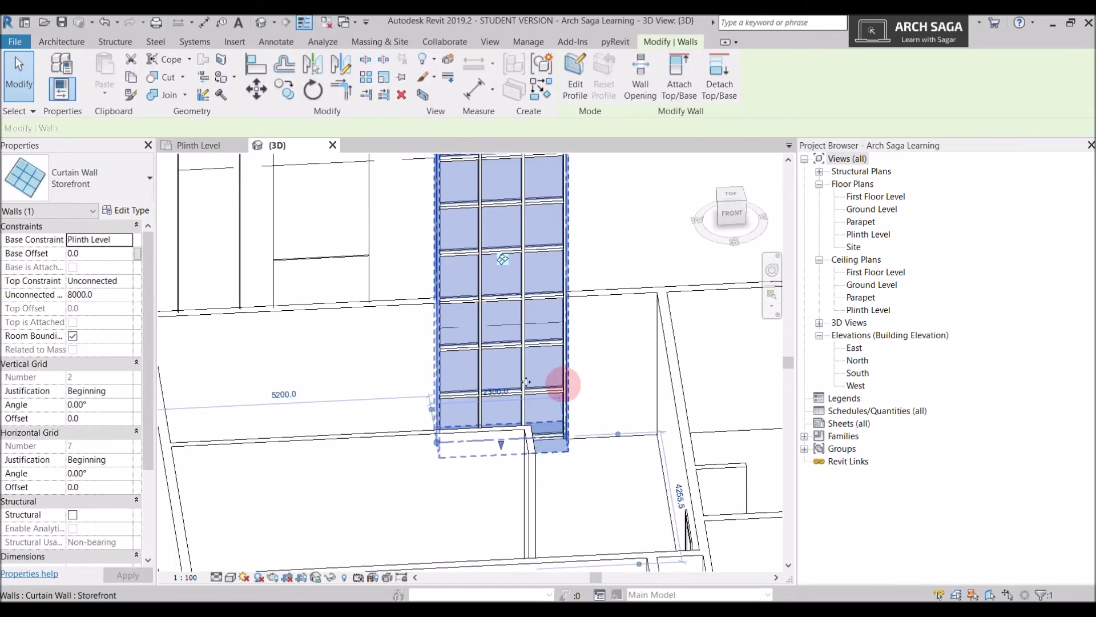
{"action": "scroll", "coordinate": [440, 342], "scroll_direction": "down", "scroll_amount": 2}
Select the Exterior Glazing and plain curtain walls in turn and examine where they overlap the brick wall in 3D
{"action": "left_click", "coordinate": [362, 282]}
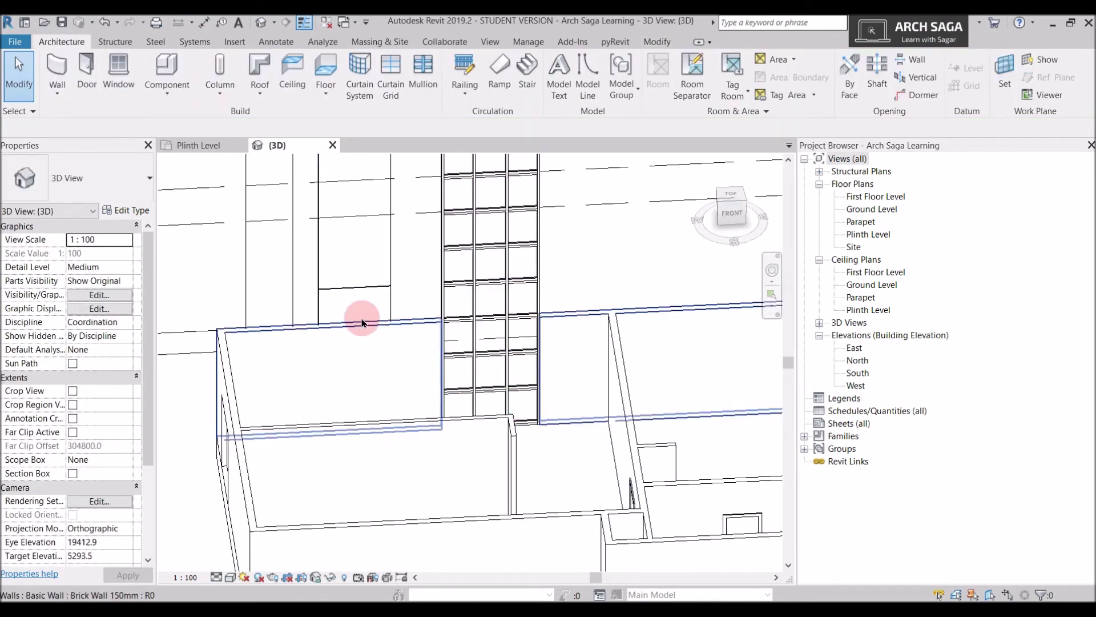
{"action": "left_click", "coordinate": [361, 304]}
{"action": "scroll", "coordinate": [431, 368], "scroll_direction": "up", "scroll_amount": 2}
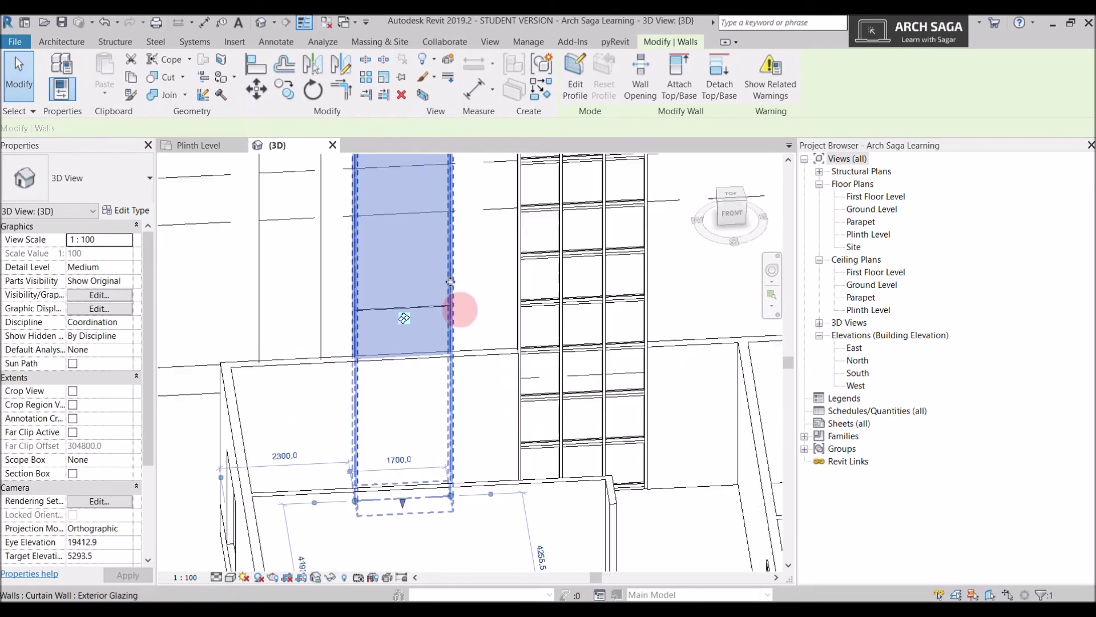
{"action": "double_click", "coordinate": [277, 297]}
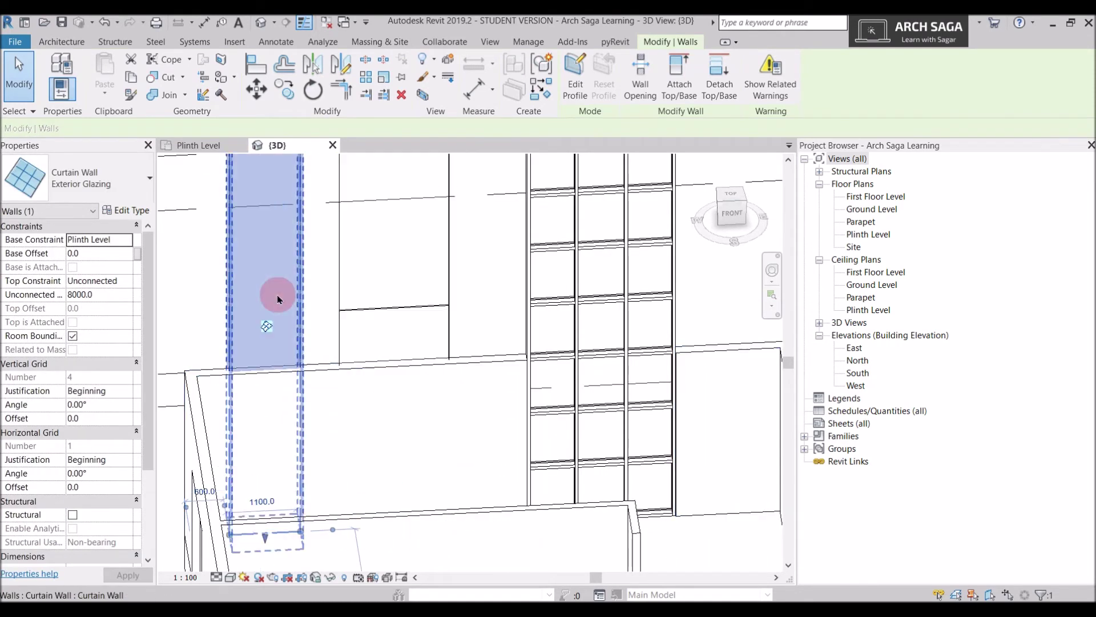
{"action": "left_click", "coordinate": [575, 64]}
{"action": "left_click", "coordinate": [294, 264]}
{"action": "scroll", "coordinate": [314, 314], "scroll_direction": "down", "scroll_amount": 3}
Return to the Plinth Level plan and focus on the plain and Exterior Glazing walls along the Living Room's upper wall
{"action": "left_click", "coordinate": [197, 145]}
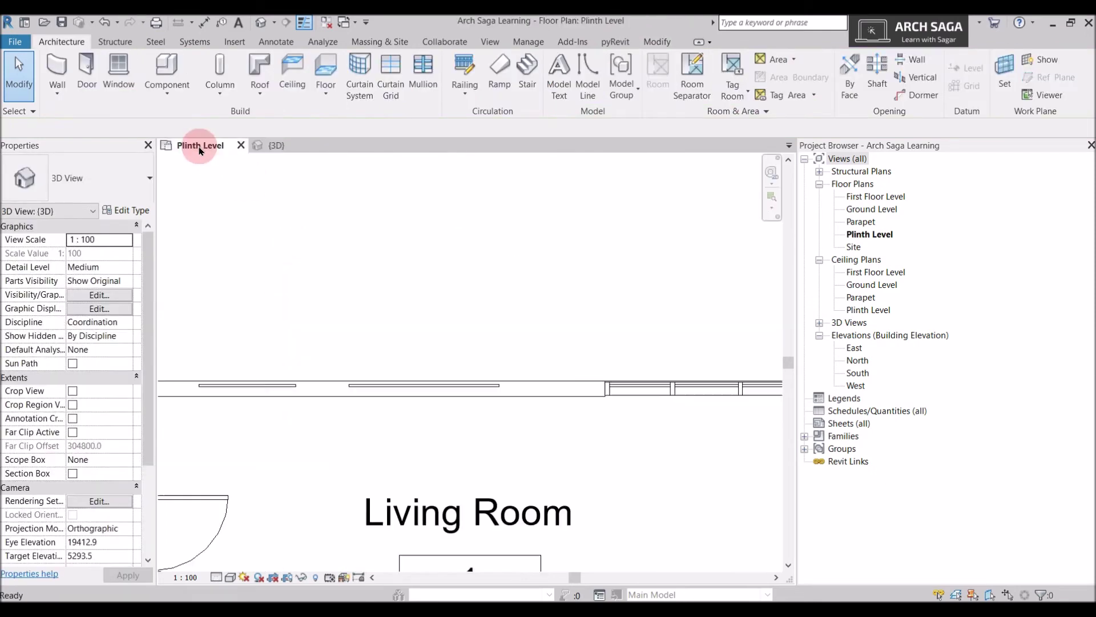
{"action": "scroll", "coordinate": [361, 409], "scroll_direction": "down", "scroll_amount": 1}
{"action": "scroll", "coordinate": [289, 407], "scroll_direction": "up", "scroll_amount": 3}
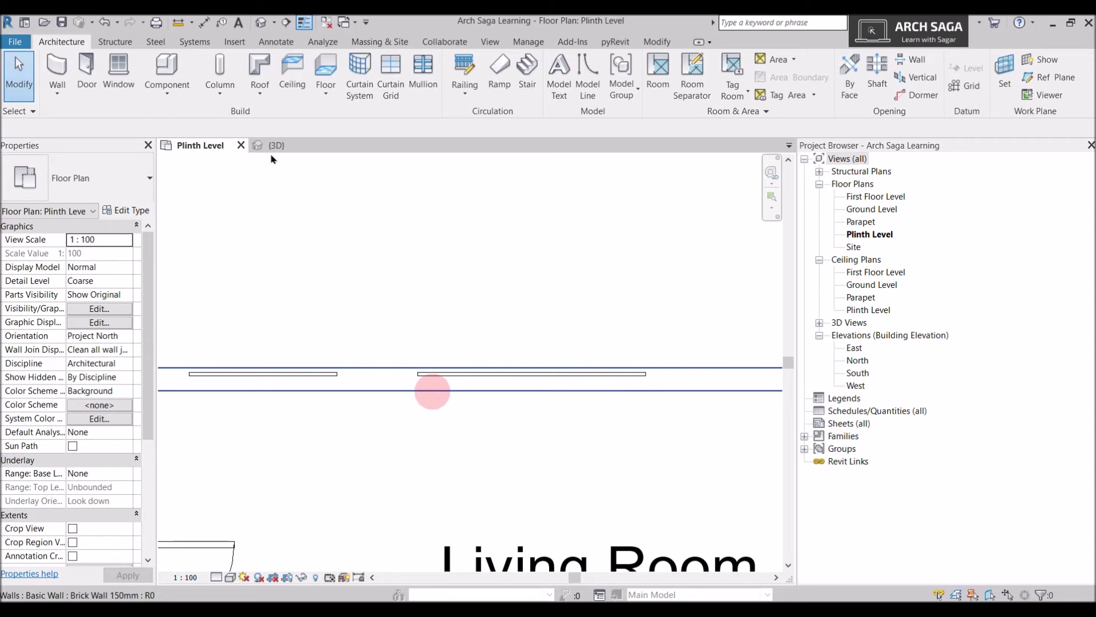
{"action": "left_click", "coordinate": [393, 389]}
{"action": "scroll", "coordinate": [393, 384], "scroll_direction": "down", "scroll_amount": 2}
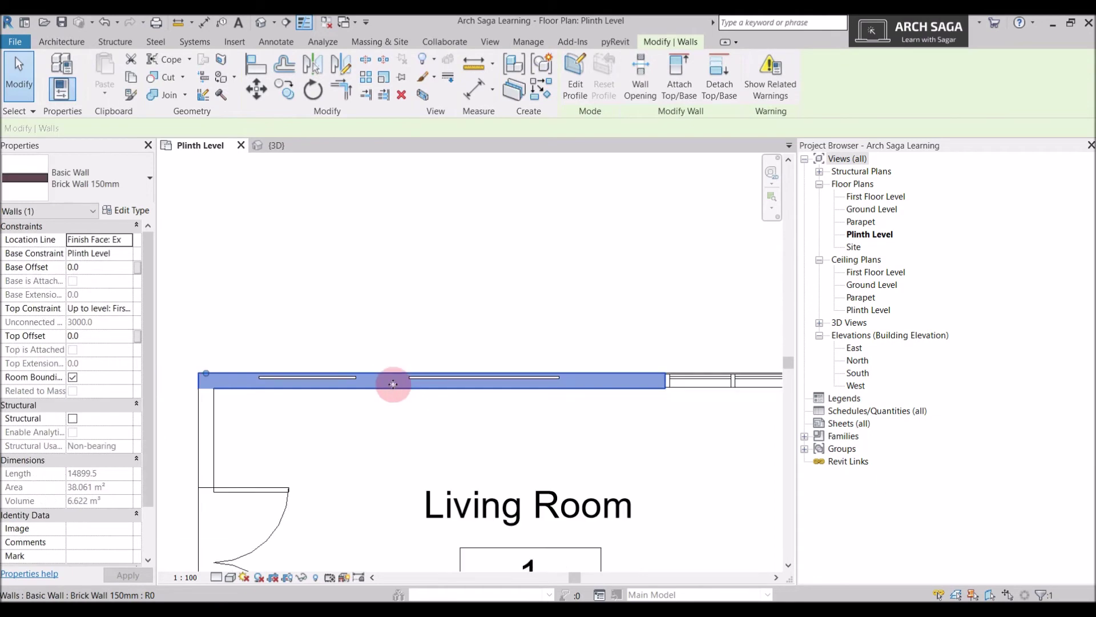
{"action": "left_click", "coordinate": [665, 46]}
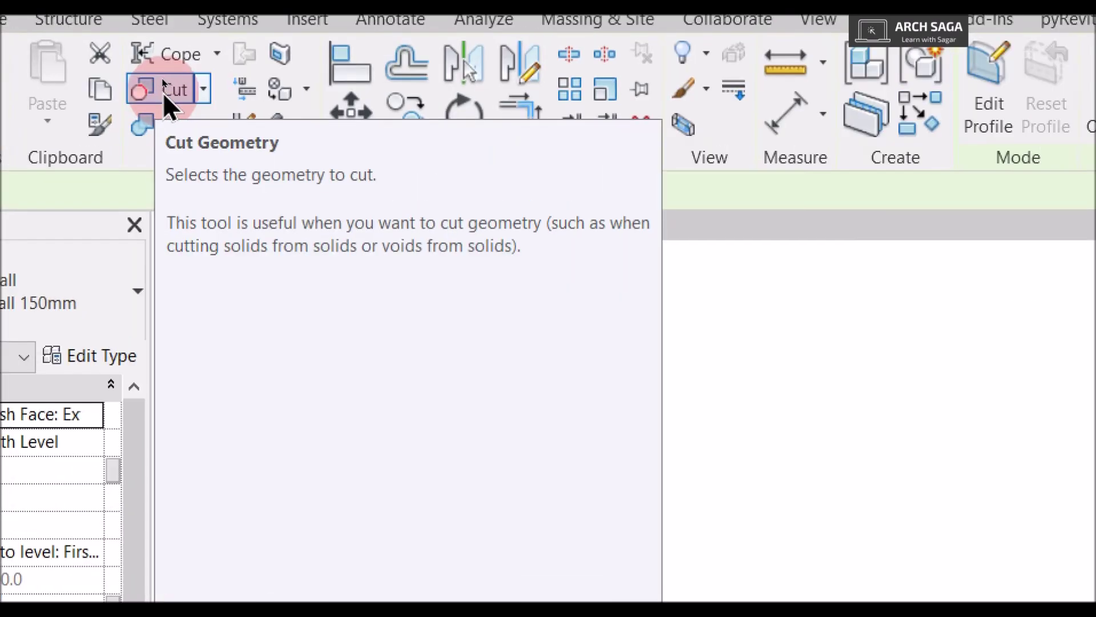
{"action": "left_click", "coordinate": [165, 80]}
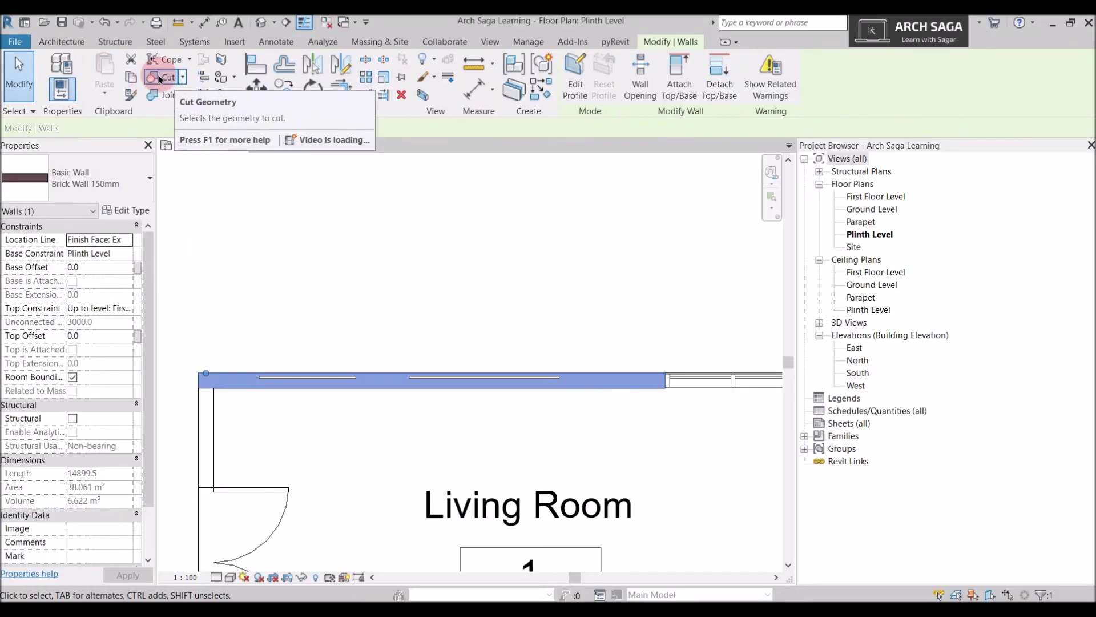
{"action": "scroll", "coordinate": [379, 379], "scroll_direction": "up", "scroll_amount": 1}
{"action": "key", "text": "Escape"}
{"action": "key", "text": "Escape"}
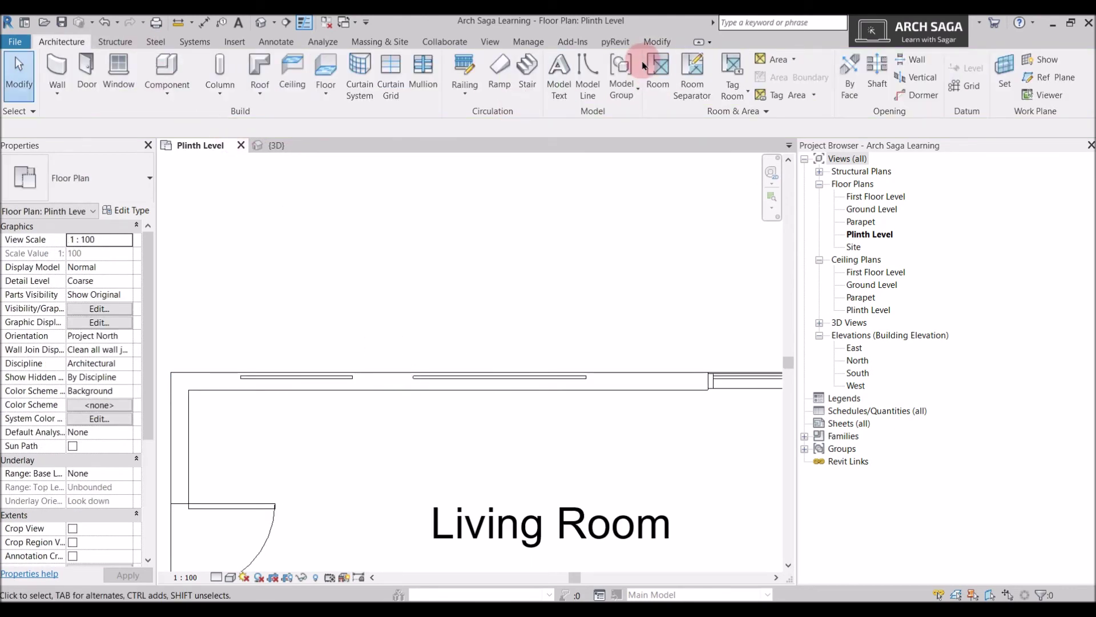
Try Cut Geometry with the Exterior Glazing wall's glazed panel as the first pick, and cancel the command
{"action": "left_click", "coordinate": [651, 46]}
{"action": "left_click", "coordinate": [166, 76]}
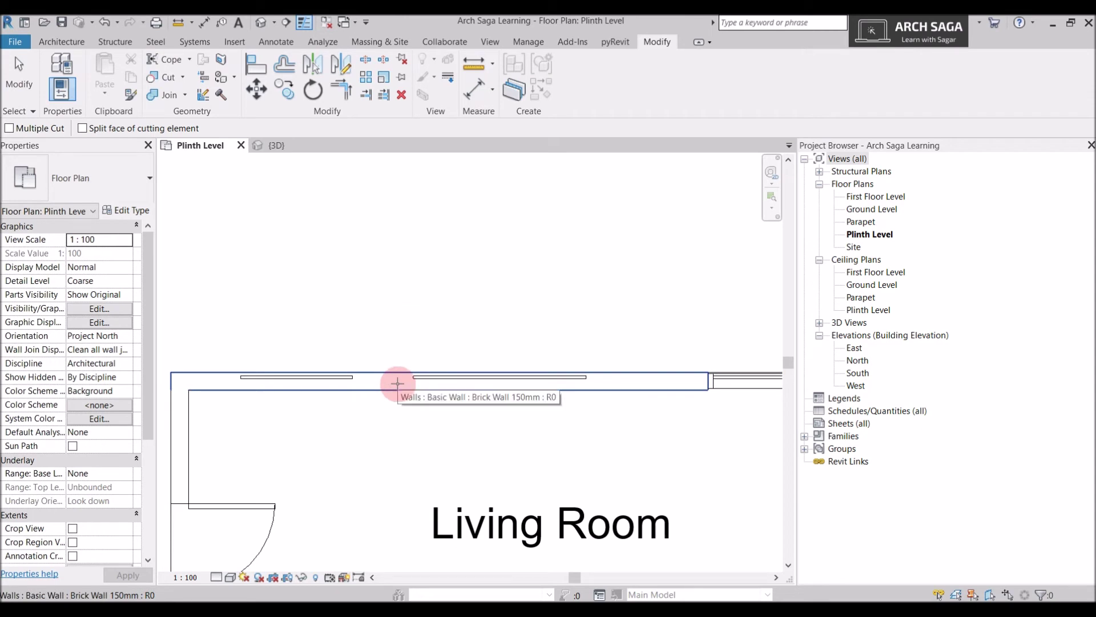
{"action": "left_click", "coordinate": [505, 379]}
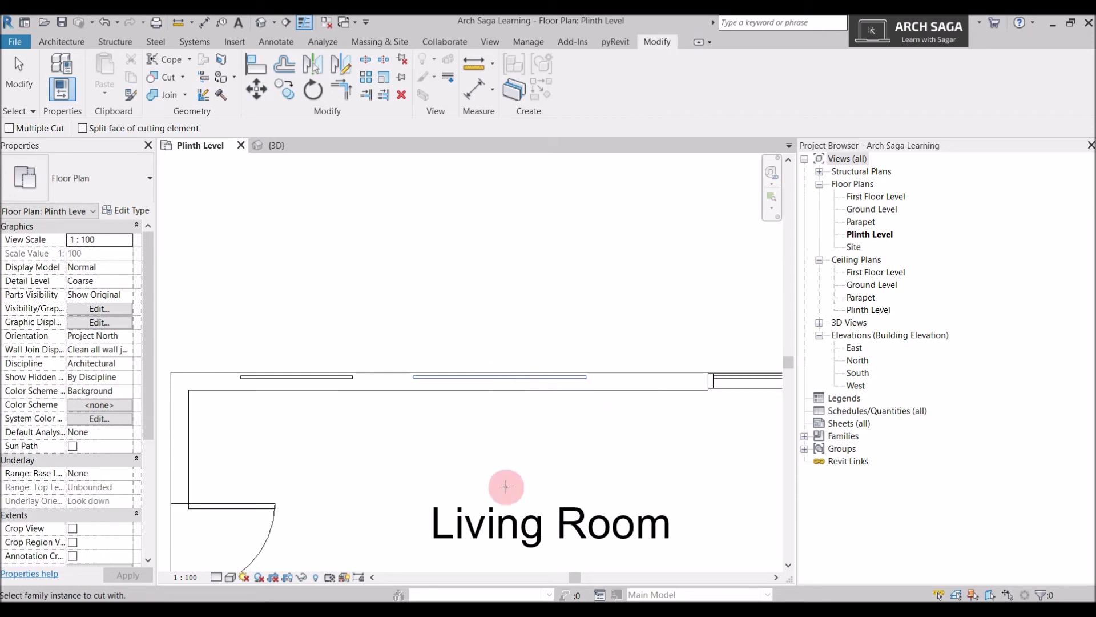
{"action": "key", "text": "Escape"}
Use Cut Geometry to cut the Exterior Glazing curtain wall out of the Living Room's upper brick wall
{"action": "scroll", "coordinate": [405, 391], "scroll_direction": "up", "scroll_amount": 1}
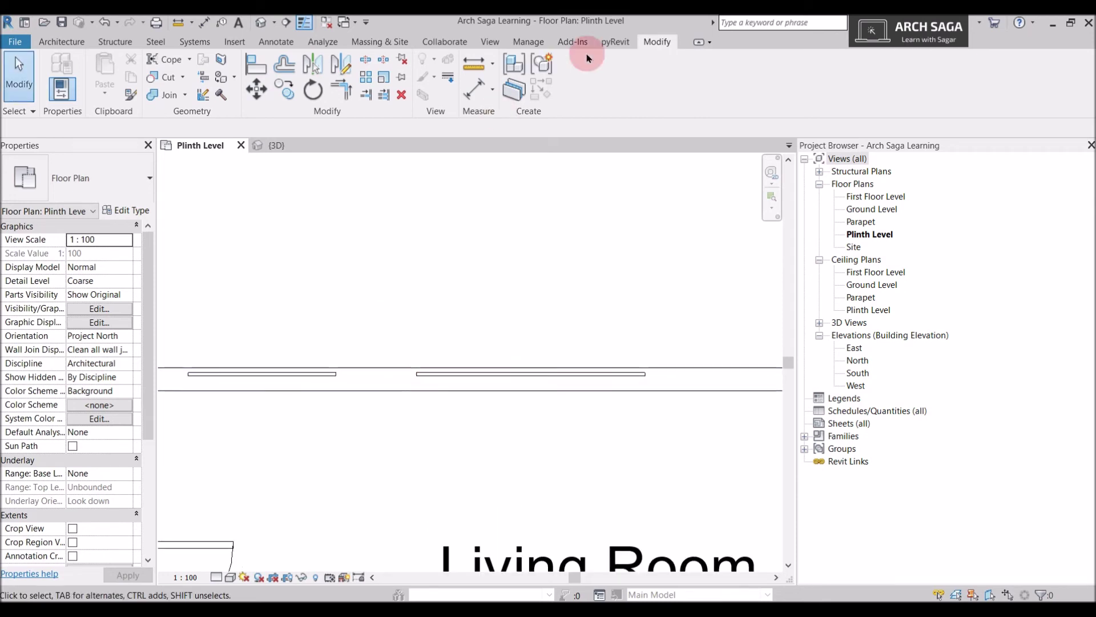
{"action": "left_click", "coordinate": [149, 87]}
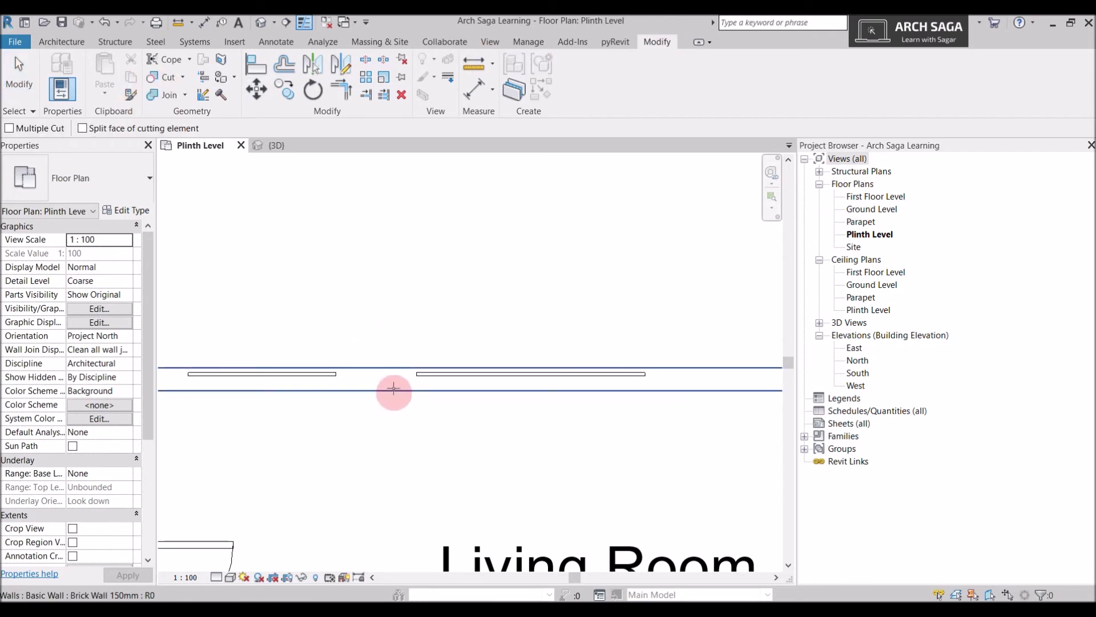
{"action": "left_click", "coordinate": [435, 376]}
Cut the plain Curtain Wall near the corner out of the same brick wall, continuing with Cut Geometry
{"action": "scroll", "coordinate": [600, 436], "scroll_direction": "down", "scroll_amount": 2}
{"action": "left_click", "coordinate": [612, 386]}
{"action": "left_click", "coordinate": [318, 404]}
{"action": "left_click", "coordinate": [236, 397]}
{"action": "scroll", "coordinate": [240, 396], "scroll_direction": "up", "scroll_amount": 1}
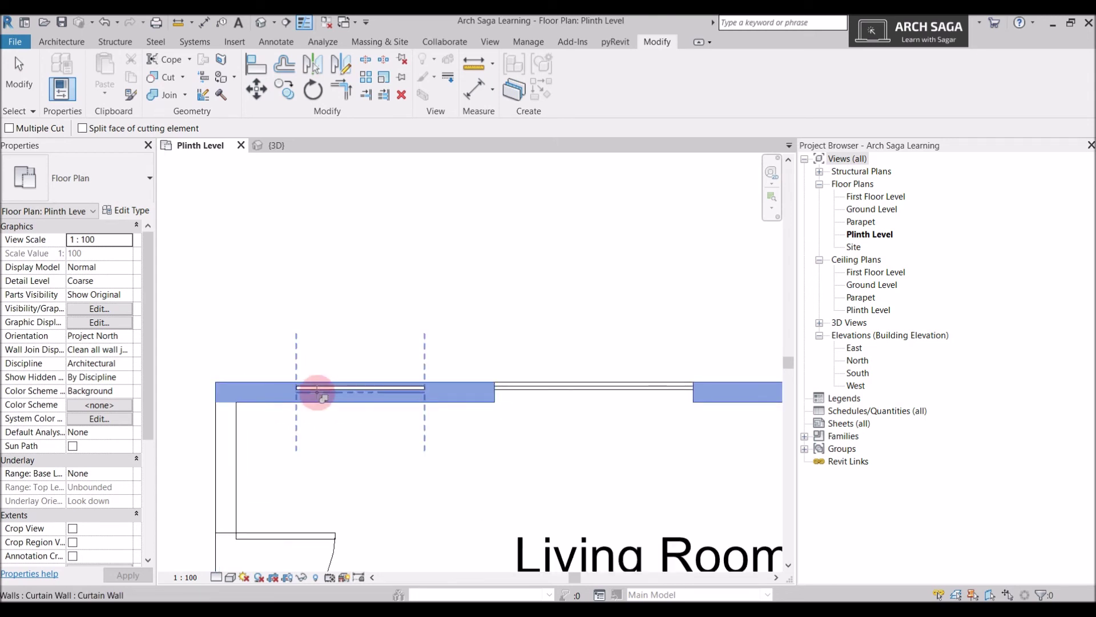
{"action": "left_click", "coordinate": [318, 391]}
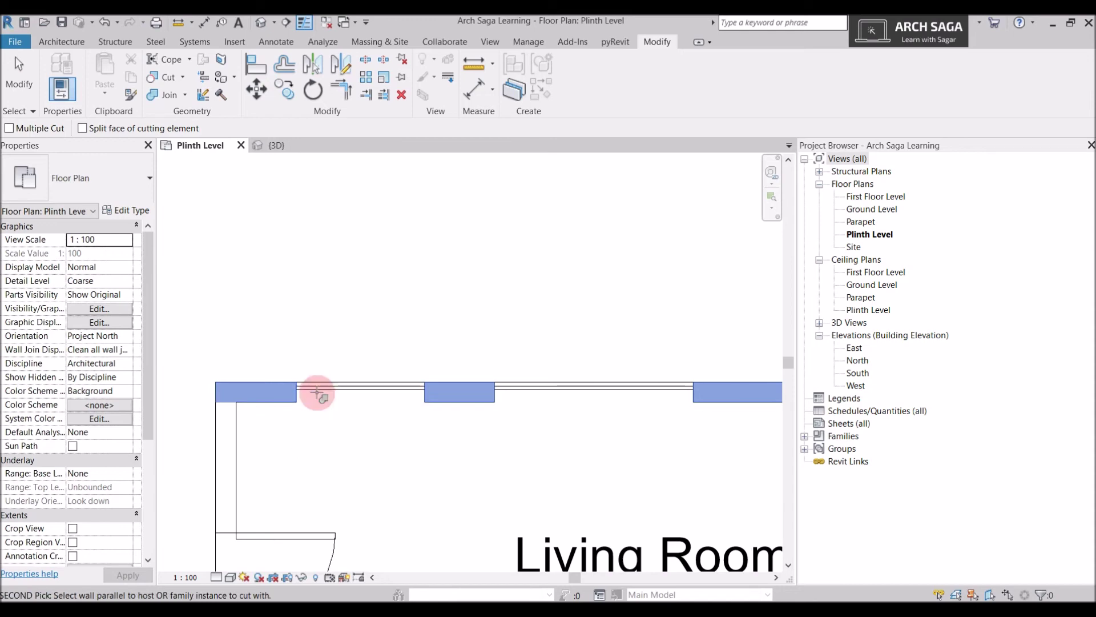
End Cut Geometry and switch to the 3D view to examine how the three curtain walls sit in the brick wall
{"action": "key", "text": "Escape"}
{"action": "left_click", "coordinate": [275, 146]}
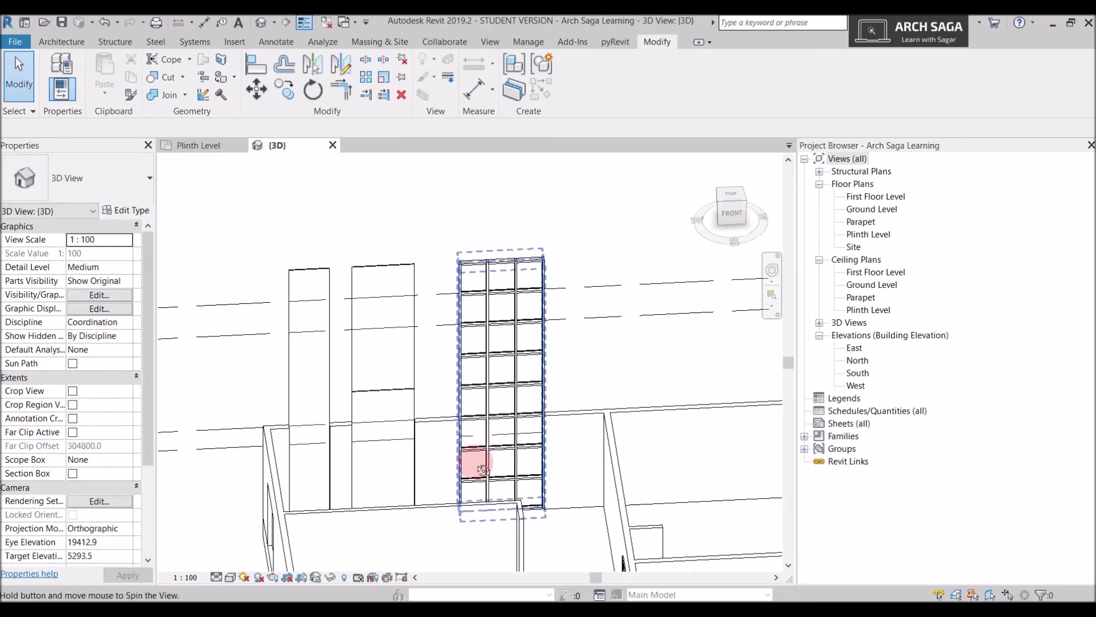
{"action": "scroll", "coordinate": [446, 466], "scroll_direction": "up", "scroll_amount": 1}
{"action": "left_click", "coordinate": [446, 464]}
{"action": "middle_click_drag", "start_coordinate": [446, 462], "coordinate": [367, 489], "text": "shift"}
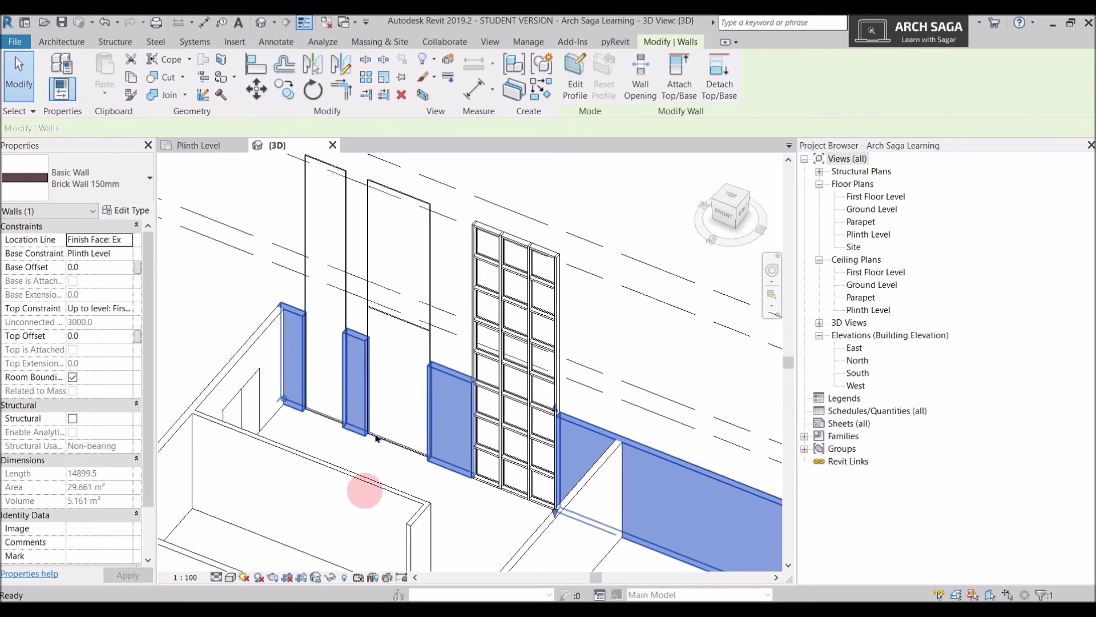
{"action": "left_click", "coordinate": [421, 269]}
{"action": "scroll", "coordinate": [394, 292], "scroll_direction": "up", "scroll_amount": 5}
{"action": "left_click", "coordinate": [292, 251]}
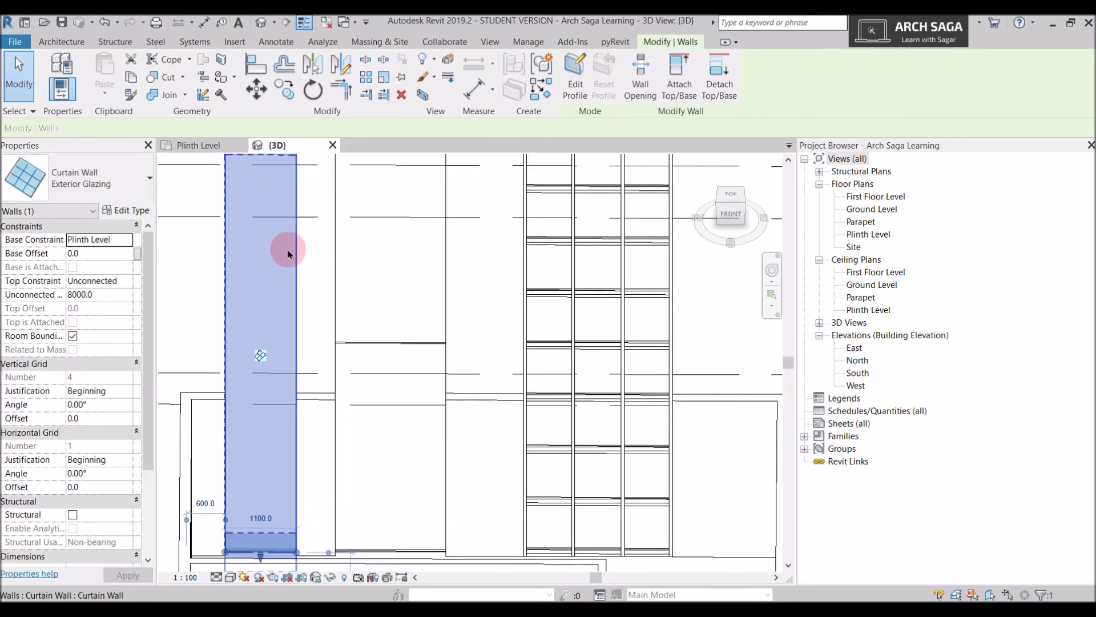
{"action": "scroll", "coordinate": [569, 331], "scroll_direction": "down", "scroll_amount": 2}
{"action": "left_click", "coordinate": [596, 304]}
{"action": "key", "text": "Escape"}
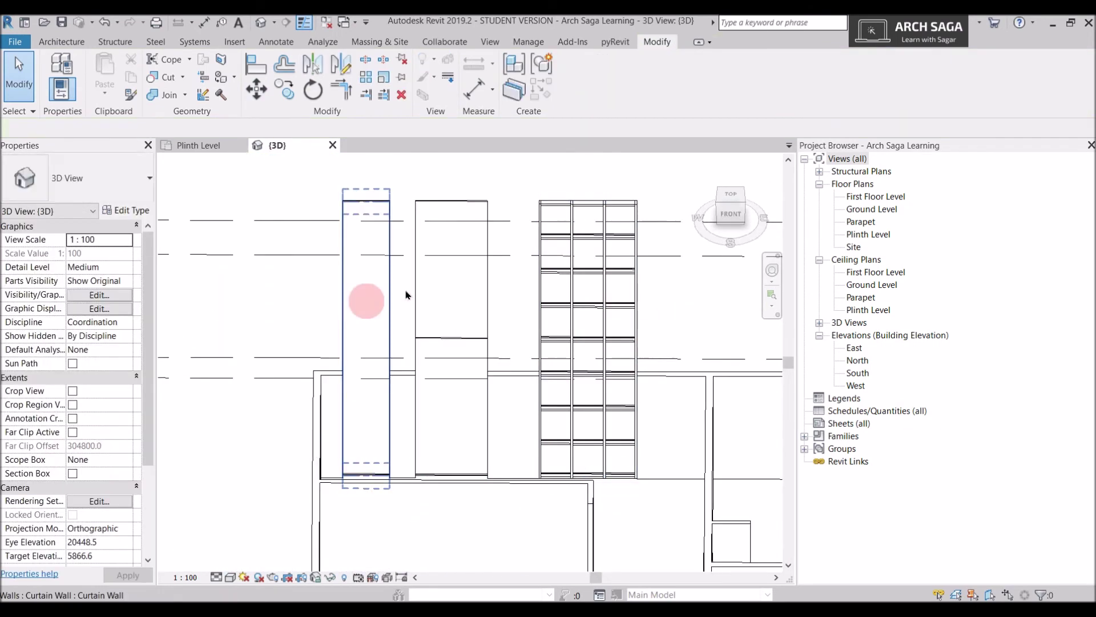
{"action": "middle_click_drag", "start_coordinate": [665, 402], "coordinate": [636, 384], "text": "shift"}
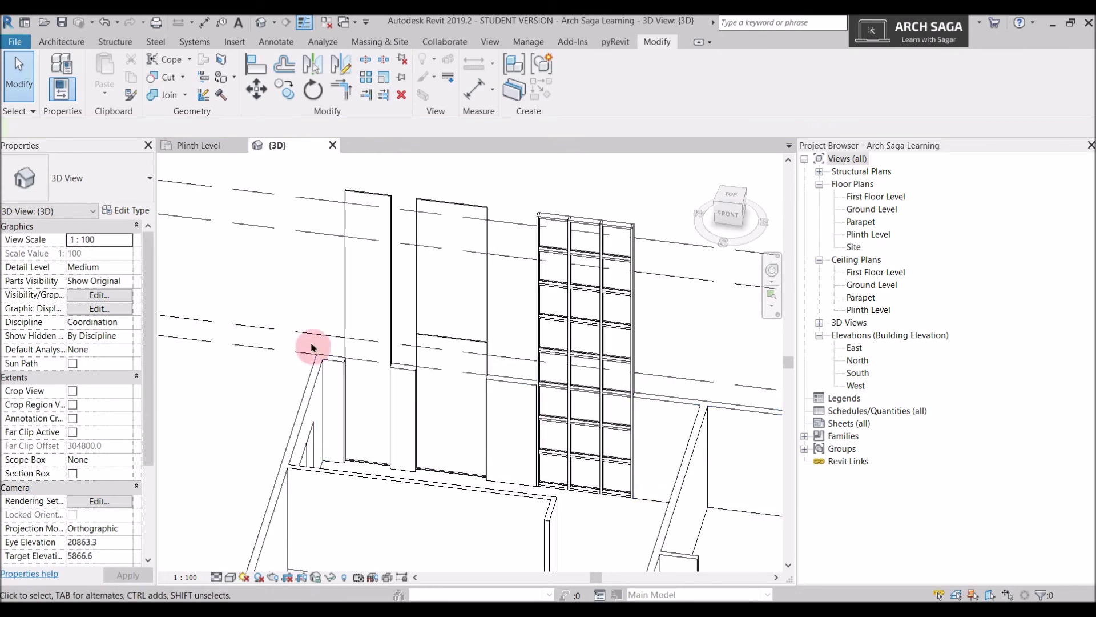
{"action": "middle_click_drag", "start_coordinate": [436, 293], "coordinate": [461, 318], "text": "shift"}
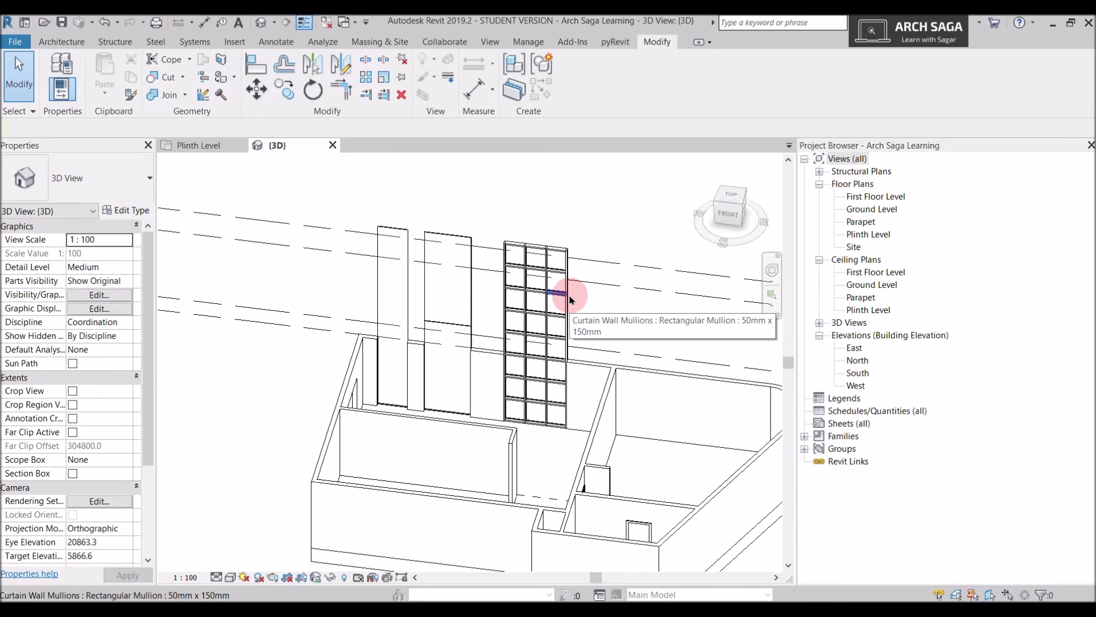
{"action": "scroll", "coordinate": [579, 362], "scroll_direction": "up", "scroll_amount": 2}
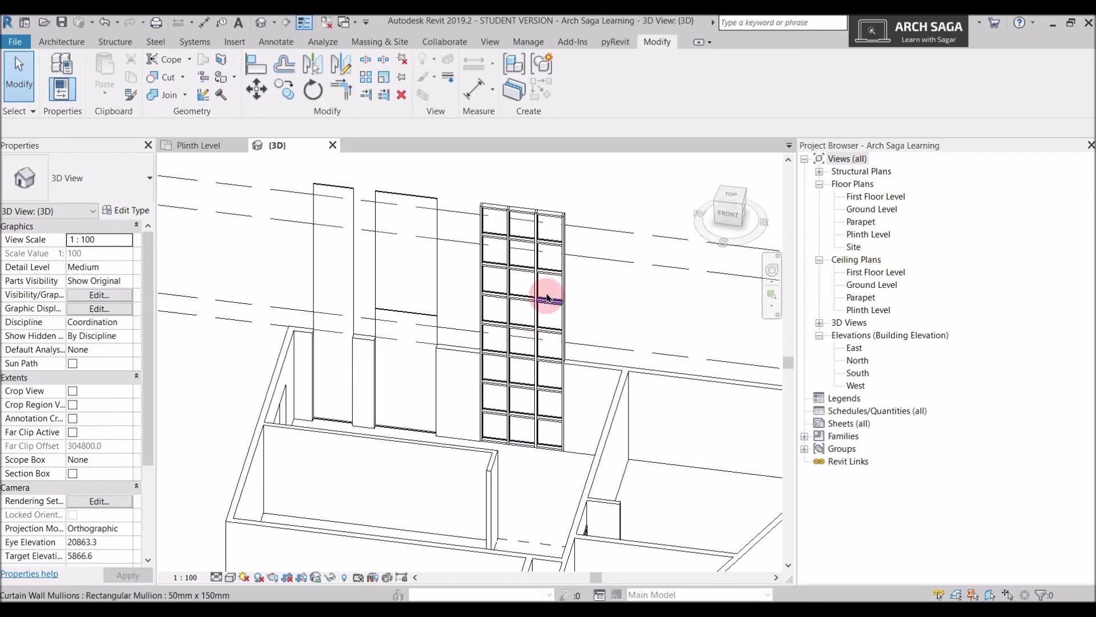
Set the Storefront curtain wall's top constraint to Up to level: First Floor Level
{"action": "left_click", "coordinate": [554, 223]}
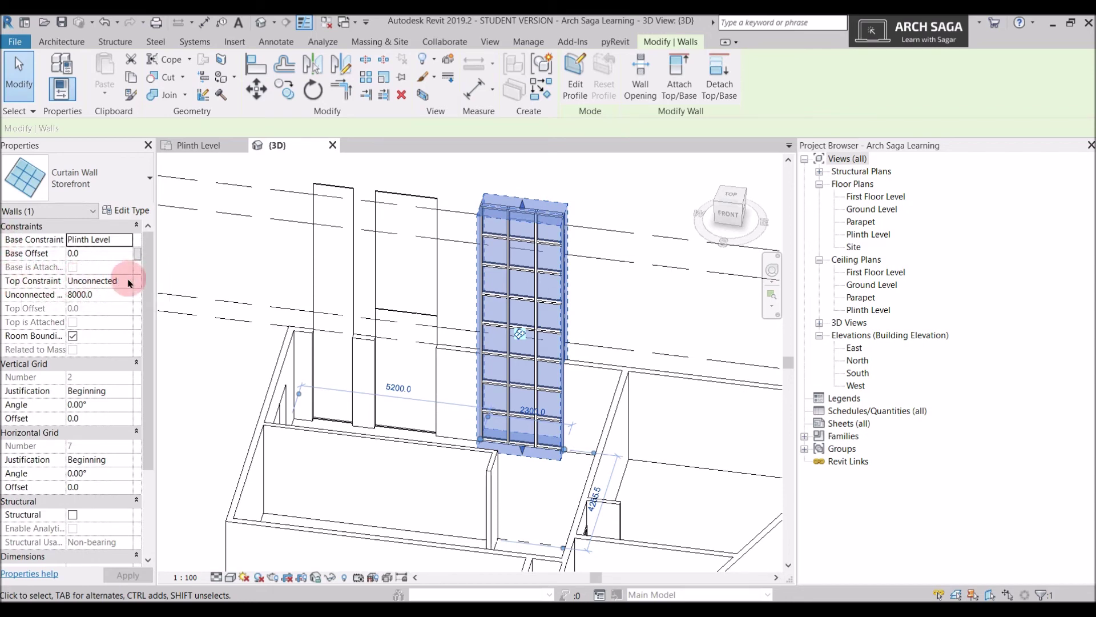
{"action": "scroll", "coordinate": [129, 282], "scroll_direction": "down", "scroll_amount": 3}
{"action": "scroll", "coordinate": [307, 268], "scroll_direction": "down", "scroll_amount": 4}
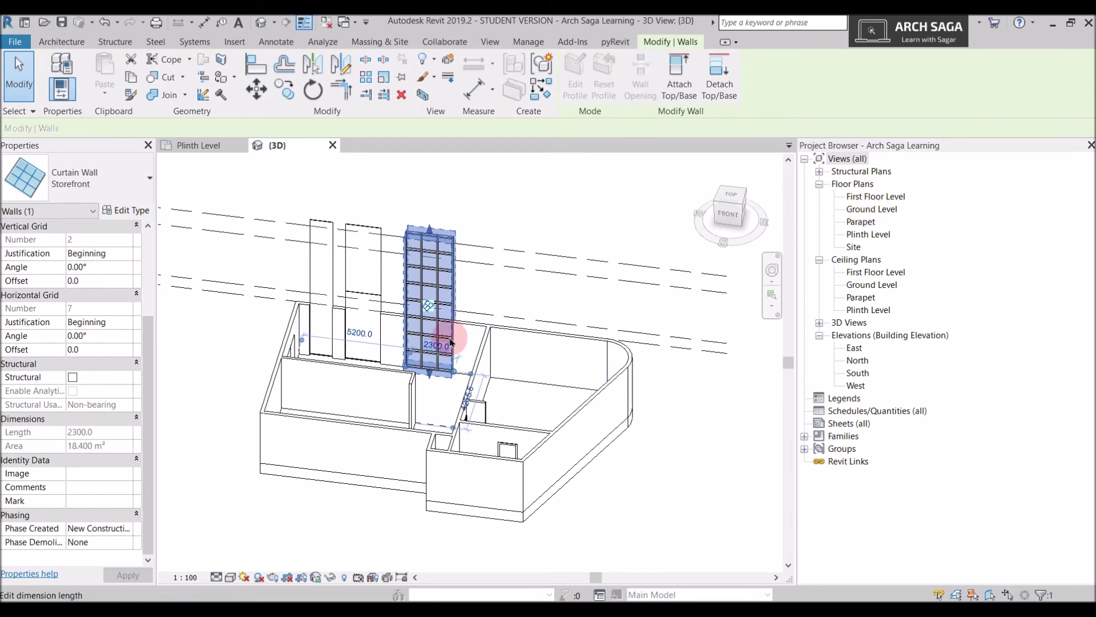
{"action": "scroll", "coordinate": [451, 339], "scroll_direction": "up", "scroll_amount": 2}
{"action": "middle_click_drag", "start_coordinate": [481, 358], "coordinate": [606, 425]}
{"action": "left_click", "coordinate": [447, 313]}
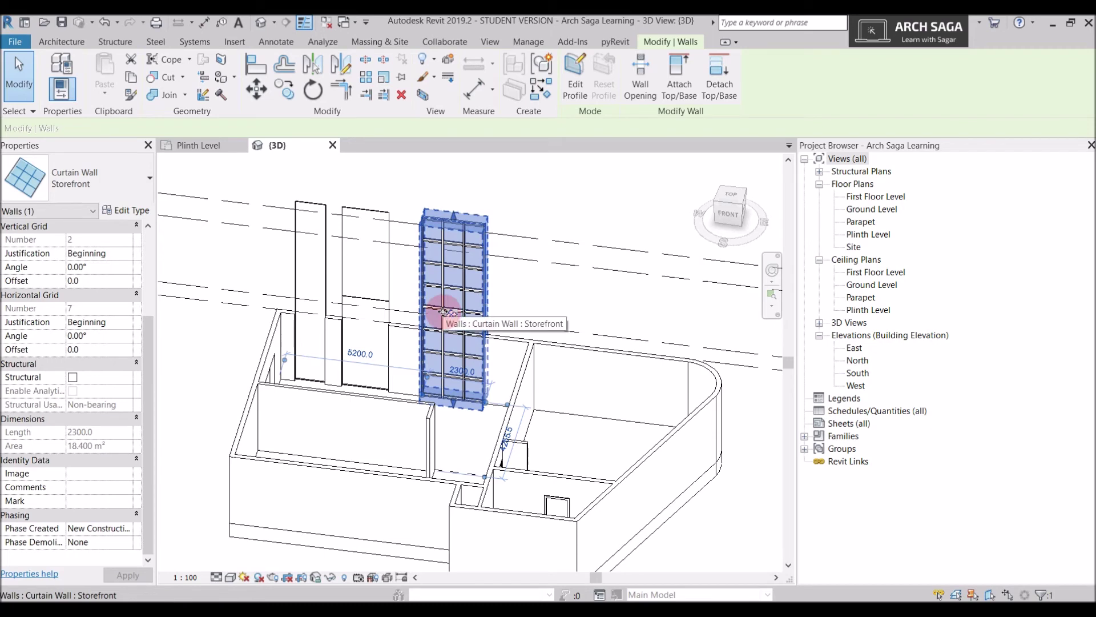
{"action": "scroll", "coordinate": [11, 272], "scroll_direction": "up", "scroll_amount": 5}
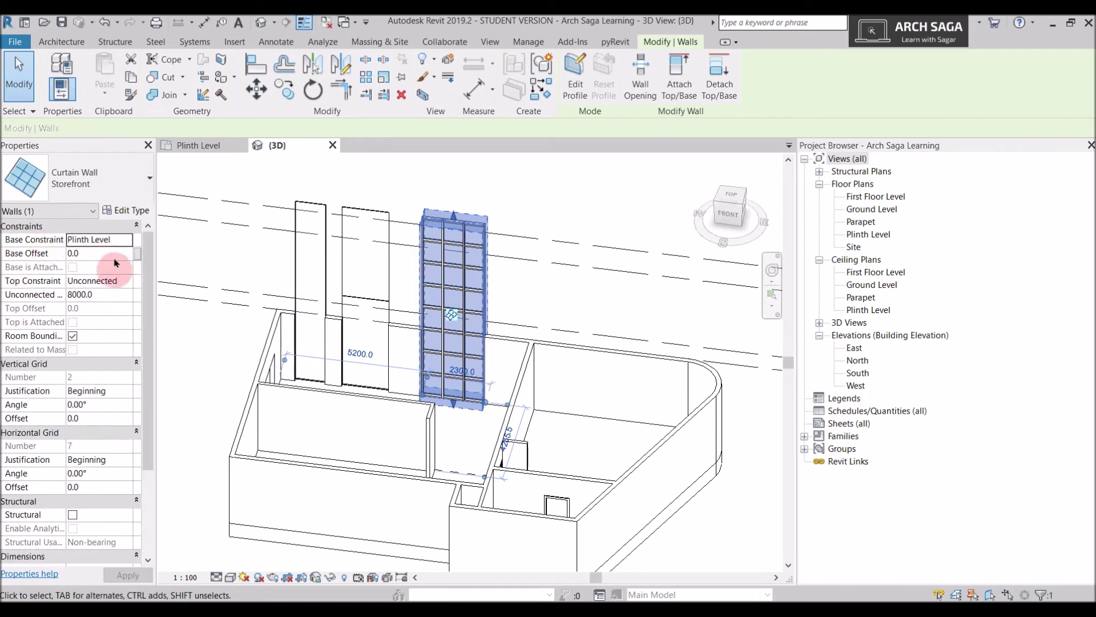
{"action": "left_click", "coordinate": [129, 281]}
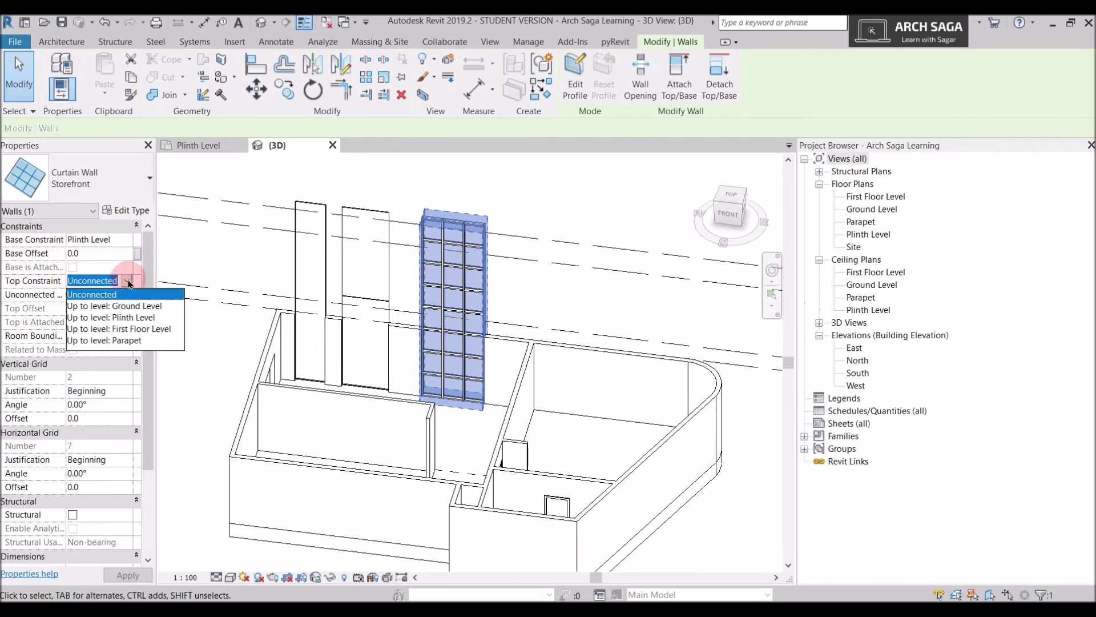
{"action": "left_click", "coordinate": [129, 329]}
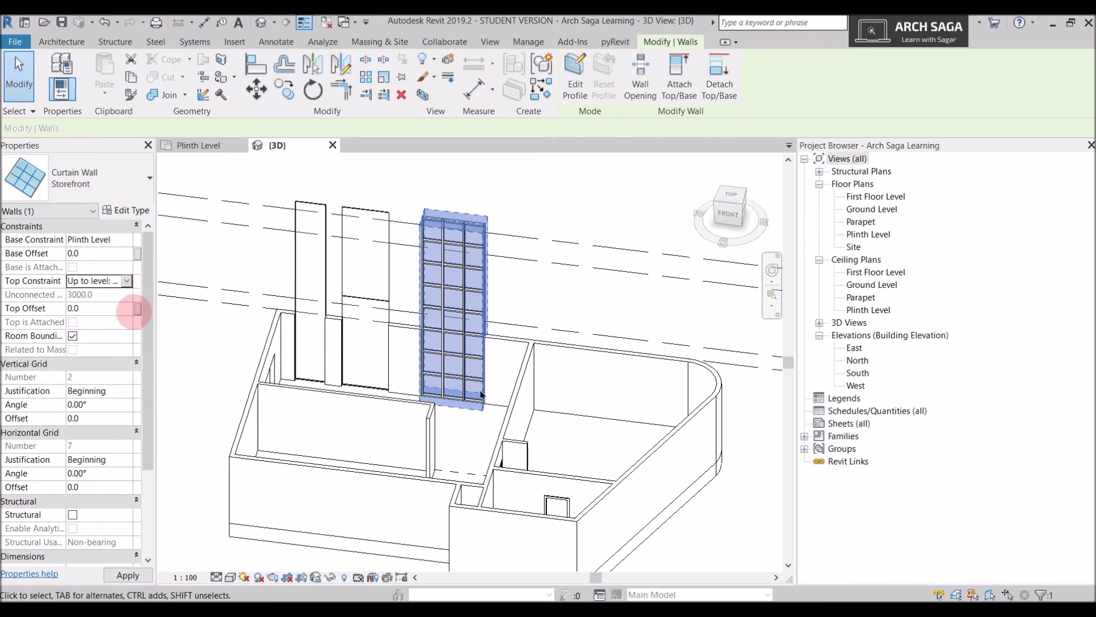
{"action": "left_click", "coordinate": [543, 321]}
{"action": "scroll", "coordinate": [472, 362], "scroll_direction": "up", "scroll_amount": 3}
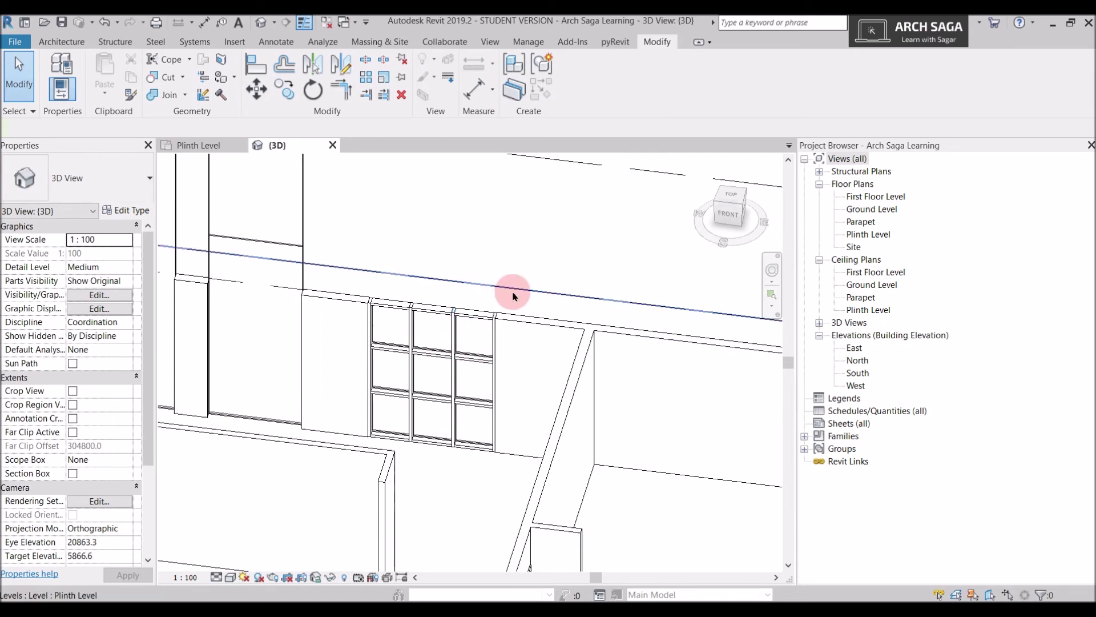
Set the Exterior Glazing curtain wall's top constraint to Up to level: First Floor Level
{"action": "scroll", "coordinate": [446, 327], "scroll_direction": "down", "scroll_amount": 3}
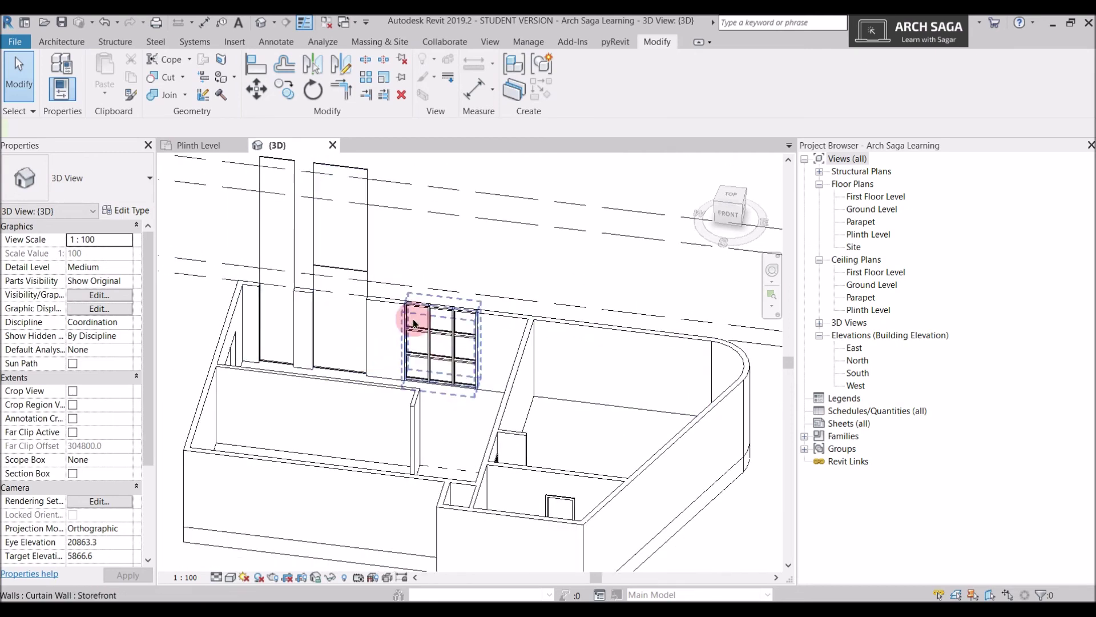
{"action": "left_click", "coordinate": [337, 243]}
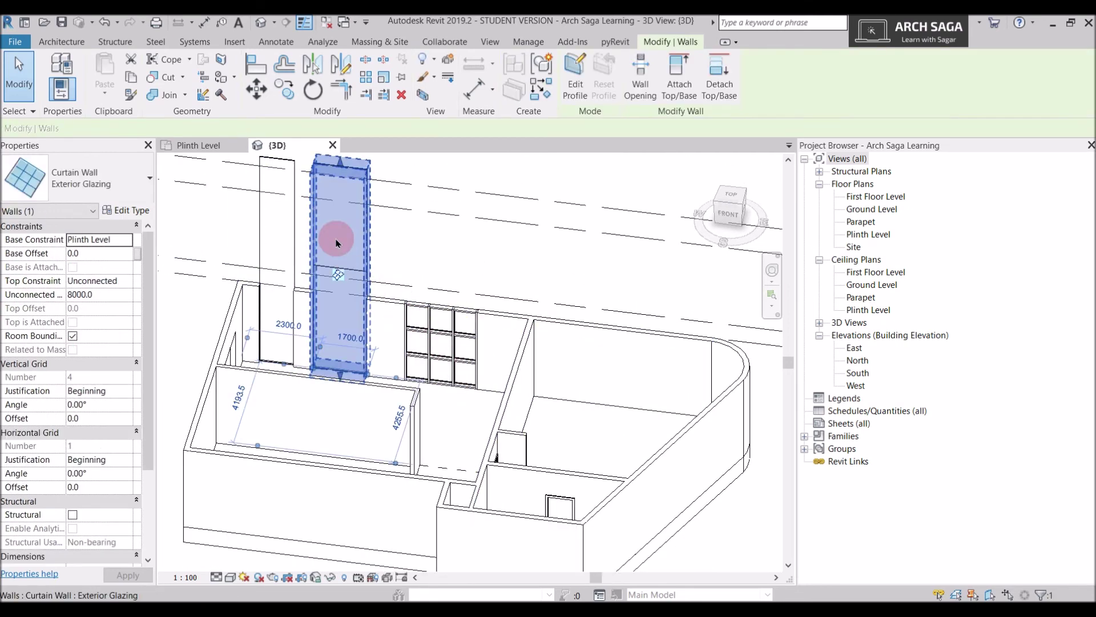
{"action": "left_click", "coordinate": [128, 280]}
{"action": "left_click", "coordinate": [141, 330]}
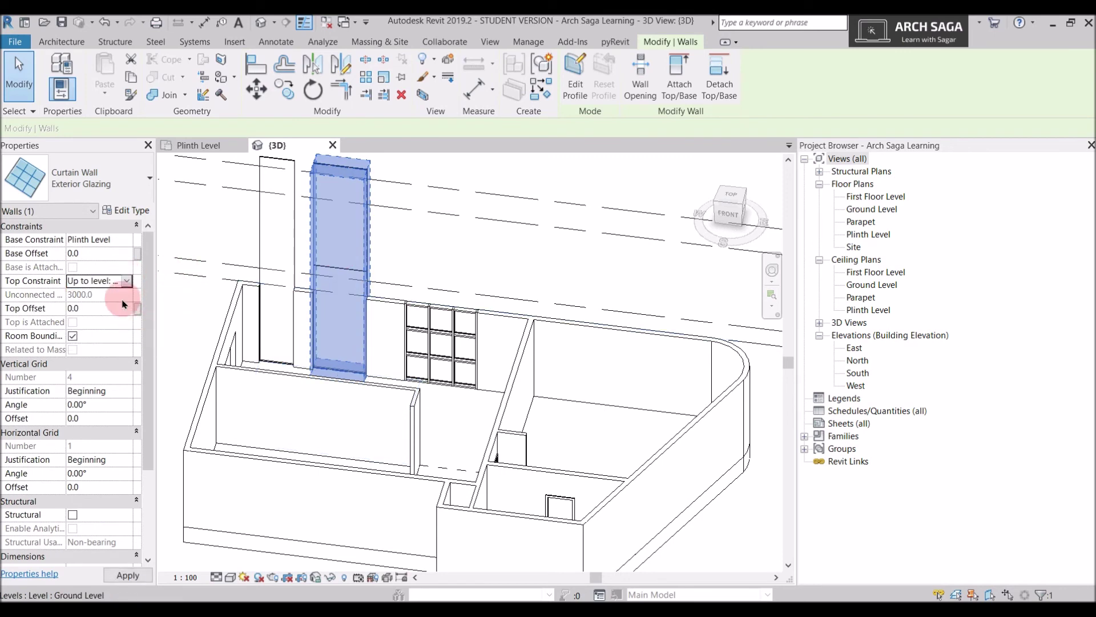
{"action": "scroll", "coordinate": [402, 294], "scroll_direction": "up", "scroll_amount": 5}
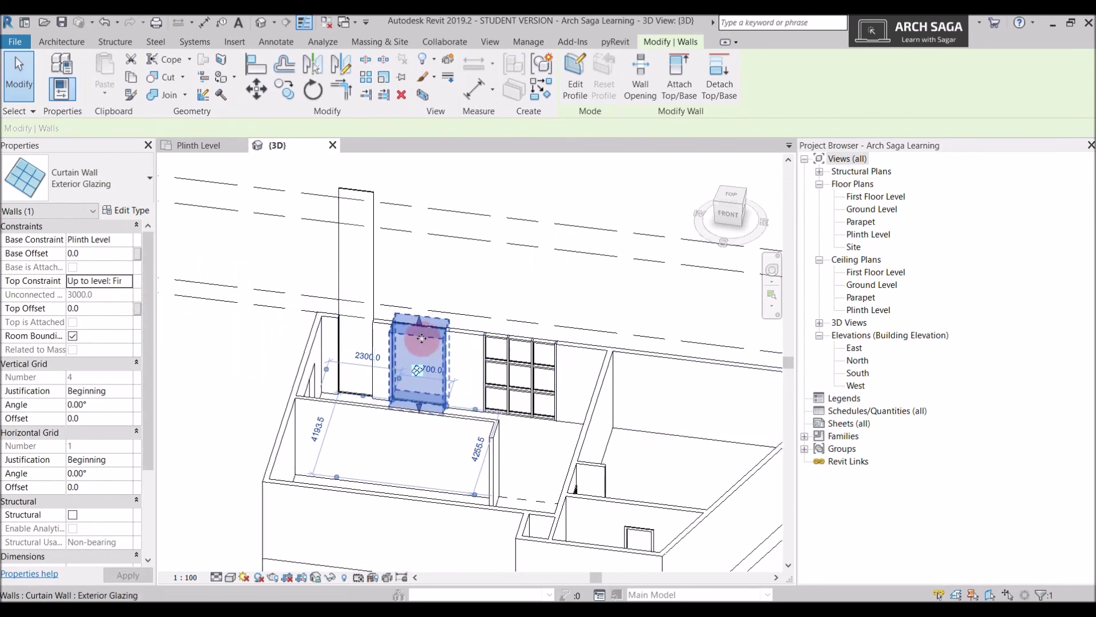
{"action": "key", "text": "Escape"}
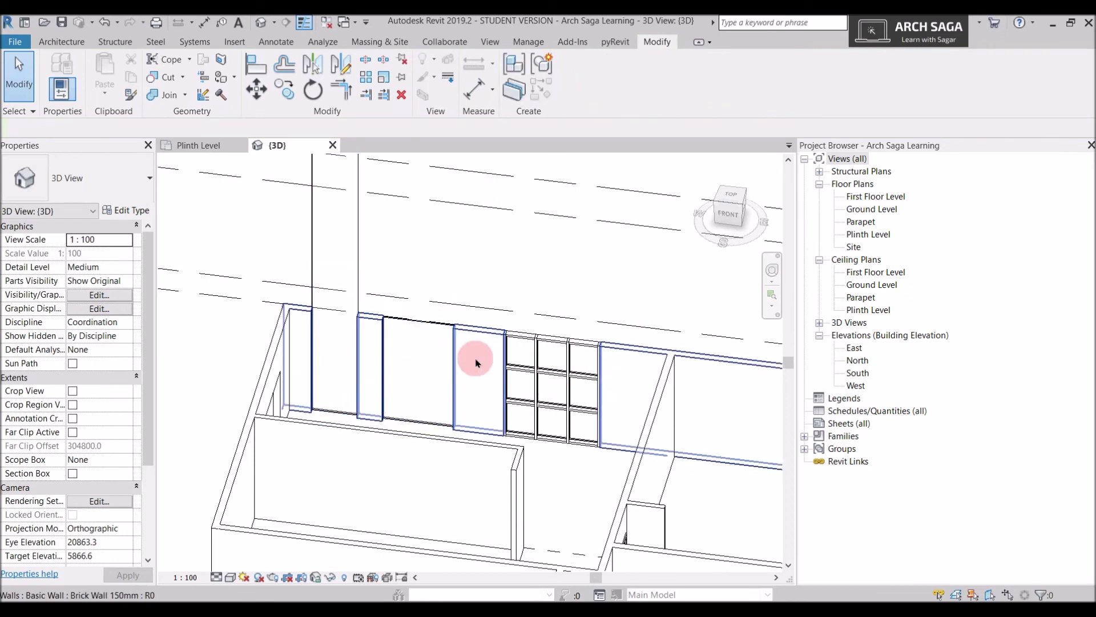
Constrain the top of the plain Curtain Wall near the corner up to the First Floor Level
{"action": "left_click", "coordinate": [355, 227]}
{"action": "middle_click_drag", "start_coordinate": [382, 230], "coordinate": [416, 257]}
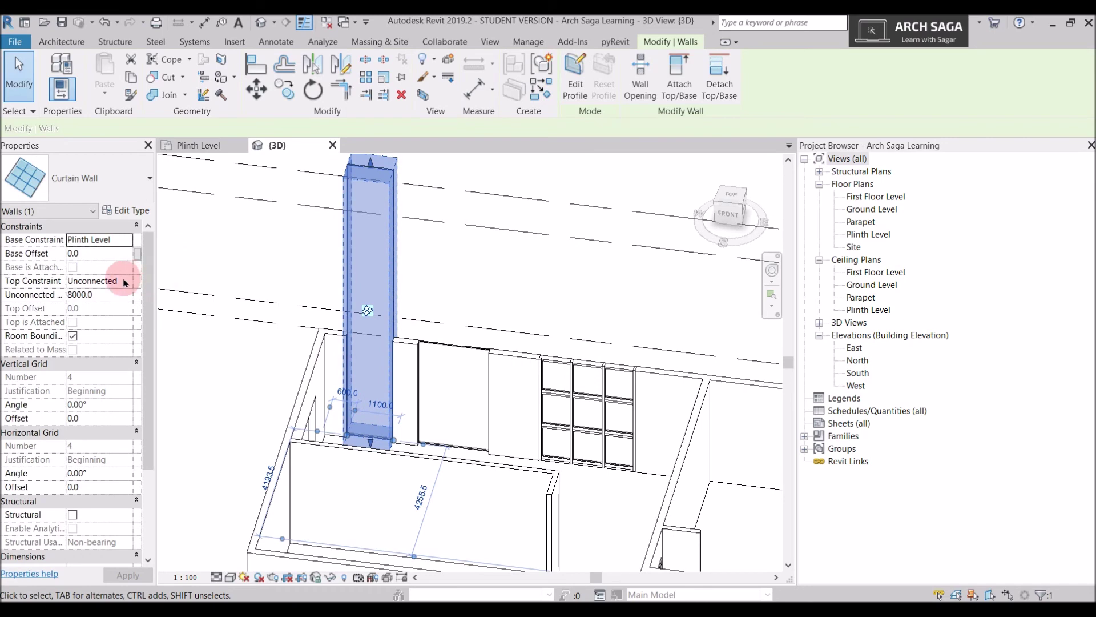
{"action": "left_click", "coordinate": [125, 281]}
{"action": "left_click", "coordinate": [125, 281]}
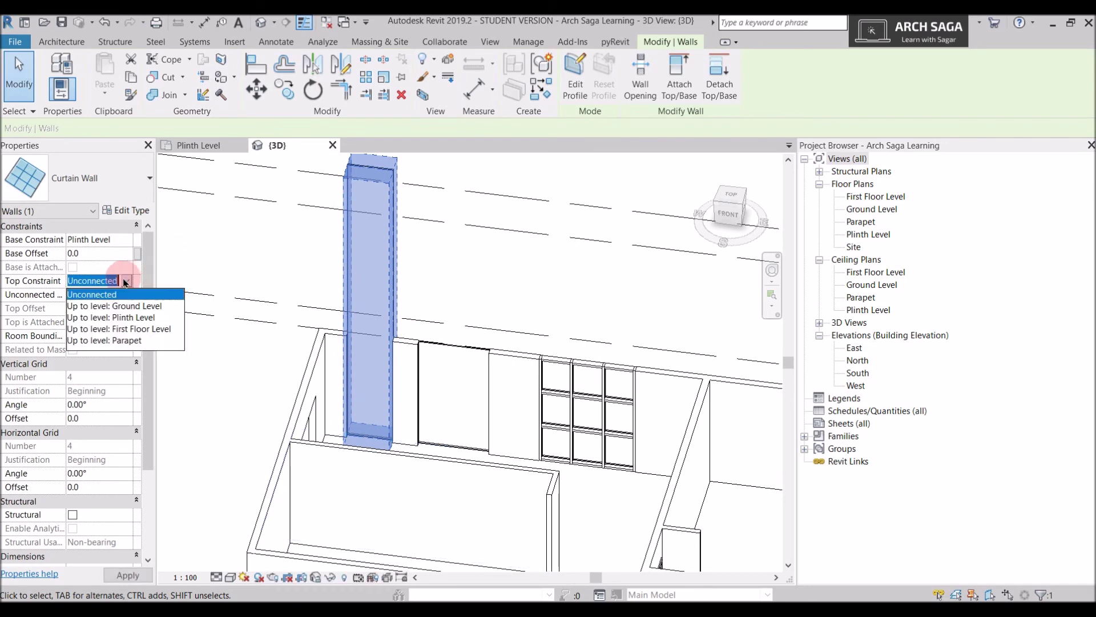
{"action": "left_click", "coordinate": [126, 330]}
{"action": "left_click", "coordinate": [526, 326]}
Examine the three curtain walls from the outer side of the brick wall
{"action": "middle_click_drag", "start_coordinate": [614, 376], "coordinate": [396, 426], "text": "shift"}
{"action": "left_click", "coordinate": [477, 402]}
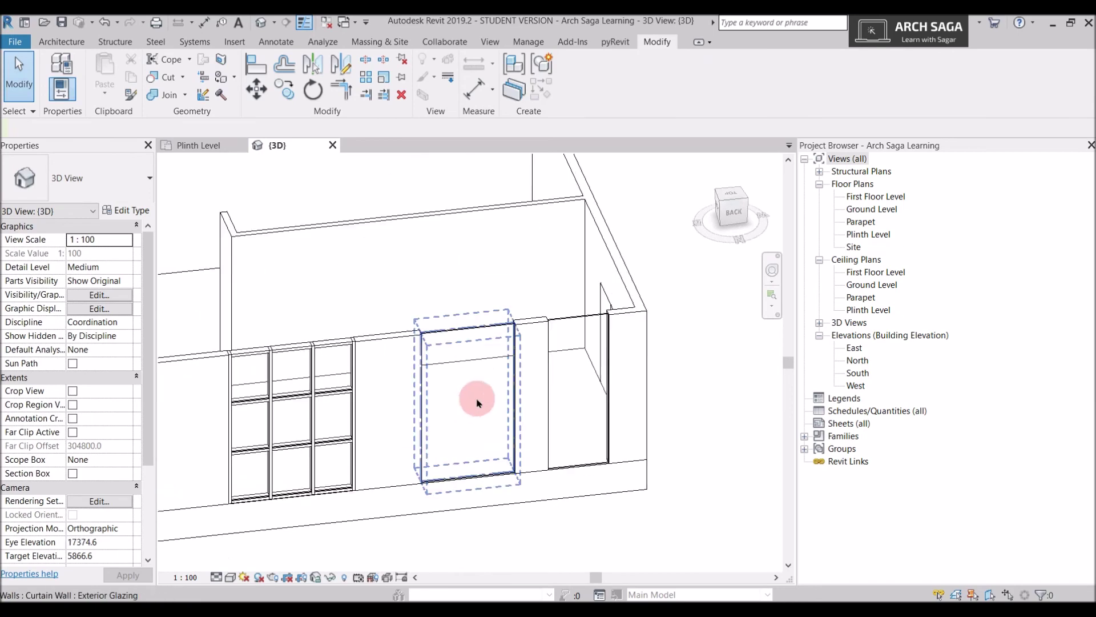
{"action": "left_click", "coordinate": [478, 402]}
{"action": "middle_click_drag", "start_coordinate": [492, 404], "coordinate": [462, 380], "text": "shift"}
{"action": "scroll", "coordinate": [452, 404], "scroll_direction": "up", "scroll_amount": 1}
{"action": "key", "text": "Escape"}
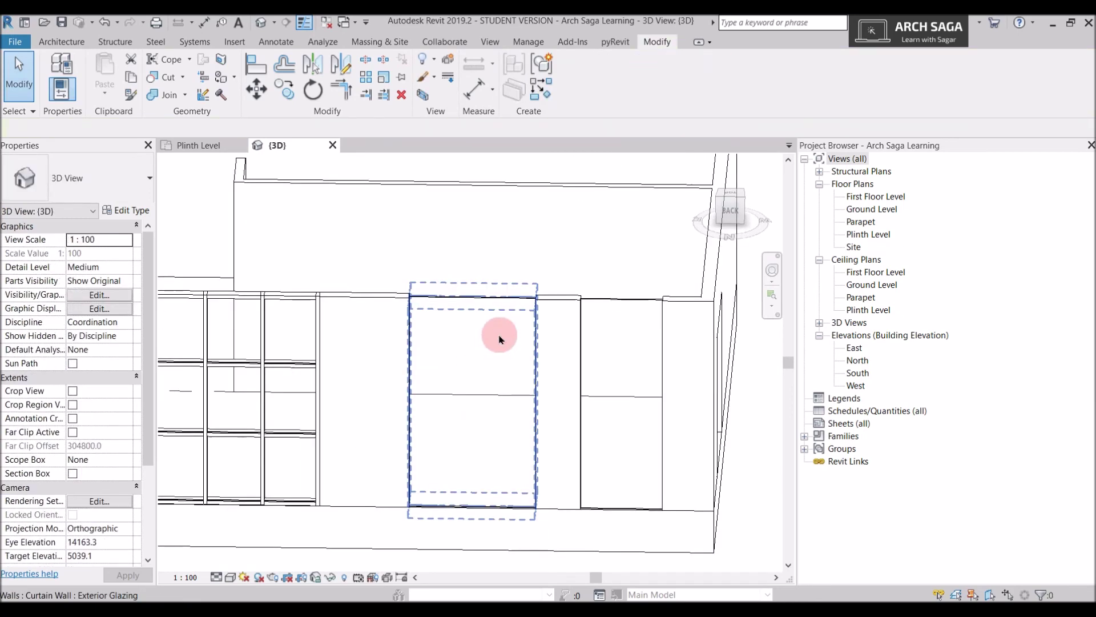
{"action": "scroll", "coordinate": [499, 337], "scroll_direction": "down", "scroll_amount": 1}
{"action": "scroll", "coordinate": [493, 349], "scroll_direction": "down", "scroll_amount": 1}
Add Curtain Grid lines to the Exterior Glazing wall: one horizontal about 1000 mm below its top and one vertical at mid-width
{"action": "left_click", "coordinate": [492, 363]}
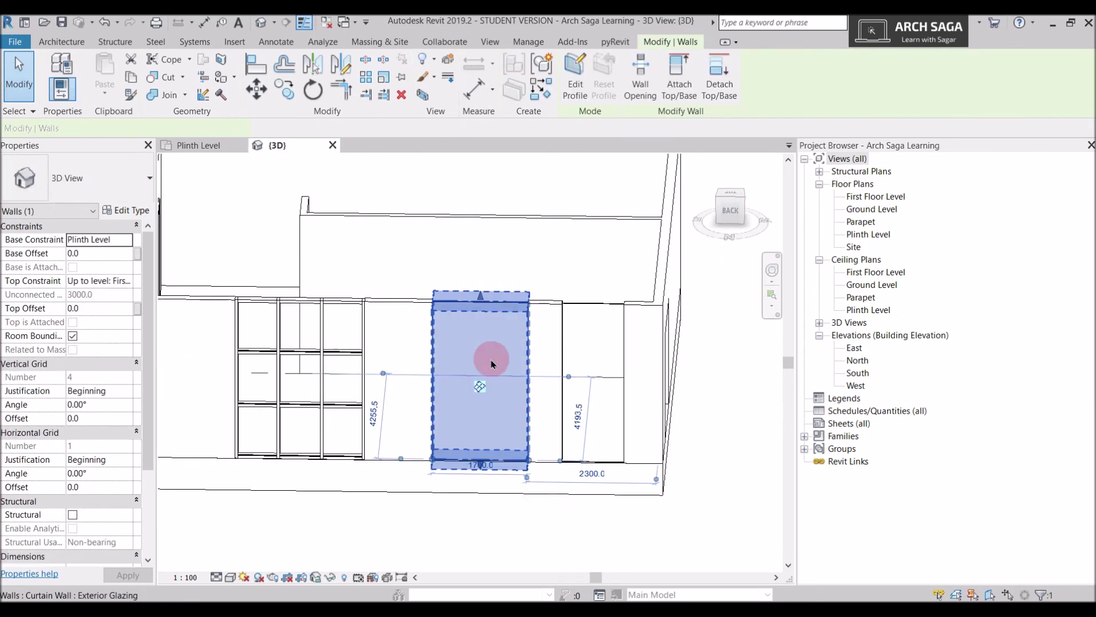
{"action": "left_click", "coordinate": [60, 42]}
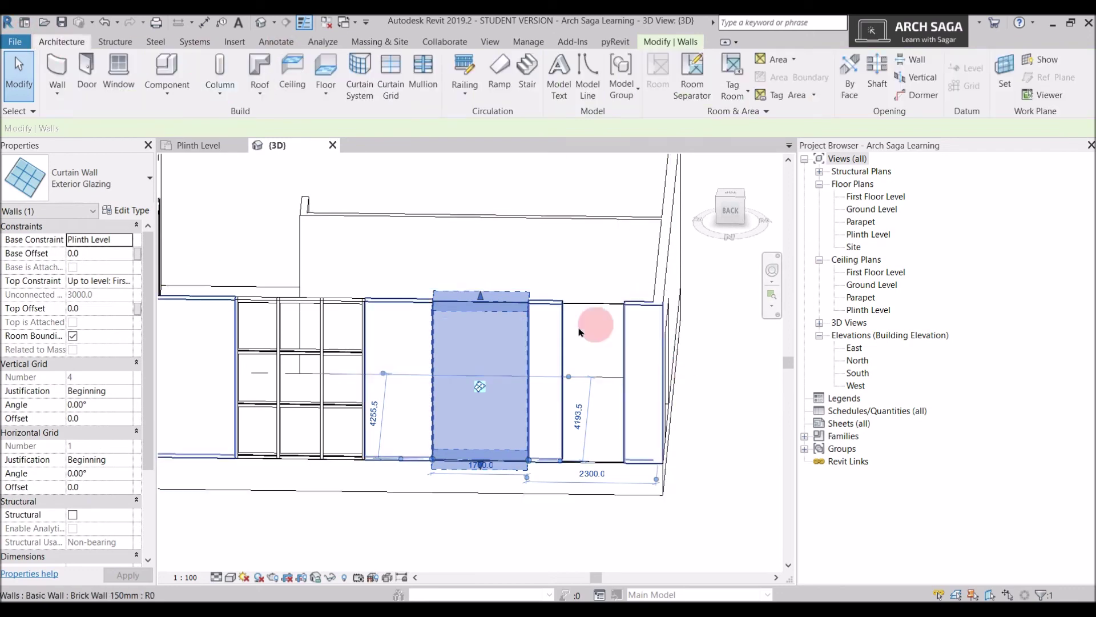
{"action": "left_click", "coordinate": [390, 74]}
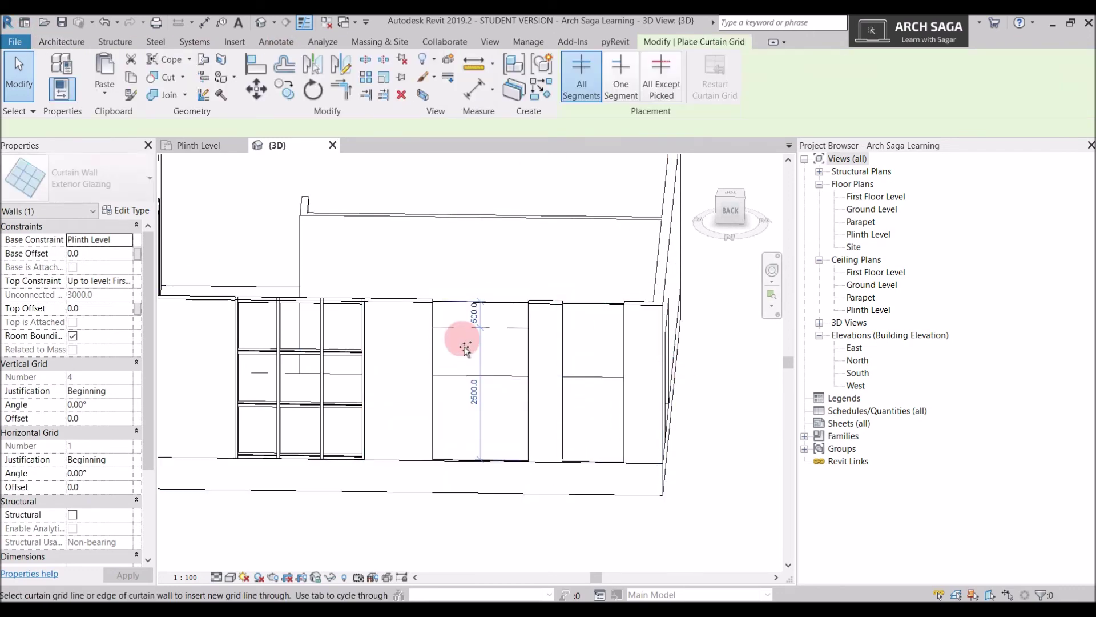
{"action": "left_click", "coordinate": [472, 357]}
{"action": "scroll", "coordinate": [479, 343], "scroll_direction": "up", "scroll_amount": 1}
{"action": "left_click", "coordinate": [492, 311]}
Add Curtain Grid lines to the plain Curtain Wall: one horizontal 500 mm below its top and one vertical at the midpoint
{"action": "left_click", "coordinate": [622, 330]}
{"action": "left_click", "coordinate": [631, 348]}
{"action": "scroll", "coordinate": [633, 328], "scroll_direction": "up", "scroll_amount": 1}
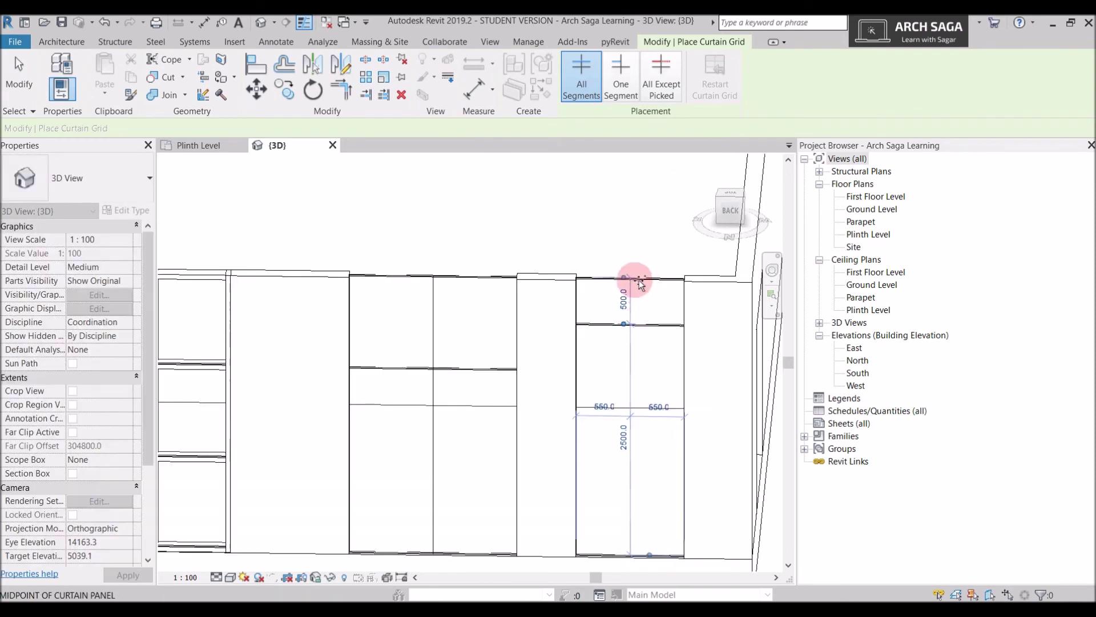
{"action": "scroll", "coordinate": [721, 355], "scroll_direction": "down", "scroll_amount": 2}
{"action": "key", "text": "Escape"}
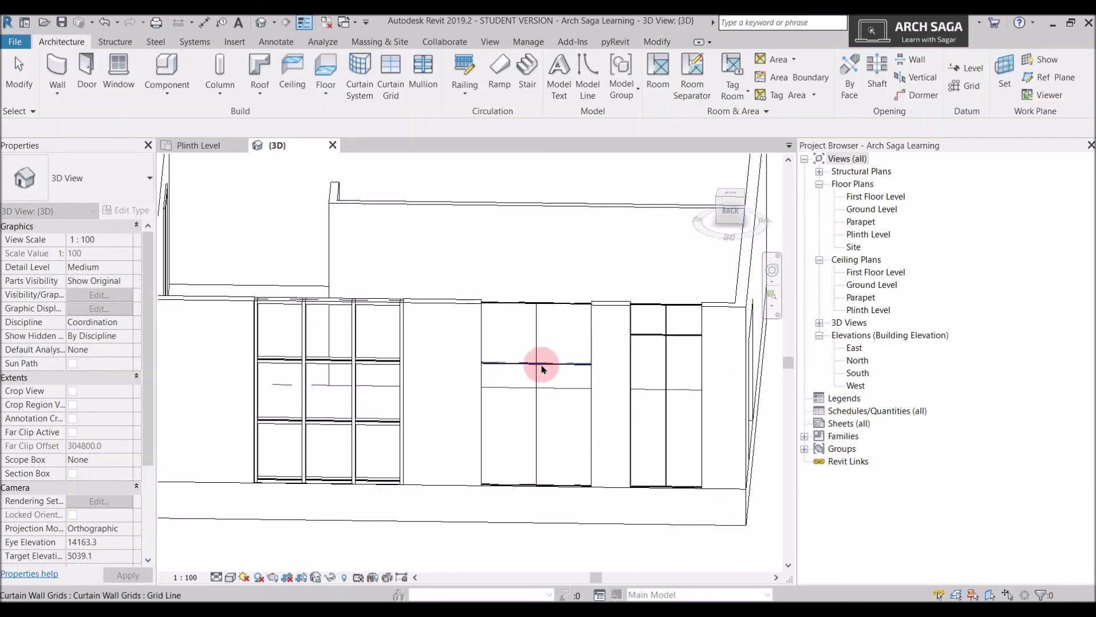
Place 50mm x 150mm rectangular mullions on both walls' inner grid lines and on the Exterior Glazing wall's top and one side edge
{"action": "left_click", "coordinate": [423, 71]}
{"action": "scroll", "coordinate": [549, 330], "scroll_direction": "up", "scroll_amount": 3}
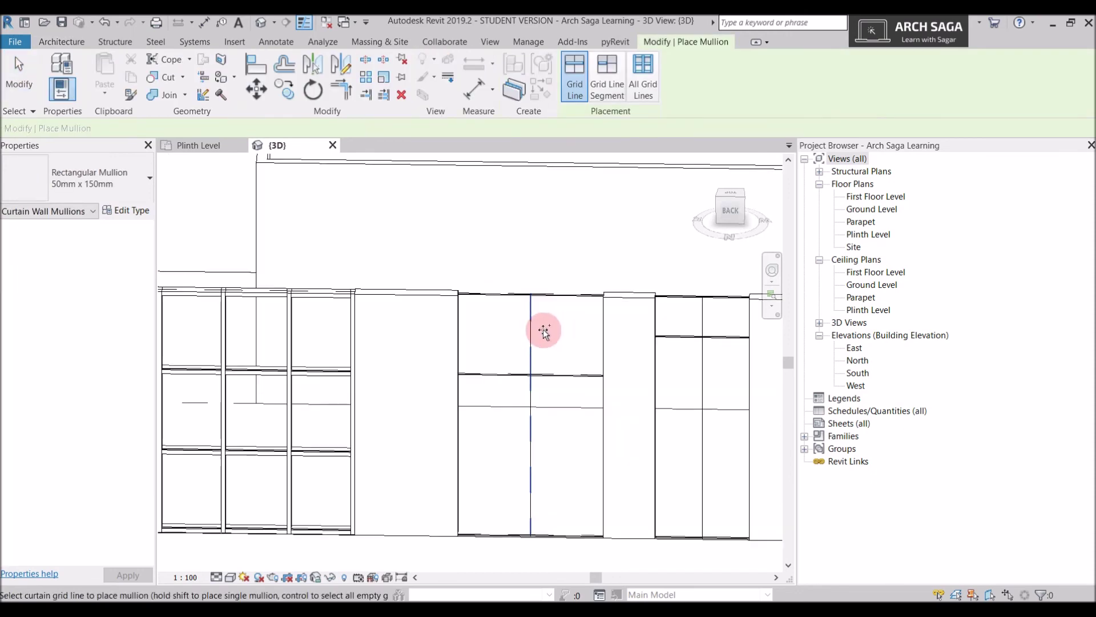
{"action": "scroll", "coordinate": [576, 343], "scroll_direction": "down", "scroll_amount": 3}
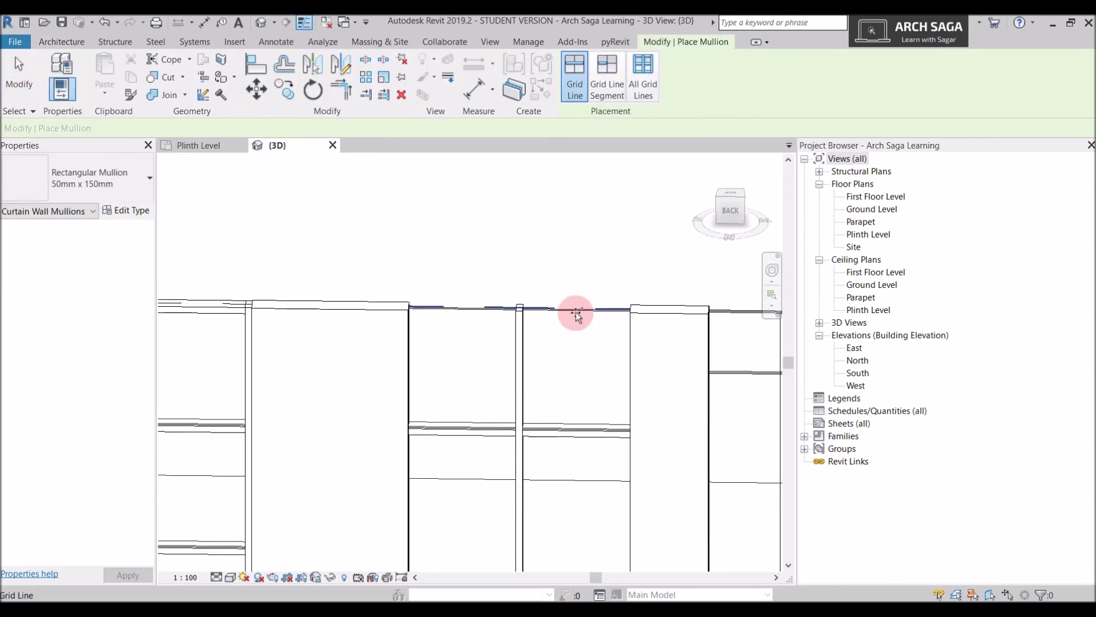
{"action": "left_click", "coordinate": [625, 369]}
{"action": "left_click", "coordinate": [700, 363]}
{"action": "left_click", "coordinate": [735, 343]}
{"action": "scroll", "coordinate": [460, 363], "scroll_direction": "up", "scroll_amount": 1}
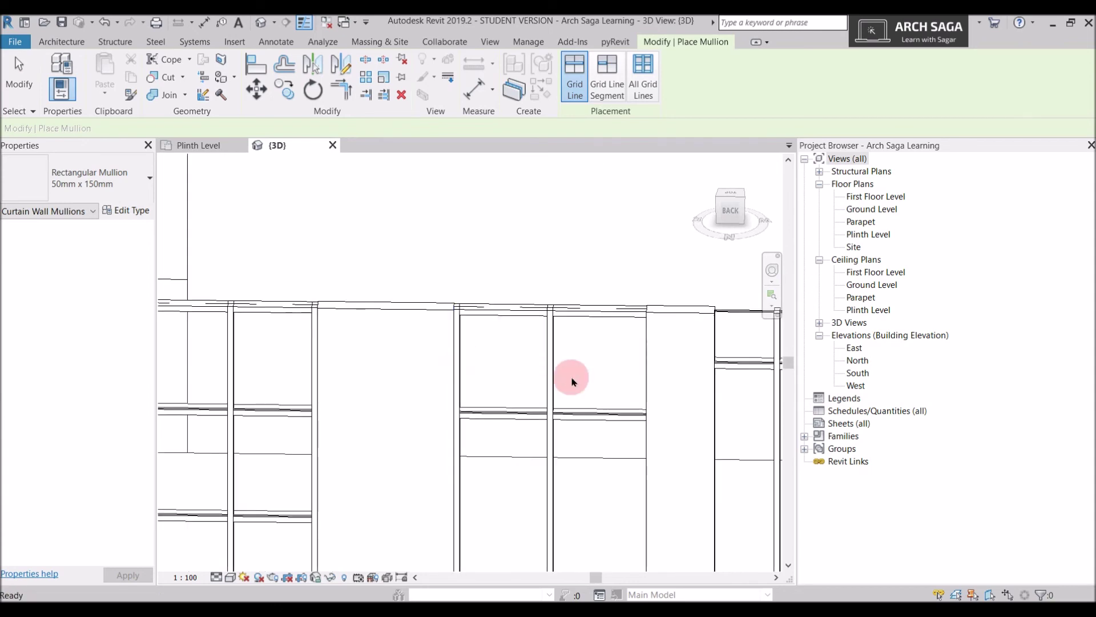
{"action": "key", "text": "Escape"}
{"action": "key", "text": "Escape"}
Change the upper segment of the Exterior Glazing wall's middle vertical mullion to Circular Mullion 50mm radius
{"action": "middle_click_drag", "start_coordinate": [563, 373], "coordinate": [553, 394], "text": "shift"}
{"action": "scroll", "coordinate": [553, 394], "scroll_direction": "down", "scroll_amount": 1}
{"action": "left_click", "coordinate": [554, 361]}
{"action": "scroll", "coordinate": [553, 369], "scroll_direction": "up", "scroll_amount": 4}
{"action": "key", "text": "Escape"}
{"action": "left_click", "coordinate": [541, 343]}
{"action": "key", "text": "Escape"}
{"action": "left_click", "coordinate": [544, 363]}
{"action": "left_click", "coordinate": [125, 189]}
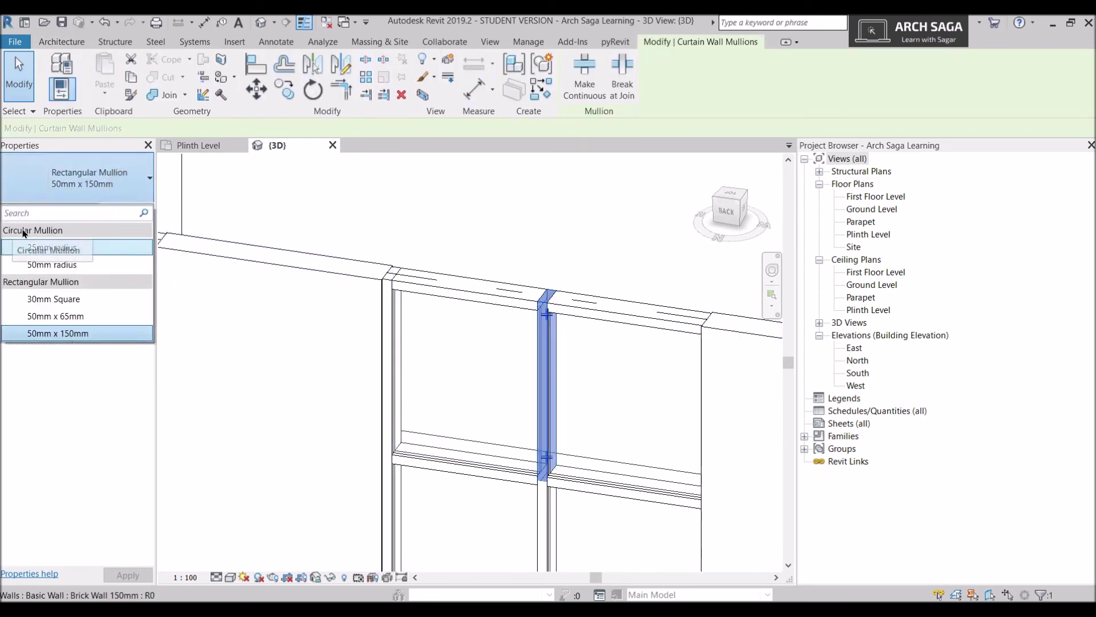
{"action": "left_click", "coordinate": [51, 264]}
{"action": "key", "text": "Escape"}
Change the lower segment of the same middle vertical mullion to Circular Mullion 50mm radius
{"action": "scroll", "coordinate": [558, 453], "scroll_direction": "down", "scroll_amount": 2}
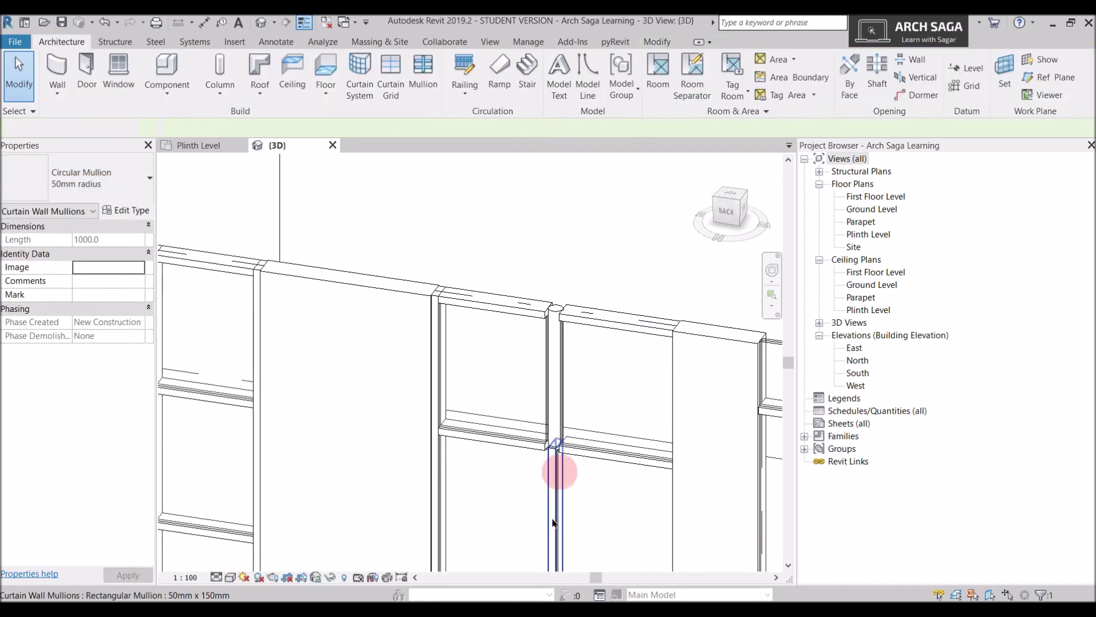
{"action": "left_click", "coordinate": [553, 497]}
{"action": "left_click", "coordinate": [148, 182]}
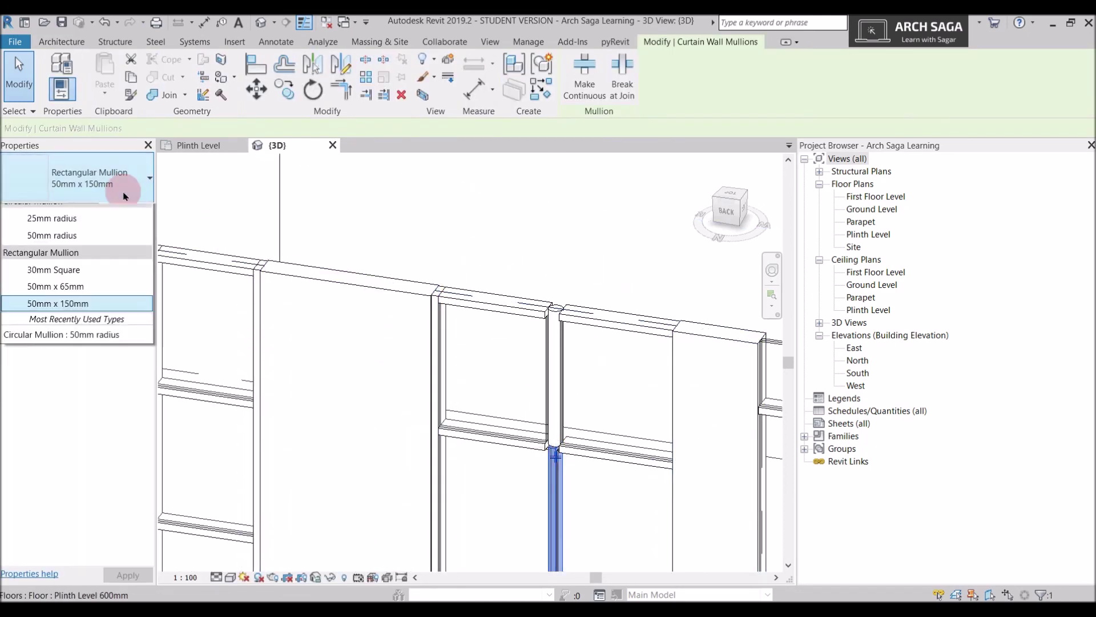
{"action": "left_click", "coordinate": [68, 266]}
{"action": "key", "text": "Escape"}
{"action": "scroll", "coordinate": [628, 442], "scroll_direction": "down", "scroll_amount": 2}
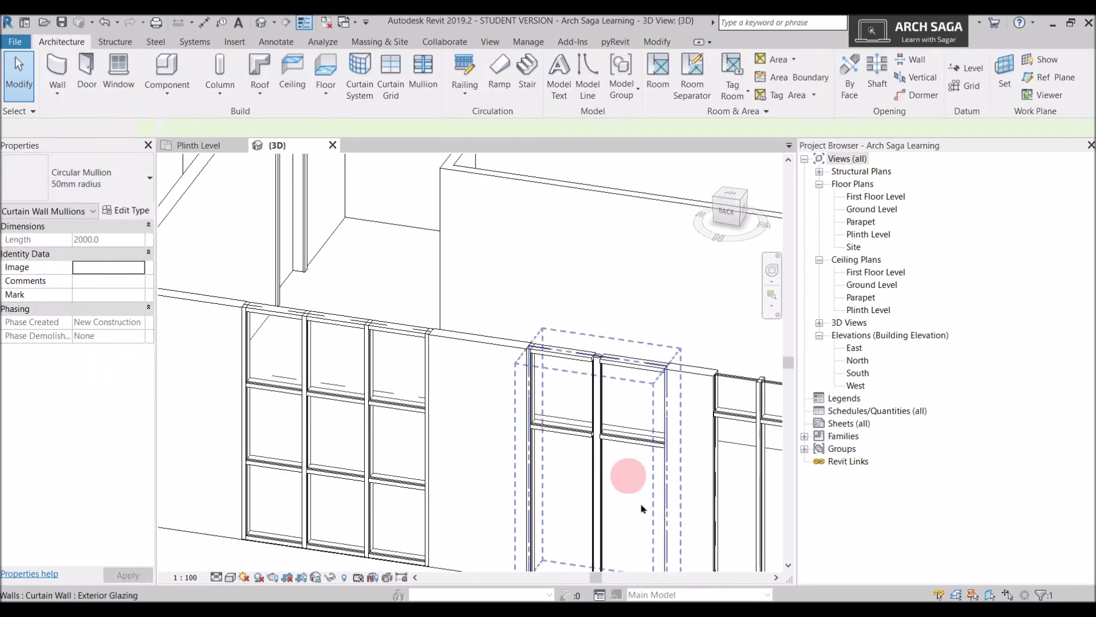
Change both halves of the Exterior Glazing wall's inner horizontal mullion to Circular Mullion 50mm radius
{"action": "left_click", "coordinate": [620, 439]}
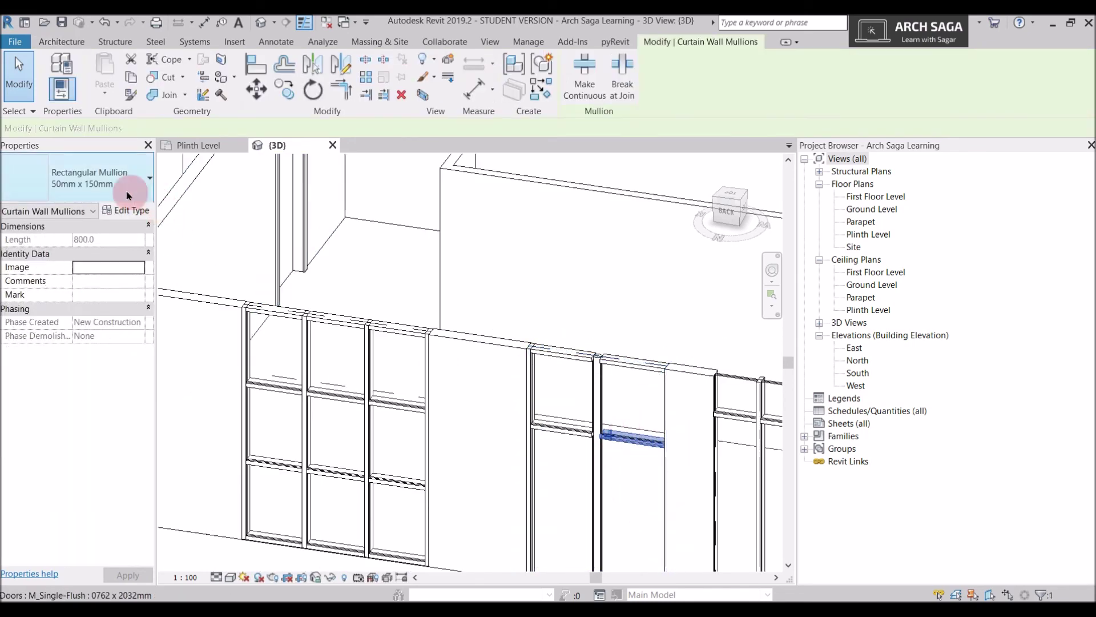
{"action": "left_click", "coordinate": [149, 178]}
{"action": "left_click", "coordinate": [51, 264]}
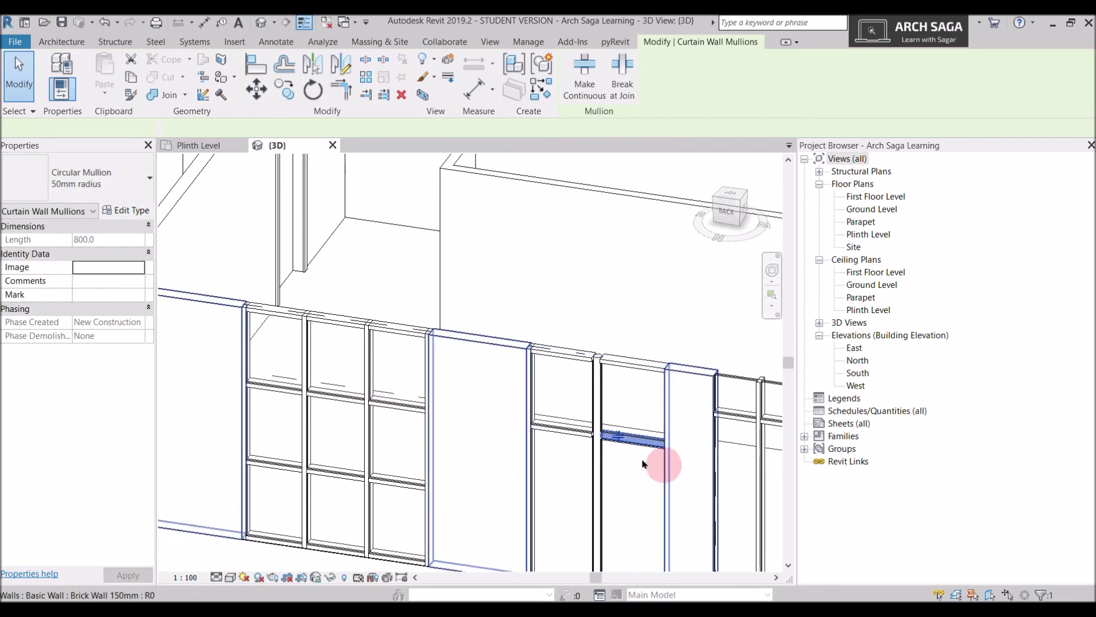
{"action": "scroll", "coordinate": [558, 436], "scroll_direction": "up", "scroll_amount": 2}
{"action": "left_click", "coordinate": [563, 424]}
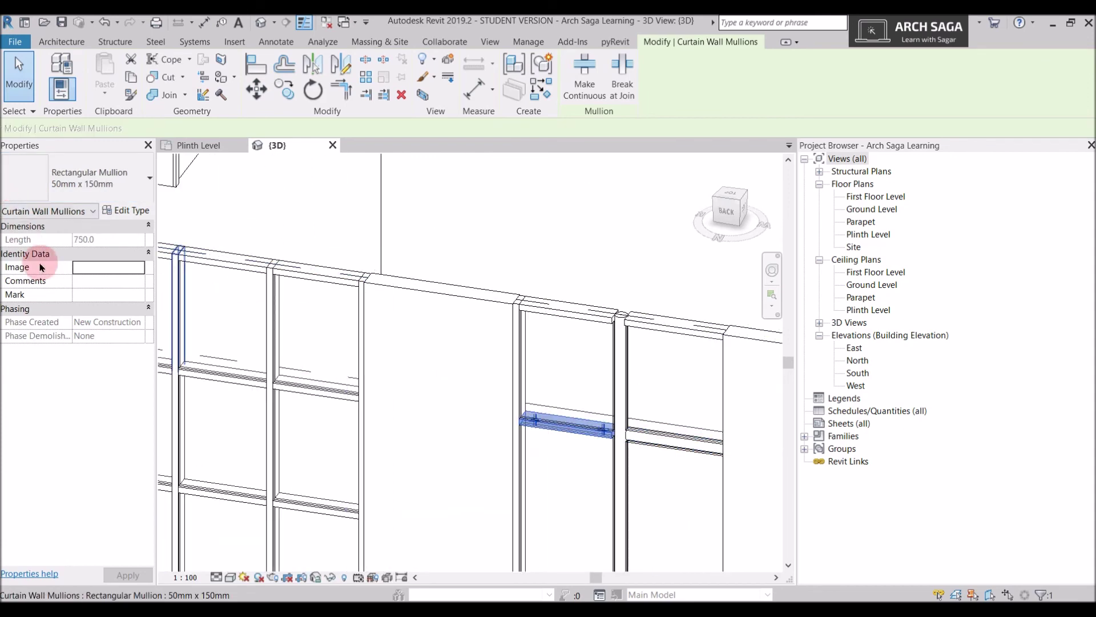
{"action": "left_click", "coordinate": [148, 178]}
{"action": "left_click", "coordinate": [57, 267]}
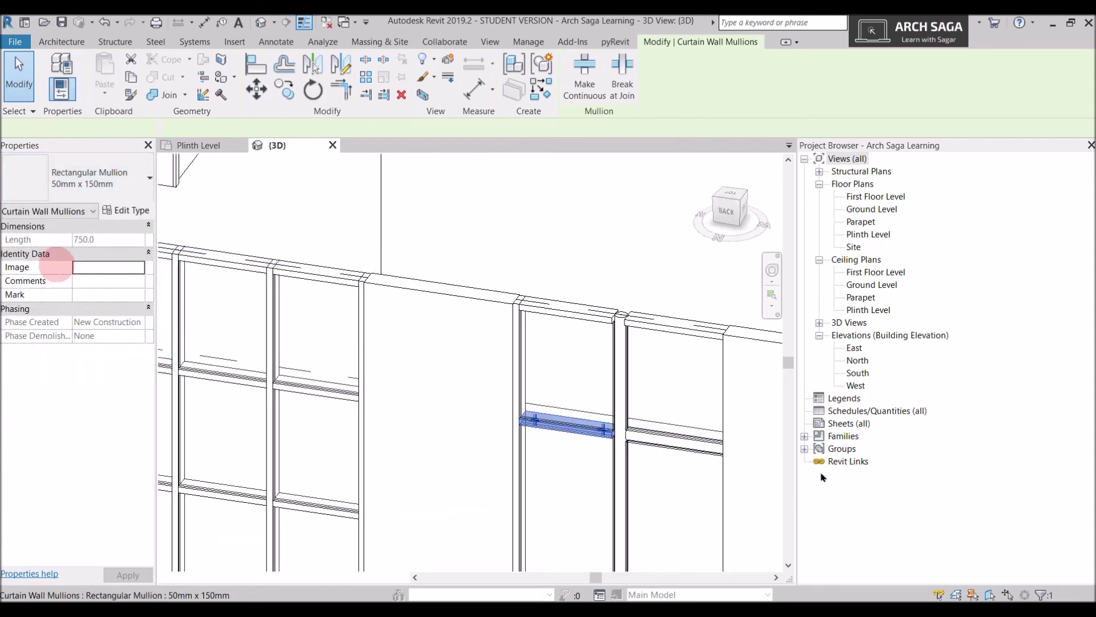
Examine the circular horizontal and vertical mullions of the Exterior Glazing wall up close and from different angles
{"action": "scroll", "coordinate": [620, 384], "scroll_direction": "down", "scroll_amount": 2}
{"action": "middle_click_drag", "start_coordinate": [606, 444], "coordinate": [671, 456], "text": "shift"}
{"action": "key", "text": "Escape"}
{"action": "scroll", "coordinate": [662, 401], "scroll_direction": "up", "scroll_amount": 2}
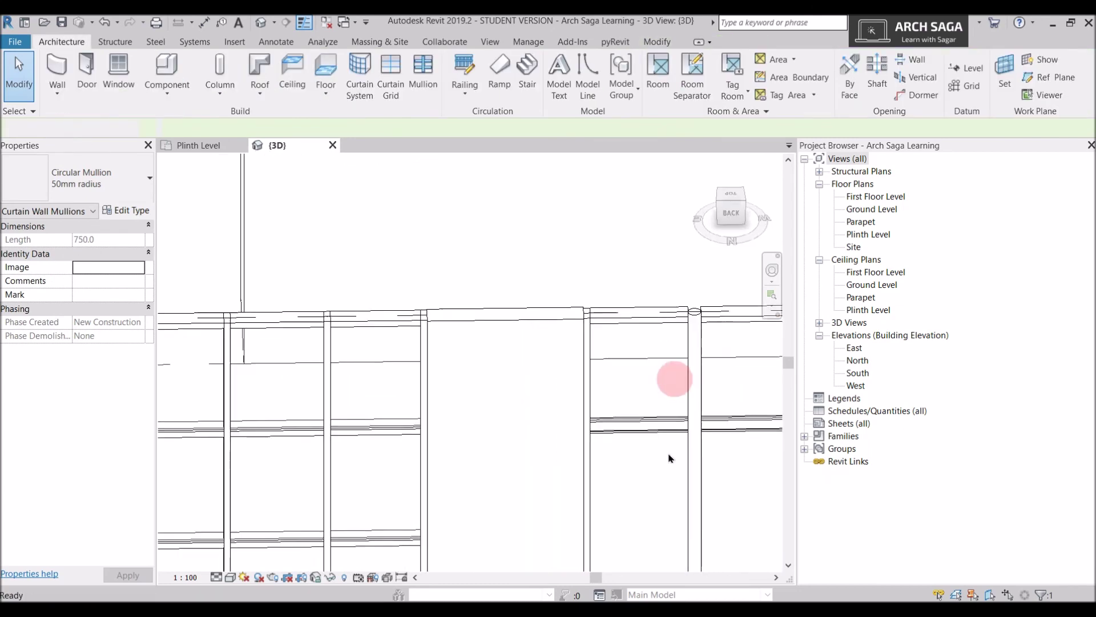
{"action": "scroll", "coordinate": [671, 458], "scroll_direction": "up", "scroll_amount": 4}
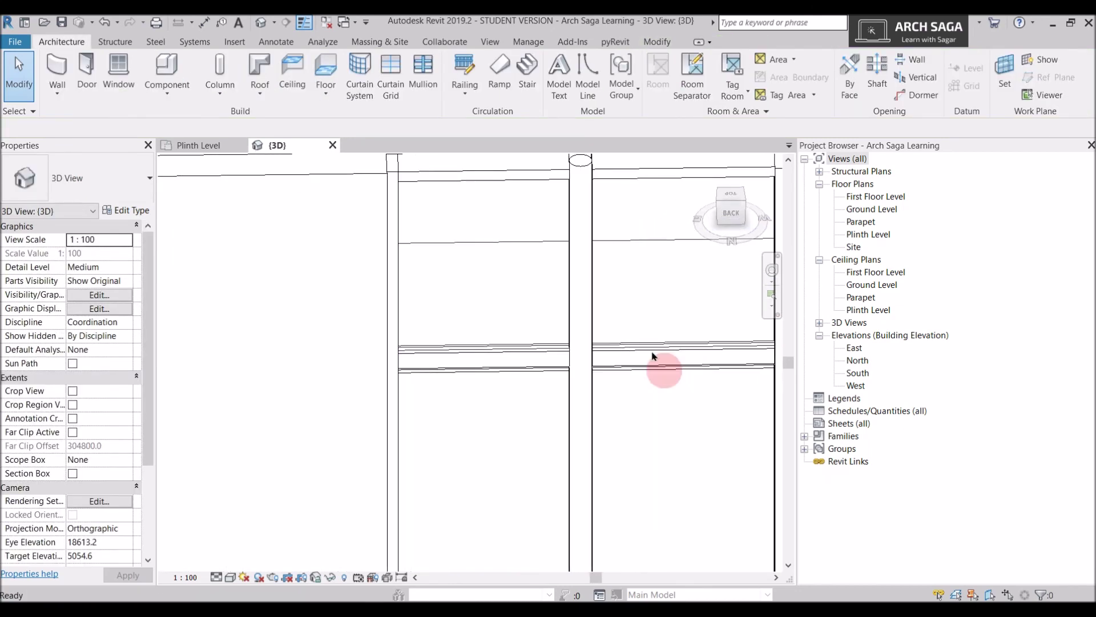
{"action": "left_click", "coordinate": [653, 356]}
{"action": "scroll", "coordinate": [594, 360], "scroll_direction": "down", "scroll_amount": 3}
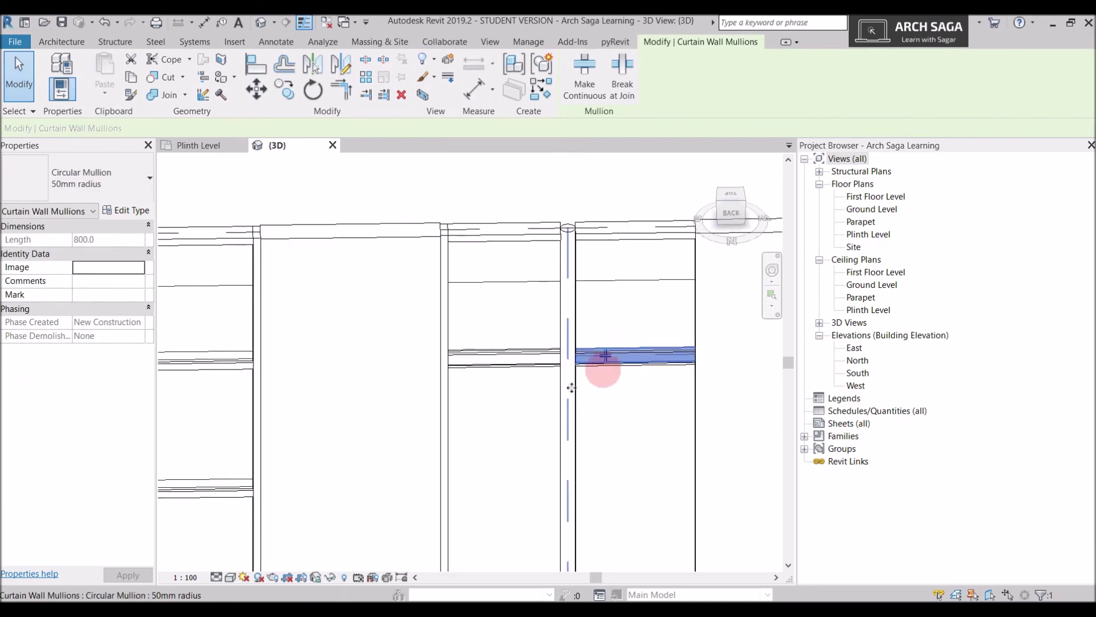
{"action": "middle_click_drag", "start_coordinate": [572, 388], "coordinate": [540, 402], "text": "shift"}
{"action": "key", "text": "Escape"}
{"action": "scroll", "coordinate": [577, 268], "scroll_direction": "up", "scroll_amount": 2}
{"action": "scroll", "coordinate": [464, 207], "scroll_direction": "down", "scroll_amount": 2}
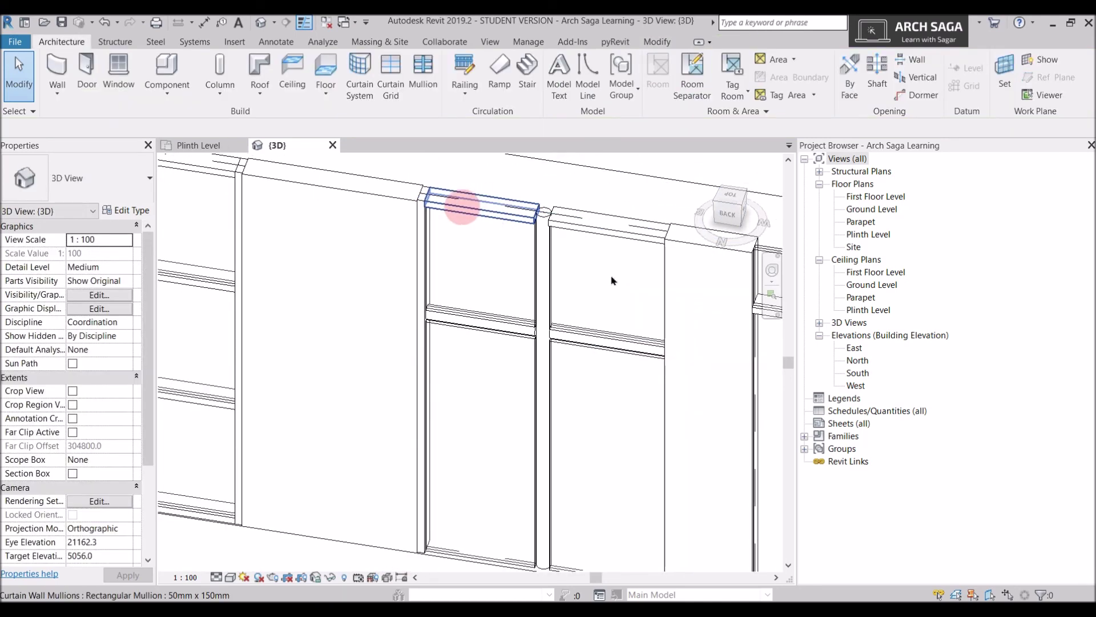
{"action": "scroll", "coordinate": [612, 281], "scroll_direction": "down", "scroll_amount": 3}
{"action": "scroll", "coordinate": [534, 273], "scroll_direction": "up", "scroll_amount": 2}
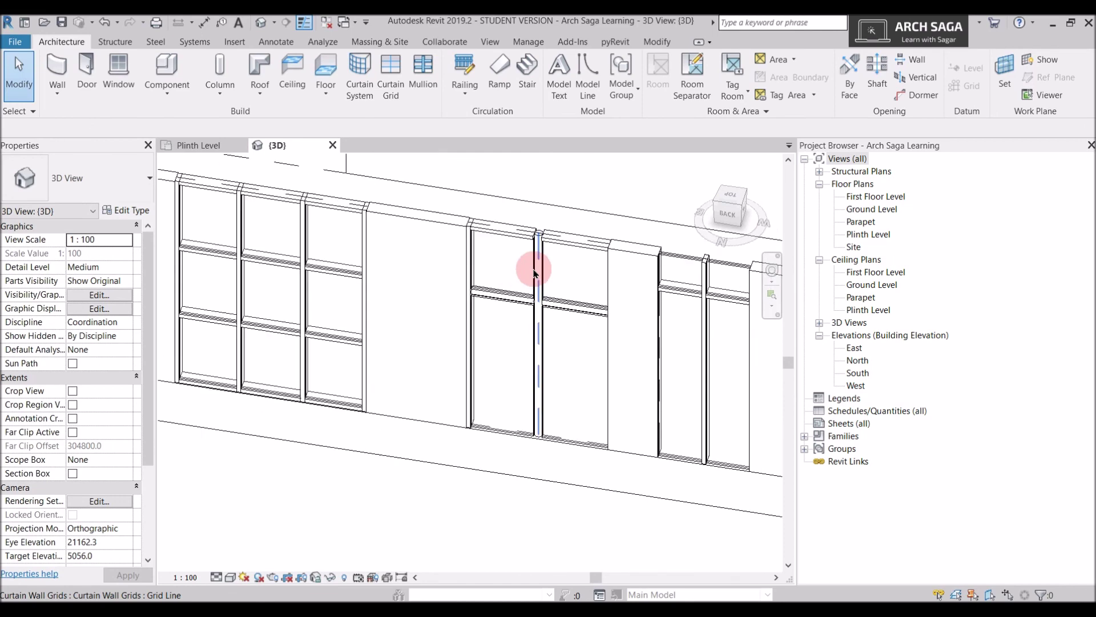
Review the Radius parameter in the type properties of the Exterior Glazing wall's upper vertical circular mullion
{"action": "scroll", "coordinate": [534, 273], "scroll_direction": "up", "scroll_amount": 1}
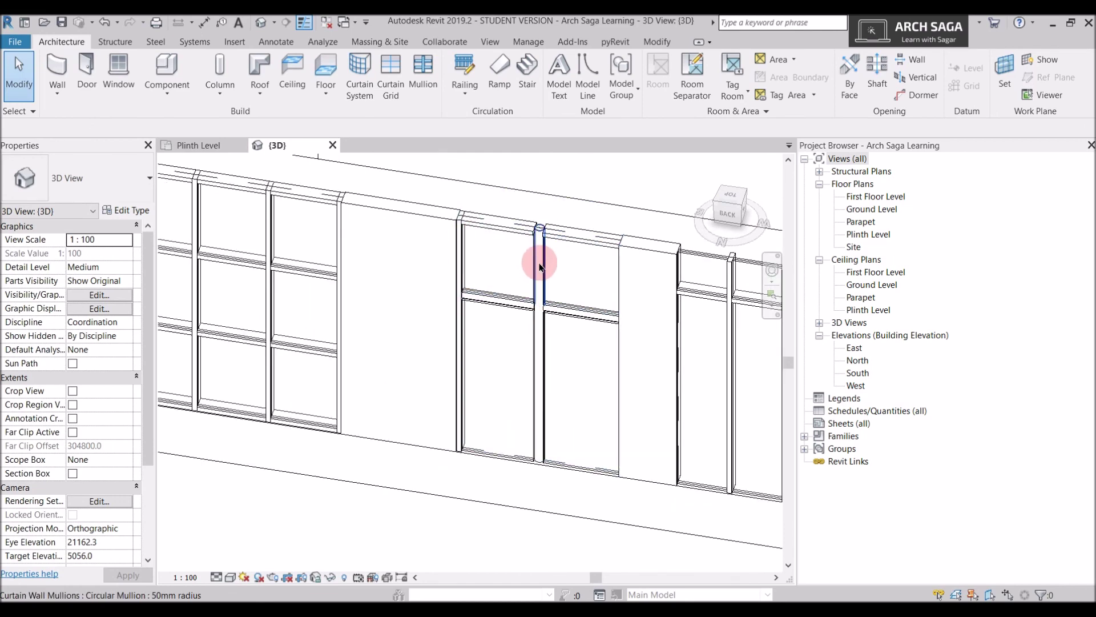
{"action": "scroll", "coordinate": [539, 266], "scroll_direction": "up", "scroll_amount": 1}
{"action": "left_click", "coordinate": [542, 257]}
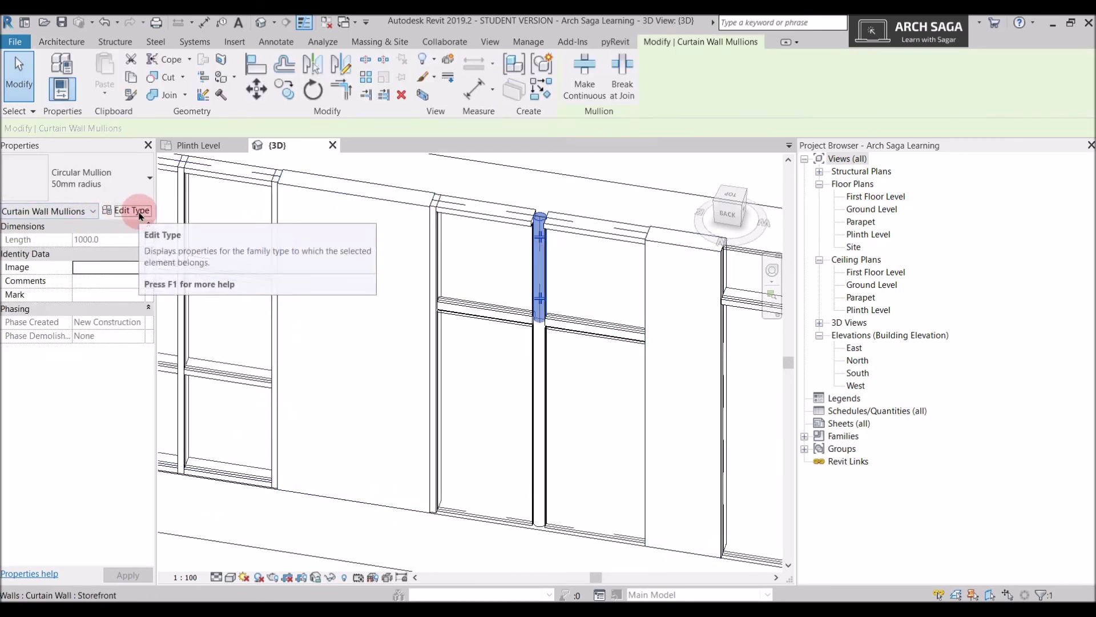
{"action": "left_click", "coordinate": [132, 211]}
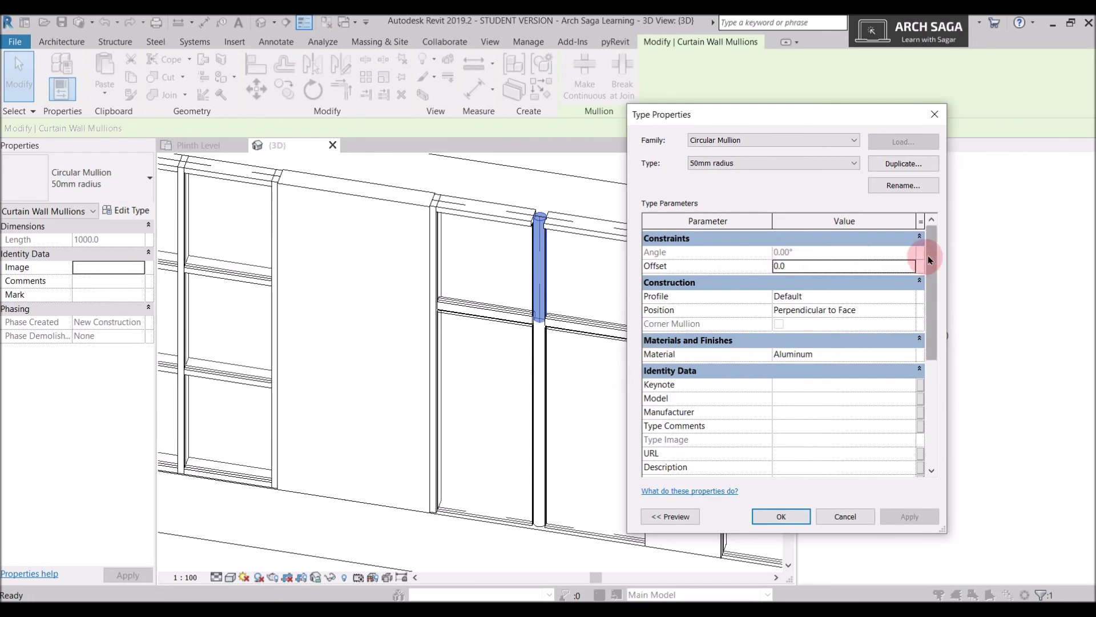
{"action": "scroll", "coordinate": [927, 260], "scroll_direction": "down", "scroll_amount": 5}
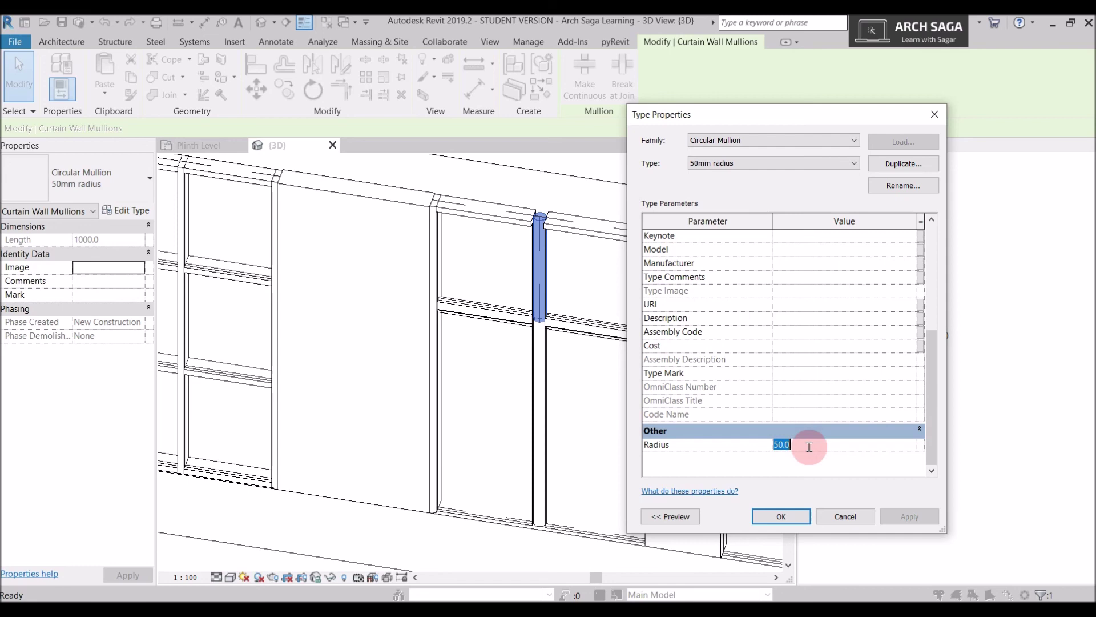
{"action": "key", "text": "Return"}
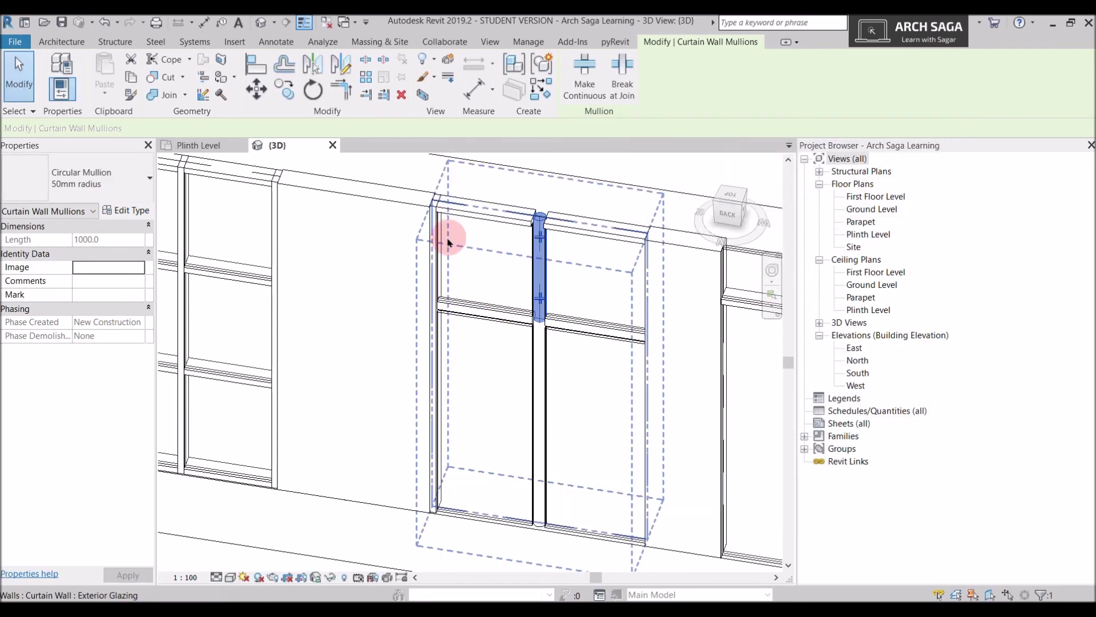
Review the thickness and side width parameters in the type properties of the Exterior Glazing wall's upper rectangular side mullion
{"action": "left_click", "coordinate": [437, 239]}
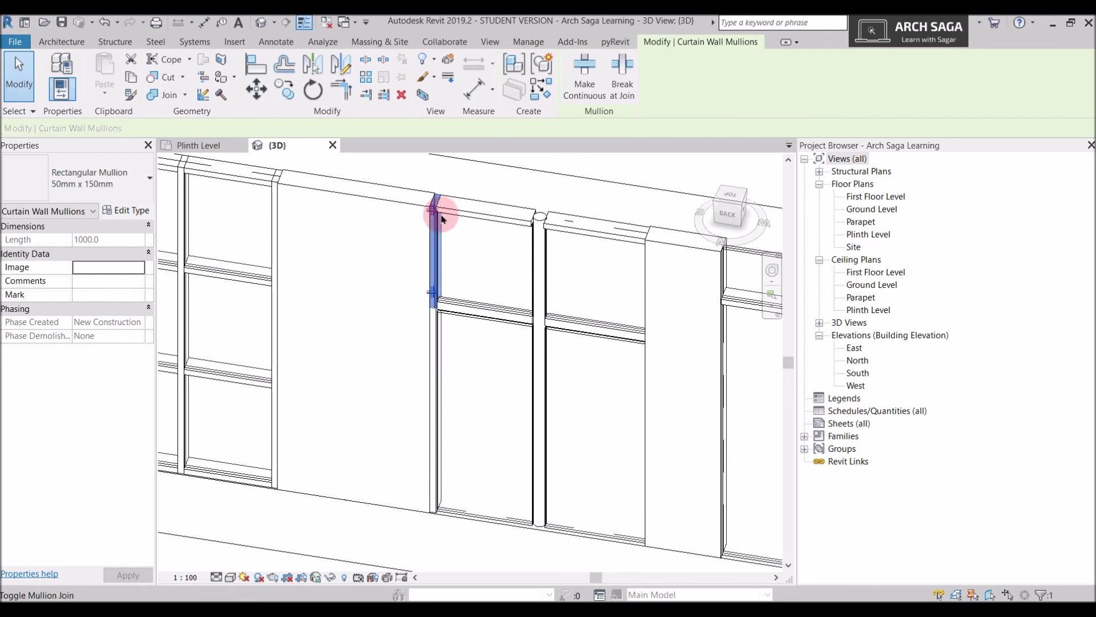
{"action": "left_click", "coordinate": [123, 210]}
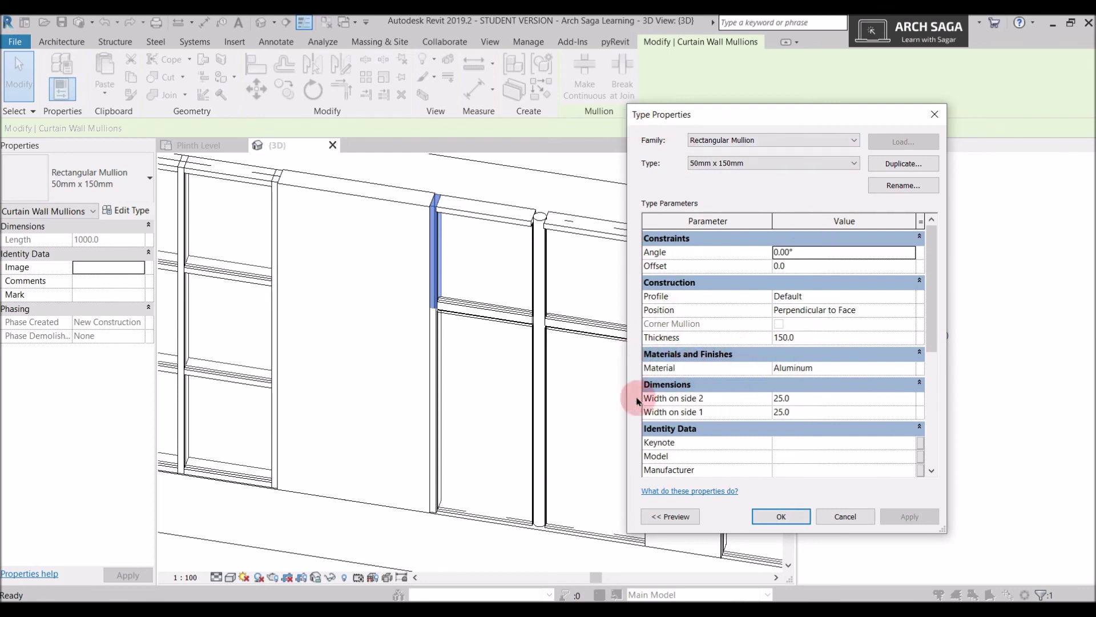
{"action": "scroll", "coordinate": [680, 400], "scroll_direction": "down", "scroll_amount": 3}
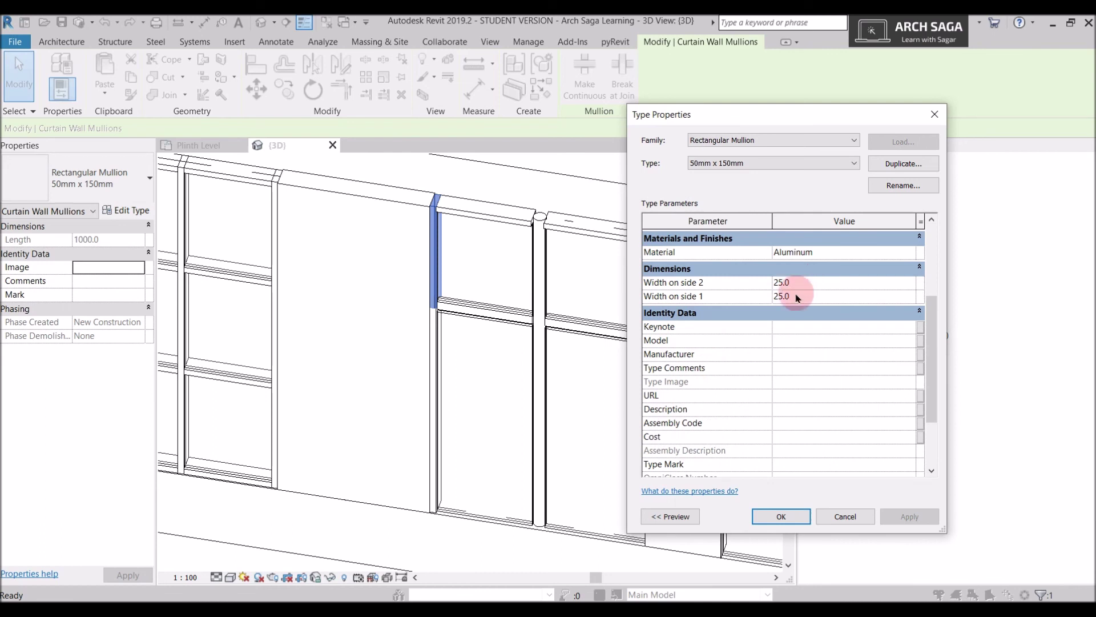
{"action": "scroll", "coordinate": [797, 298], "scroll_direction": "down", "scroll_amount": 2}
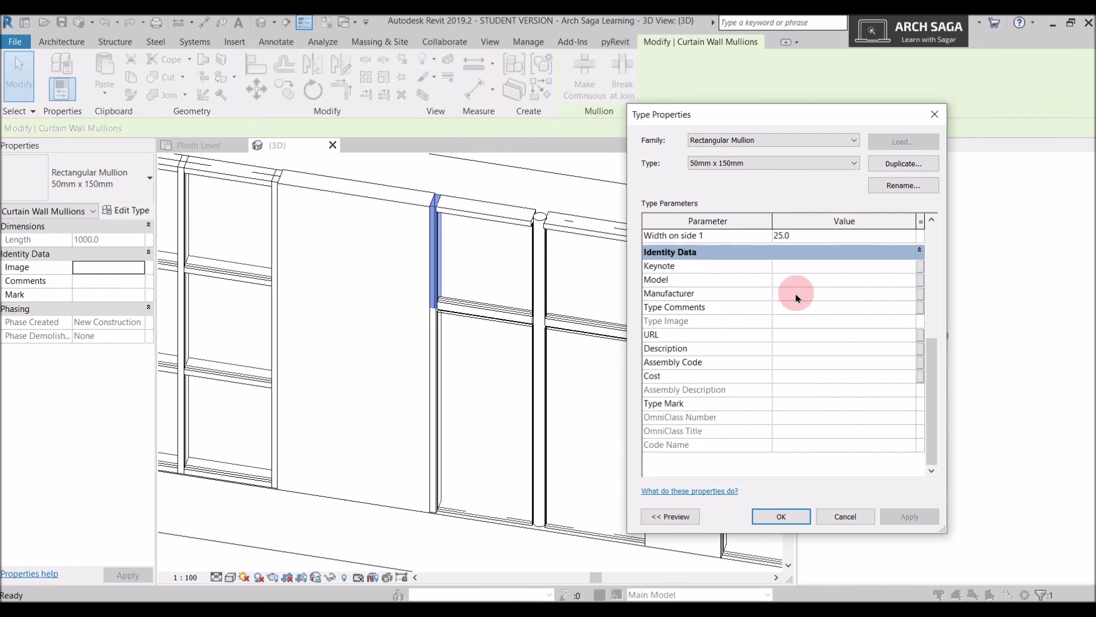
{"action": "left_click", "coordinate": [856, 516]}
{"action": "scroll", "coordinate": [542, 433], "scroll_direction": "down", "scroll_amount": 1}
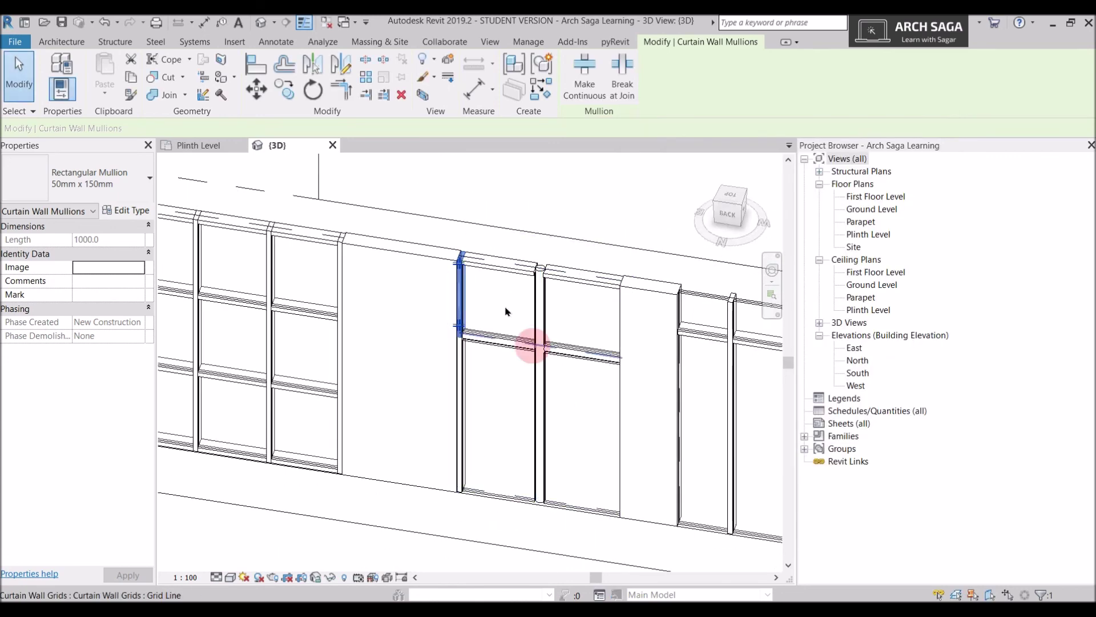
{"action": "middle_click_drag", "start_coordinate": [465, 340], "coordinate": [494, 343], "text": "shift"}
{"action": "scroll", "coordinate": [495, 343], "scroll_direction": "down", "scroll_amount": 3}
{"action": "key", "text": "Escape"}
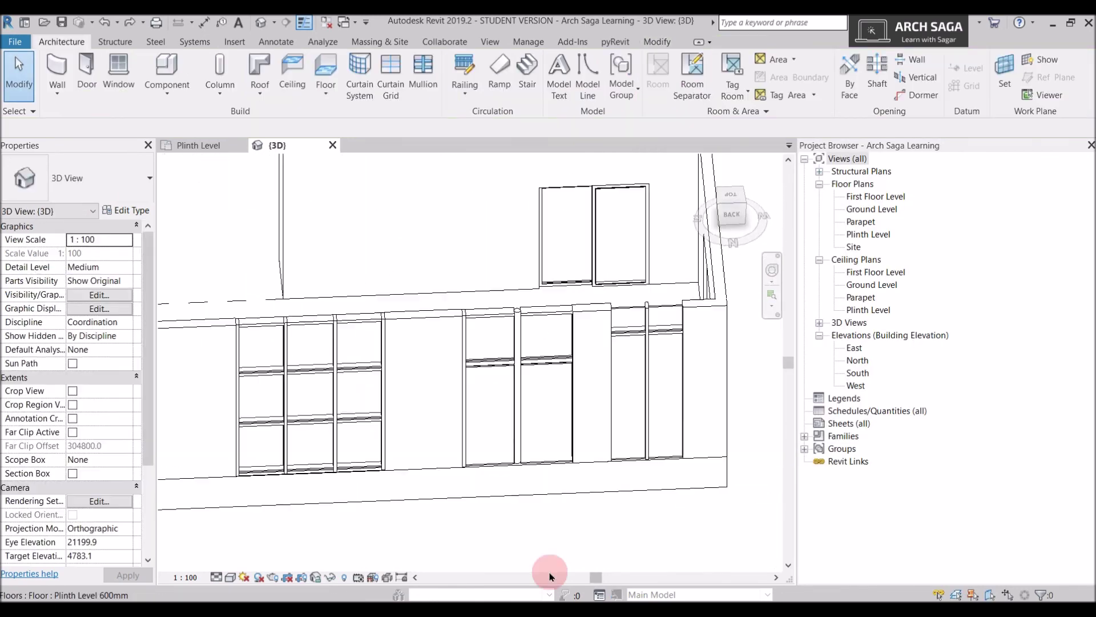